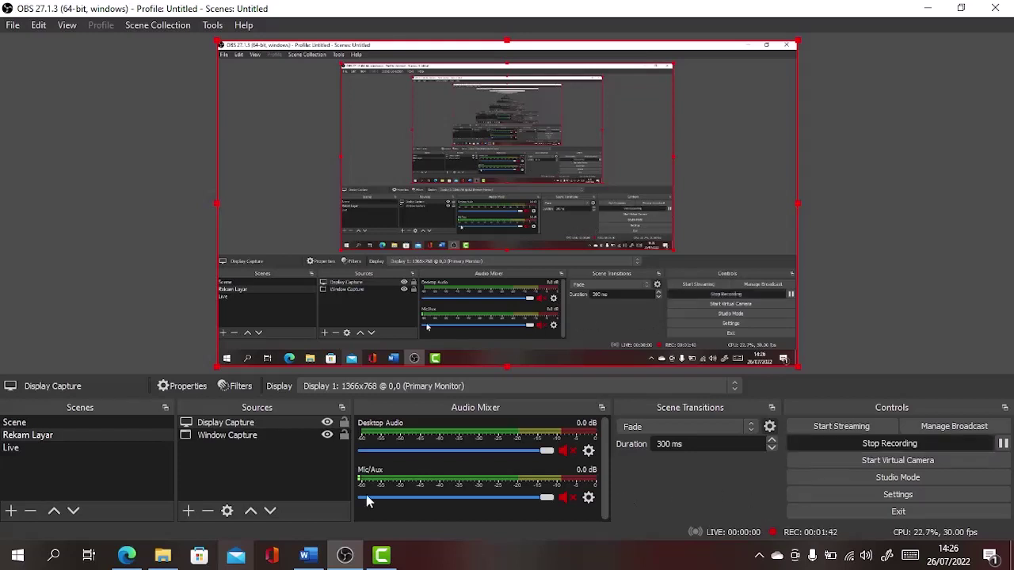
Step: Bring the blank Word document, Document1, to the foreground from the taskbar
{"action": "left_click", "coordinate": [308, 555]}
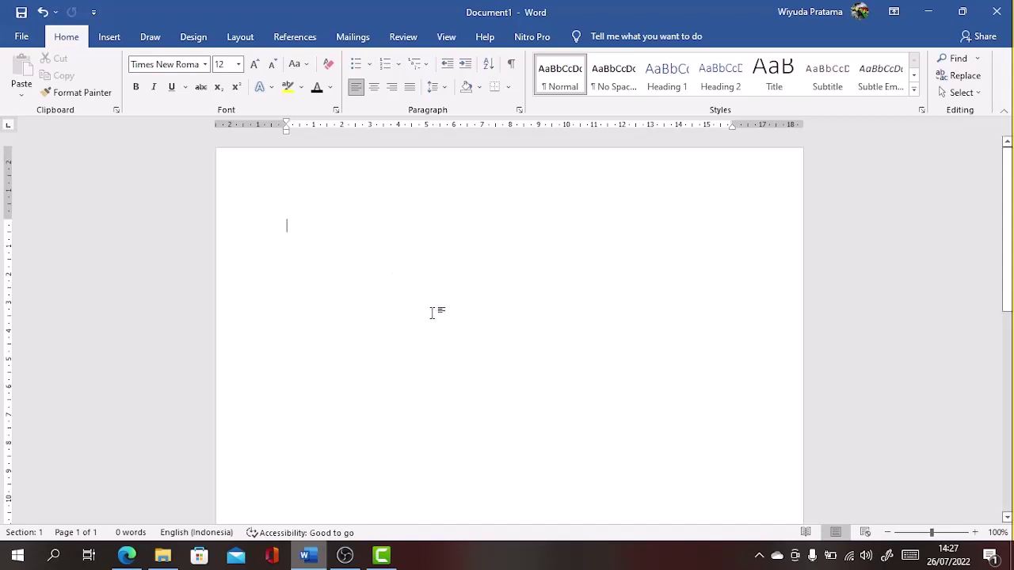
{"action": "scroll", "coordinate": [432, 313], "scroll_direction": "down", "scroll_amount": 1}
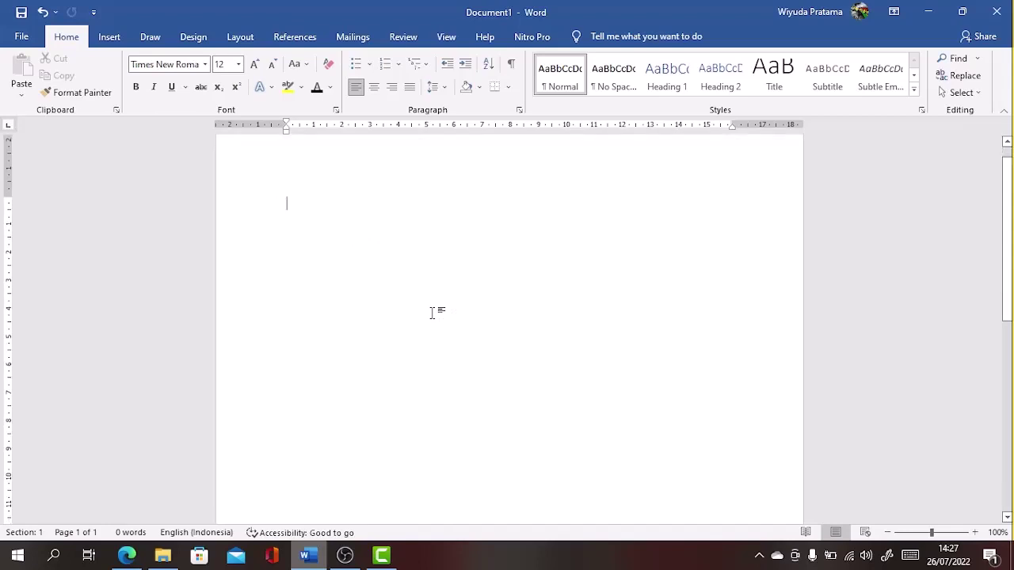
{"action": "scroll", "coordinate": [432, 313], "scroll_direction": "up", "scroll_amount": 1}
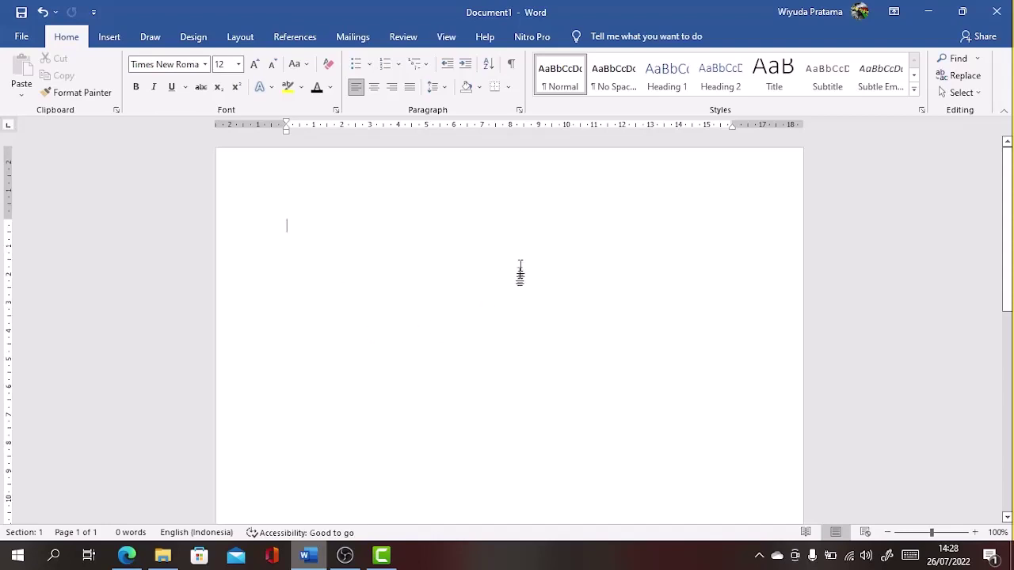
Step: Type the welcome line 'Selamat Datang di Chanel APJ(ApaAjaDeh)' and correct its typos
{"action": "type", "text": "Selamat Daa"}
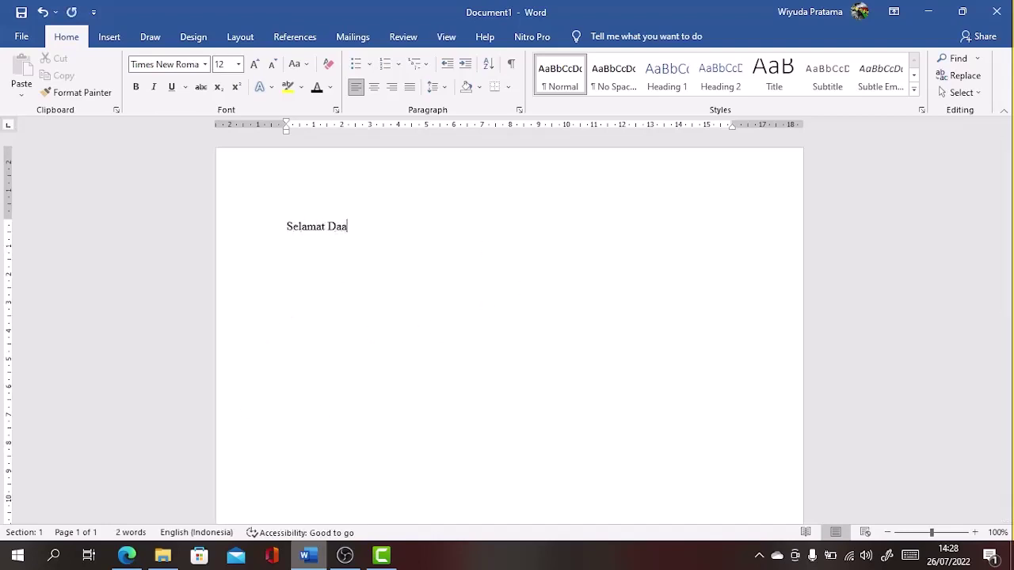
{"action": "key", "text": "BackSpace"}
{"action": "type", "text": "yang"}
{"action": "key", "text": "BackSpace"}
{"action": "key", "text": "BackSpace"}
{"action": "key", "text": "BackSpace"}
{"action": "key", "text": "BackSpace"}
{"action": "type", "text": "tang di Chanel "}
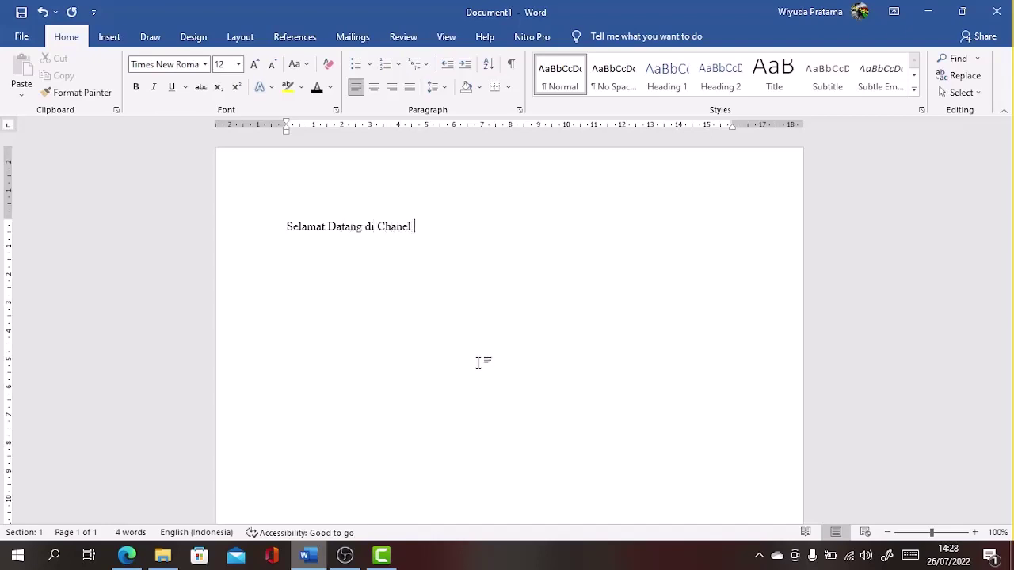
{"action": "type", "text": "APJ(ApaAjaDEh)"}
{"action": "key", "text": "Left"}
{"action": "key", "text": "Left"}
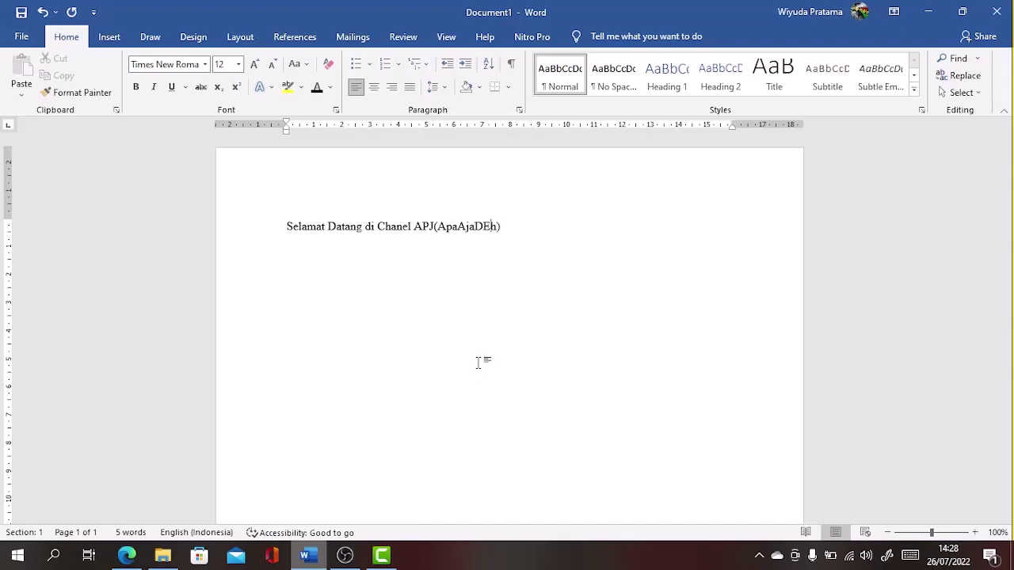
{"action": "key", "text": "BackSpace"}
{"action": "type", "text": "e"}
{"action": "key", "text": "Right"}
{"action": "key", "text": "Right"}
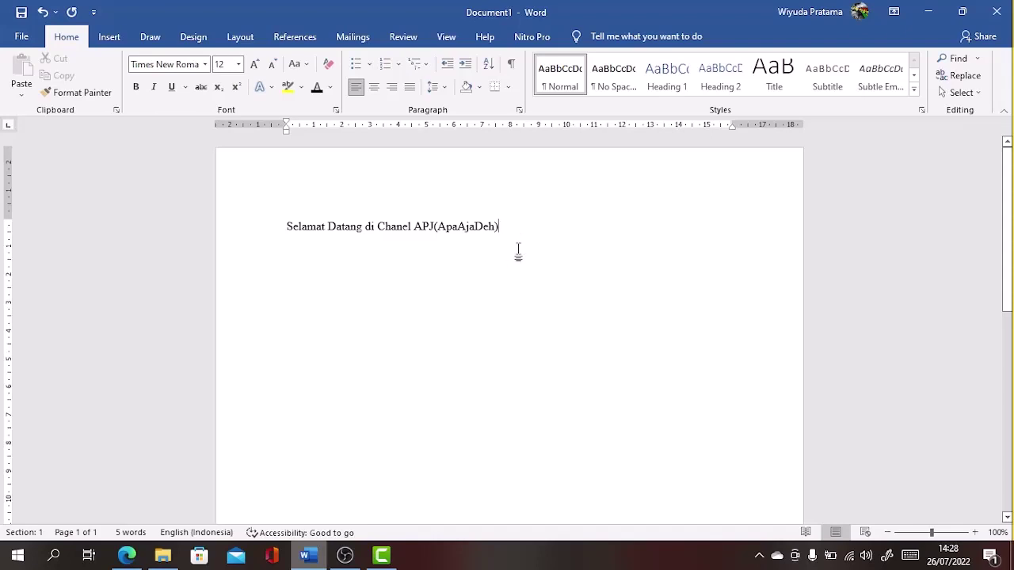
Step: Add empty lines below the welcome line, then select and deselect them
{"action": "key", "text": "Return"}
{"action": "key", "text": "Return"}
{"action": "key", "text": "Return"}
{"action": "key", "text": "Return"}
{"action": "key", "text": "Return"}
{"action": "key", "text": "Return"}
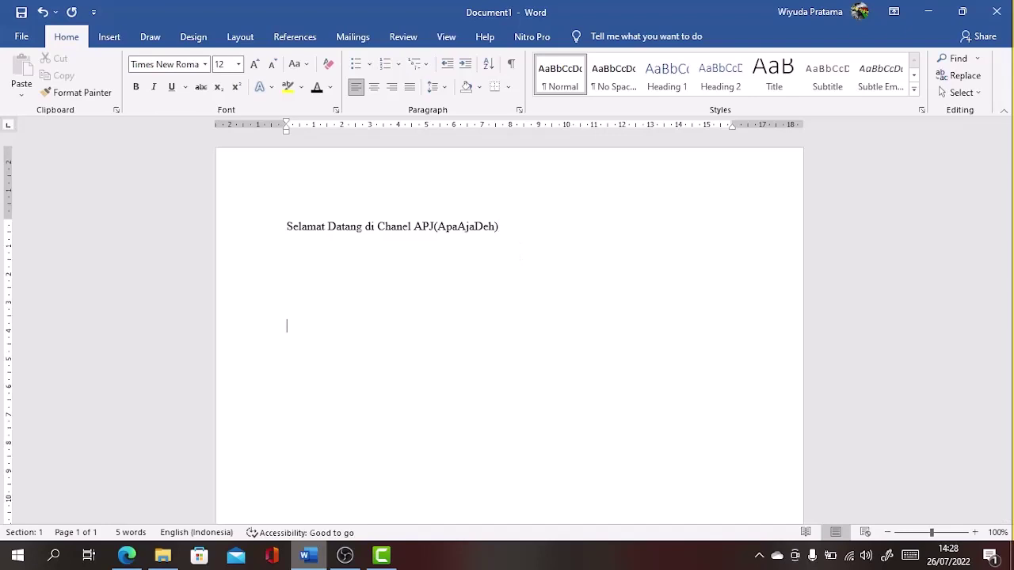
{"action": "key", "text": "Return"}
{"action": "key", "text": "Return"}
{"action": "key", "text": "Return"}
{"action": "key", "text": "shift+Up"}
{"action": "key", "text": "shift+Up"}
{"action": "key", "text": "shift+Up"}
{"action": "key", "text": "shift+Up"}
{"action": "key", "text": "shift+Up"}
{"action": "key", "text": "shift+Up"}
{"action": "key", "text": "shift+Up"}
{"action": "key", "text": "shift+Up"}
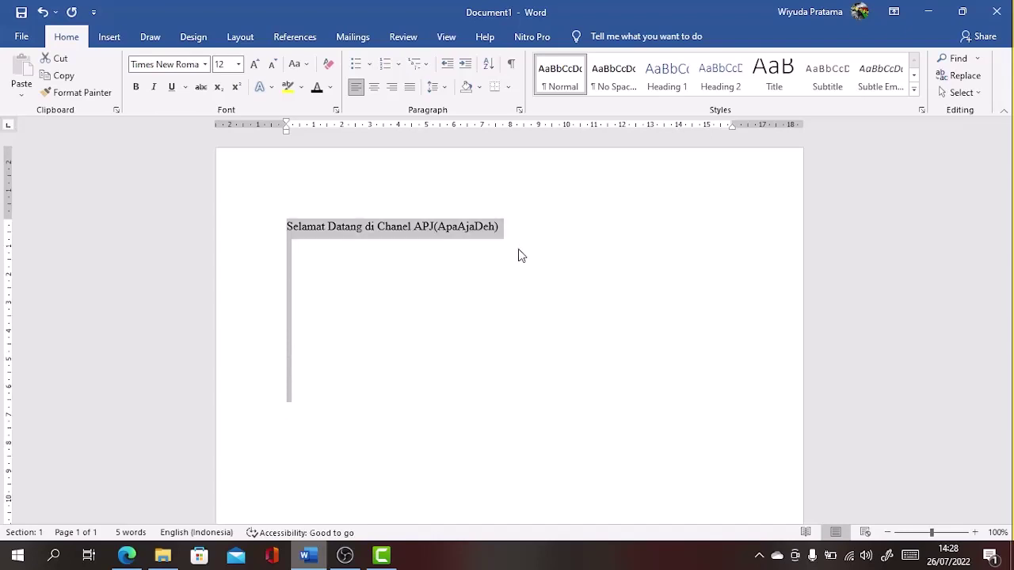
{"action": "key", "text": "shift+Right"}
{"action": "key", "text": "shift+Right"}
{"action": "key", "text": "shift+Right"}
{"action": "key", "text": "shift+Right"}
{"action": "key", "text": "shift+Right"}
{"action": "key", "text": "shift+Right"}
{"action": "key", "text": "shift+Right"}
{"action": "key", "text": "shift+Right"}
{"action": "key", "text": "ctrl+shift+Right"}
{"action": "key", "text": "ctrl+shift+Right"}
{"action": "key", "text": "ctrl+shift+Right"}
{"action": "key", "text": "ctrl+shift+Right"}
{"action": "key", "text": "ctrl+shift+Right"}
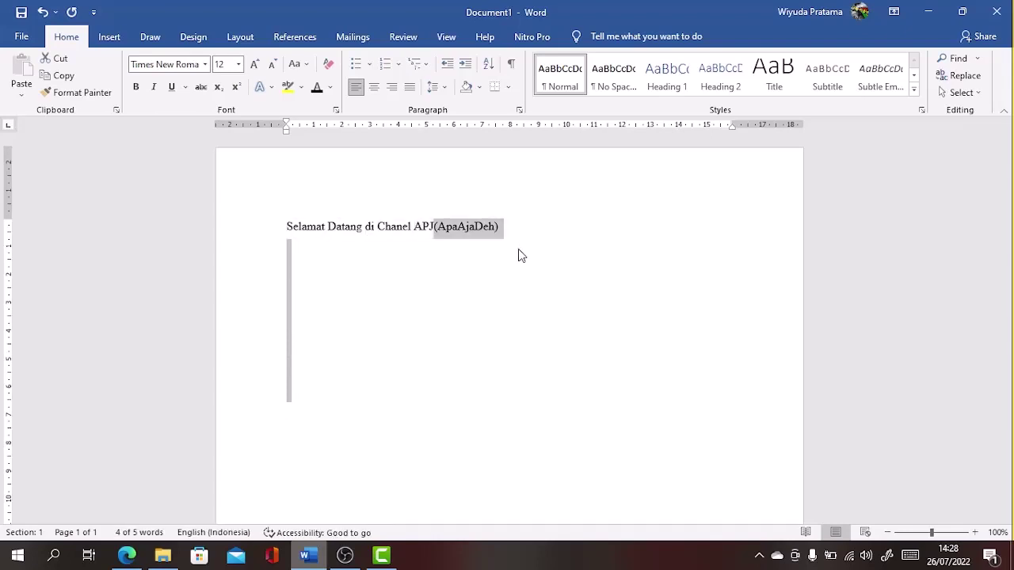
{"action": "left_click", "coordinate": [520, 249]}
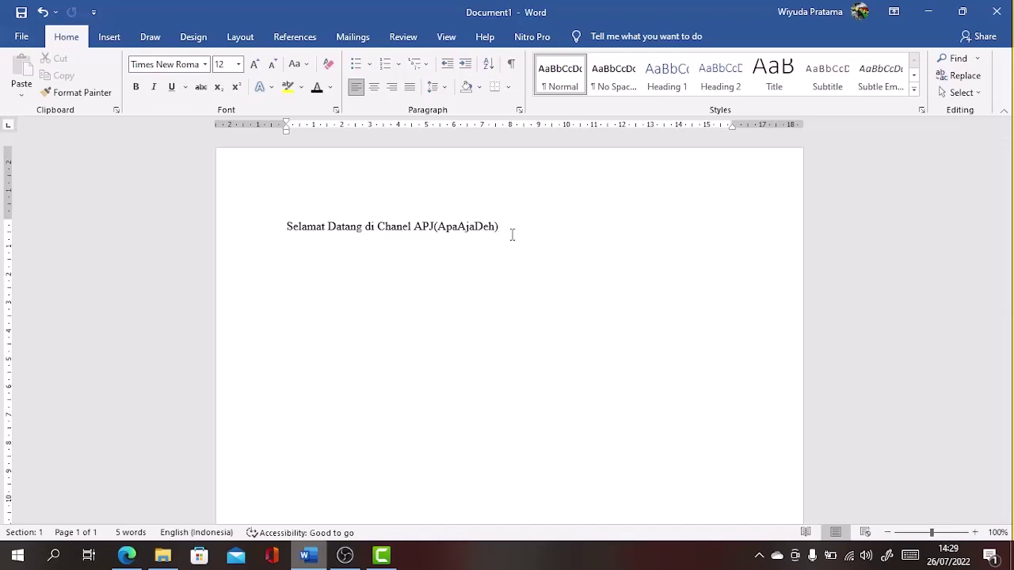
Step: Insert a page break and type the author's full name on page 2
{"action": "key", "text": "ctrl+Return"}
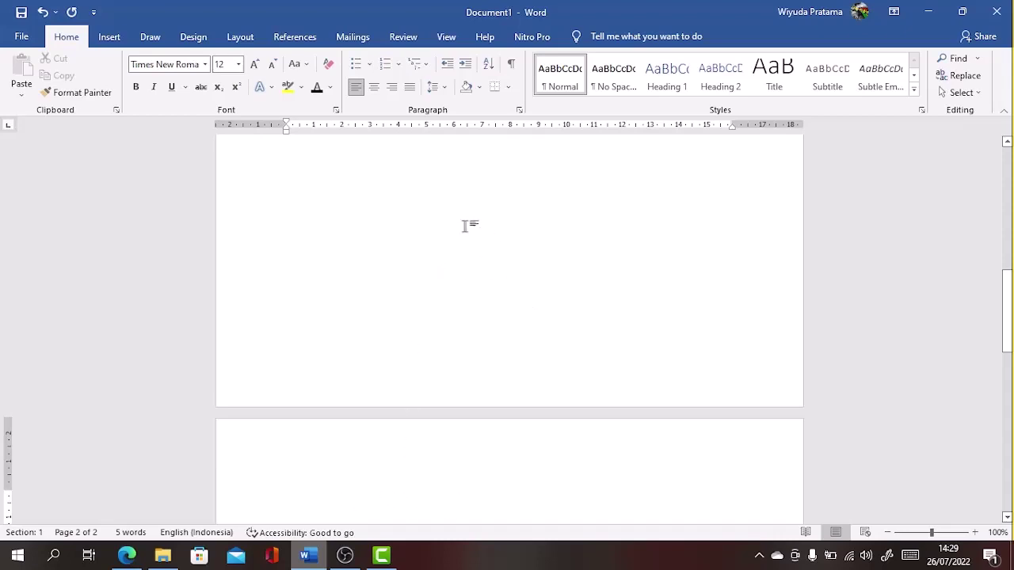
{"action": "scroll", "coordinate": [464, 226], "scroll_direction": "up", "scroll_amount": 10}
{"action": "scroll", "coordinate": [464, 226], "scroll_direction": "down", "scroll_amount": 8}
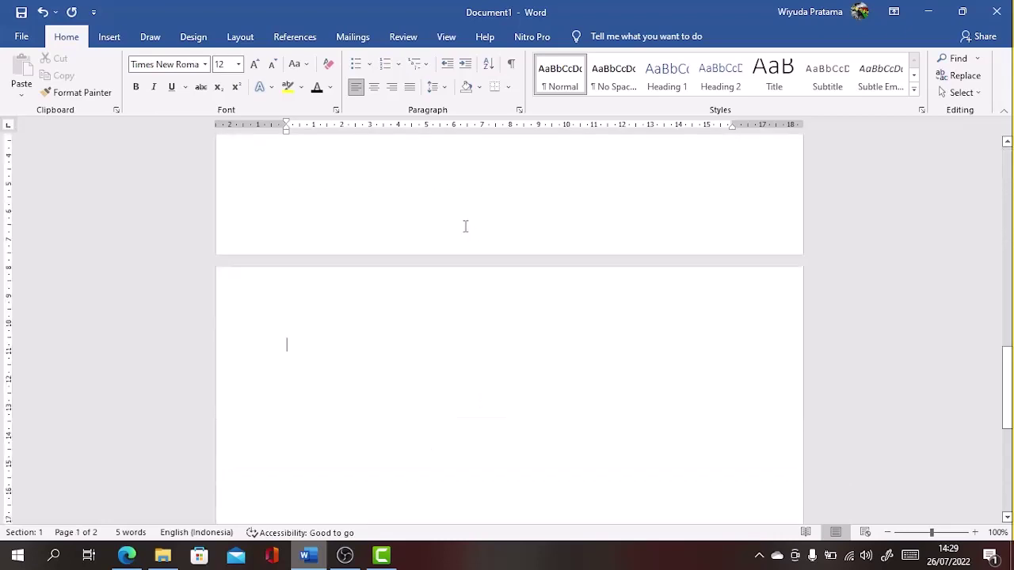
{"action": "scroll", "coordinate": [425, 271], "scroll_direction": "up", "scroll_amount": 2}
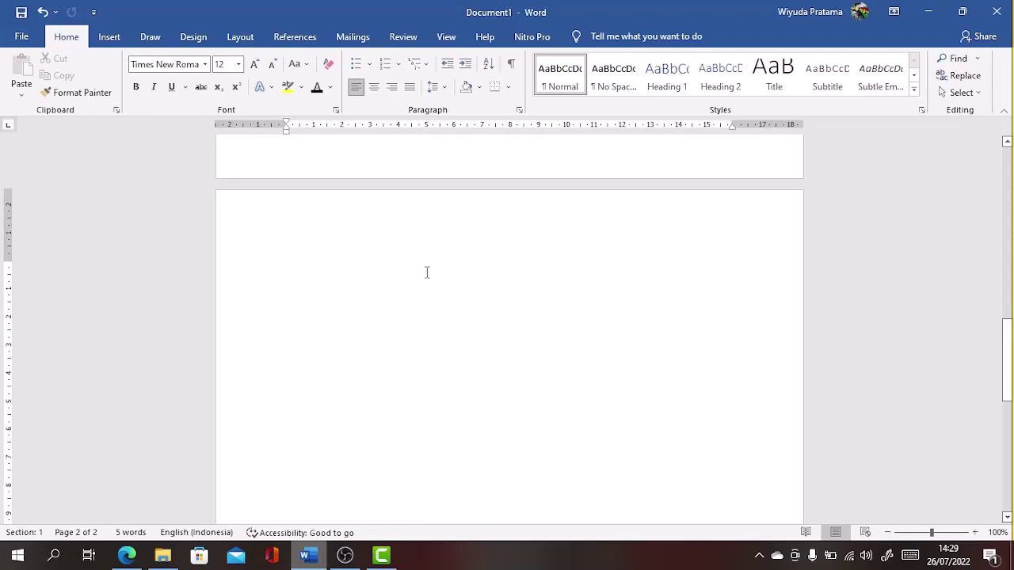
{"action": "type", "text": "Wiyuda P"}
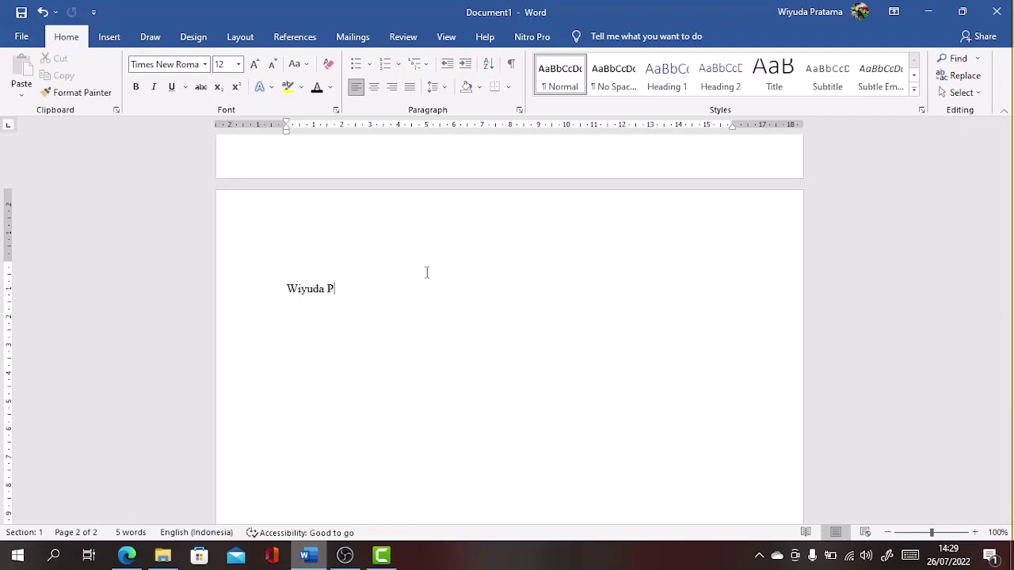
{"action": "type", "text": "raya ama Mahardika"}
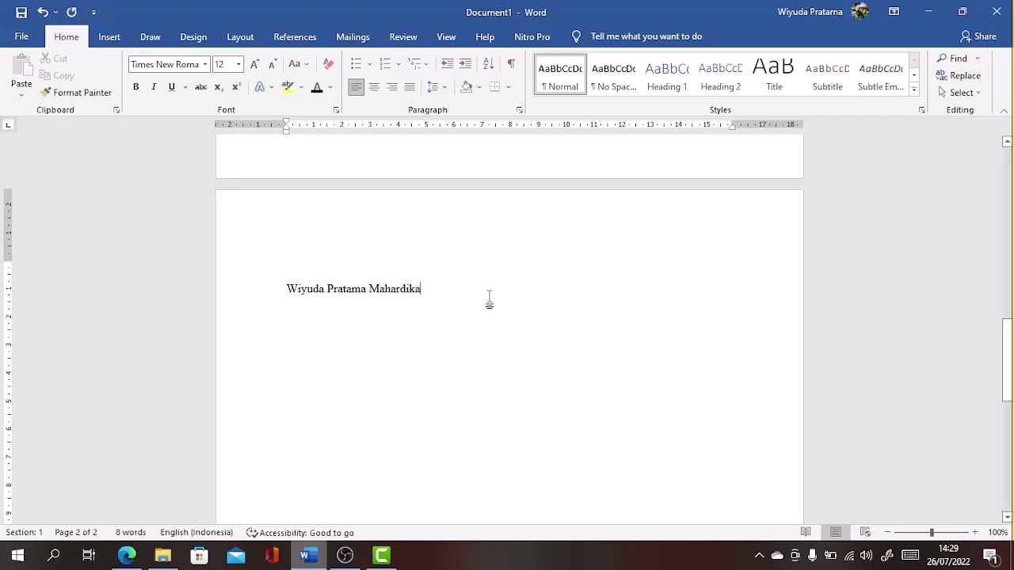
Step: Add pages 3–5 holding 'Medan', 'Mahasiswa Tingkat Akhir' and 'Teknik Informatika'
{"action": "key", "text": "ctrl+Return"}
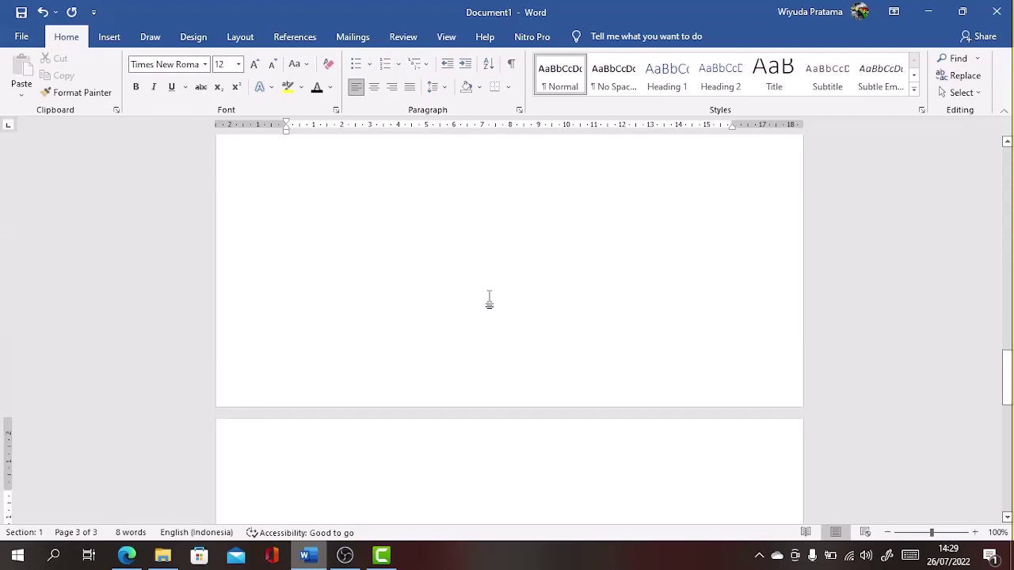
{"action": "type", "text": "Meda"}
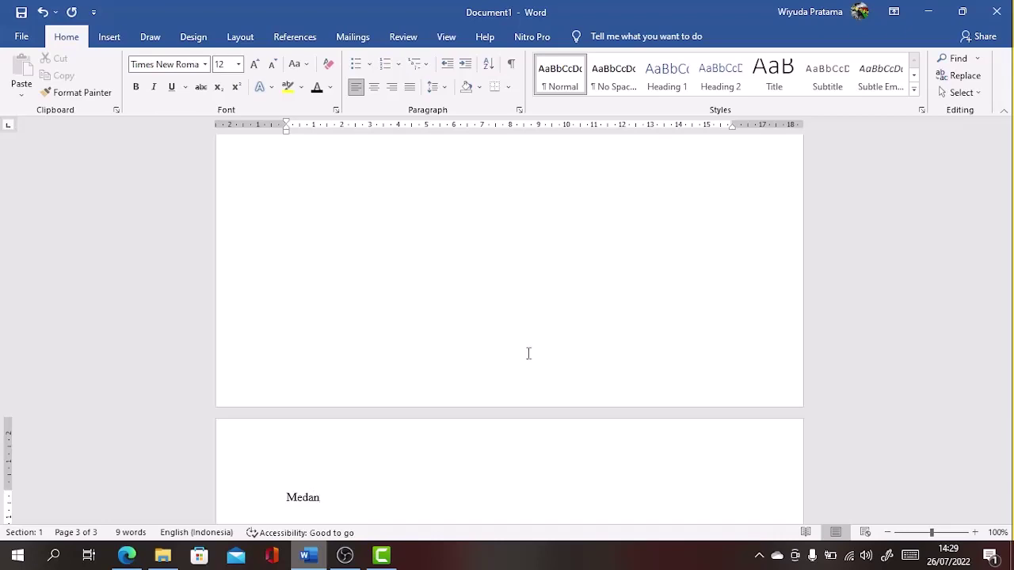
{"action": "type", "text": "n"}
{"action": "key", "text": "ctrl+Return"}
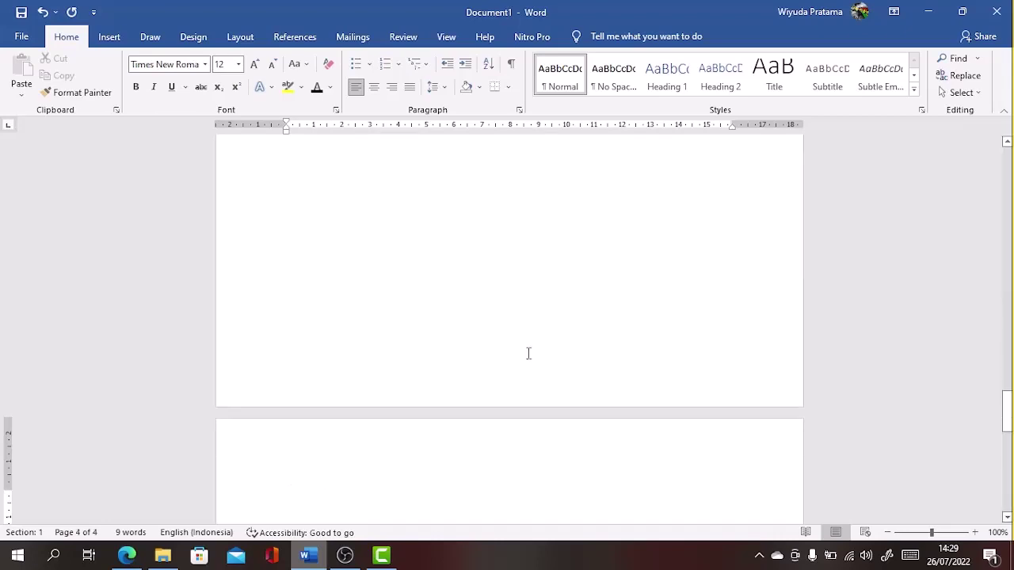
{"action": "type", "text": "M"}
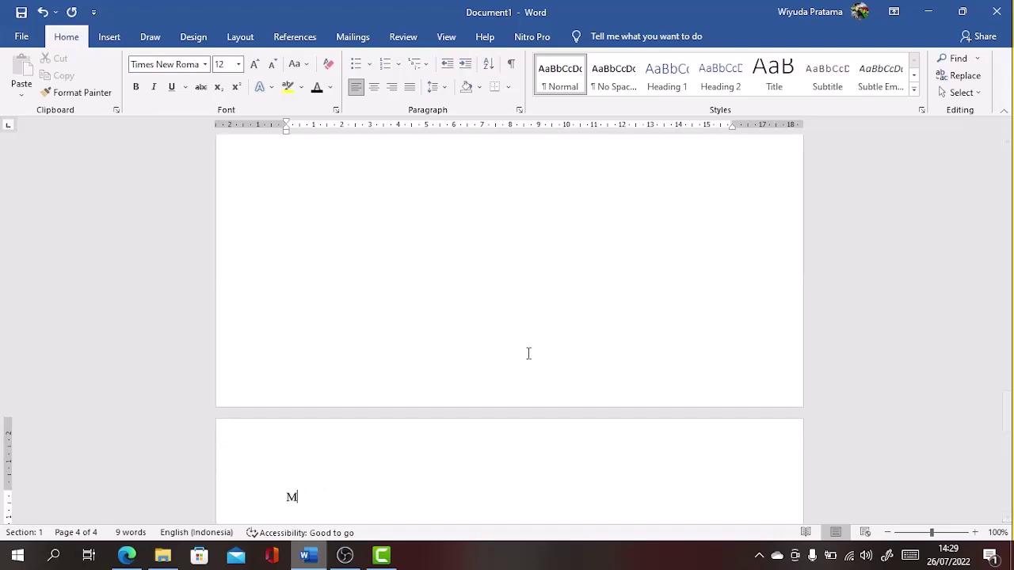
{"action": "type", "text": "ahasiswa Tingkat"}
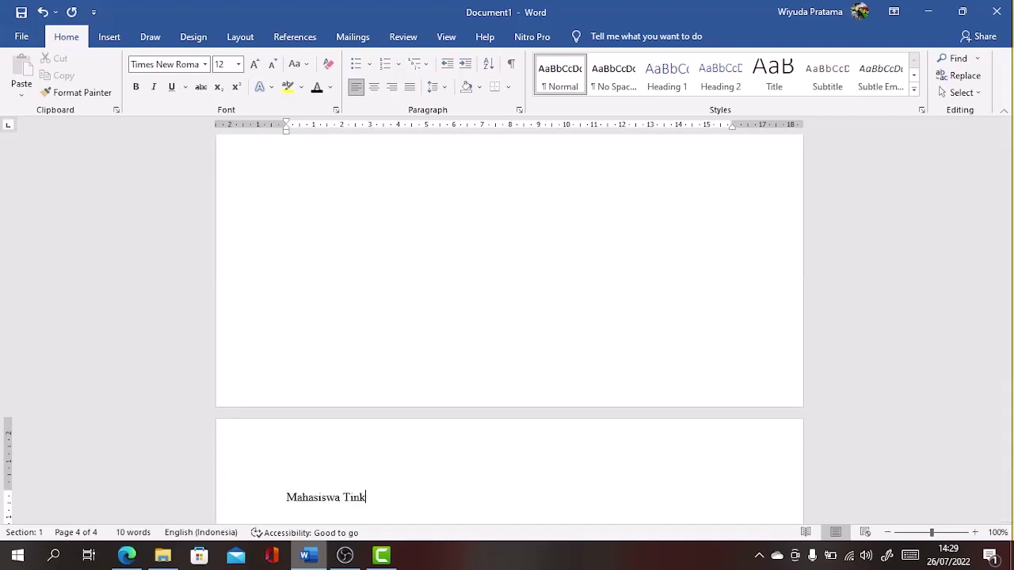
{"action": "key", "text": "BackSpace"}
{"action": "key", "text": "BackSpace"}
{"action": "key", "text": "BackSpace"}
{"action": "type", "text": "gkat Akhir"}
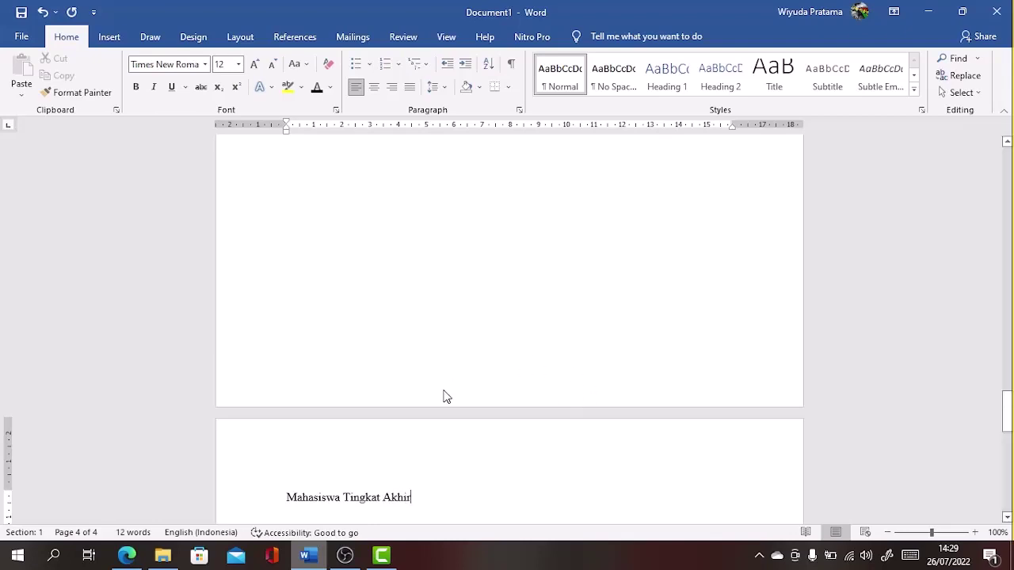
{"action": "key", "text": "ctrl+Return"}
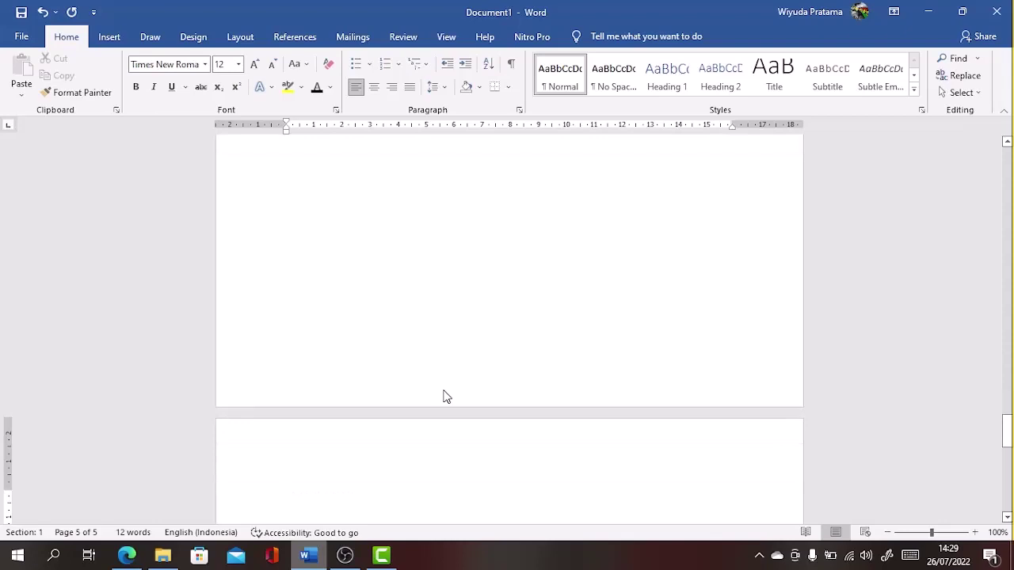
{"action": "type", "text": "Teknik "}
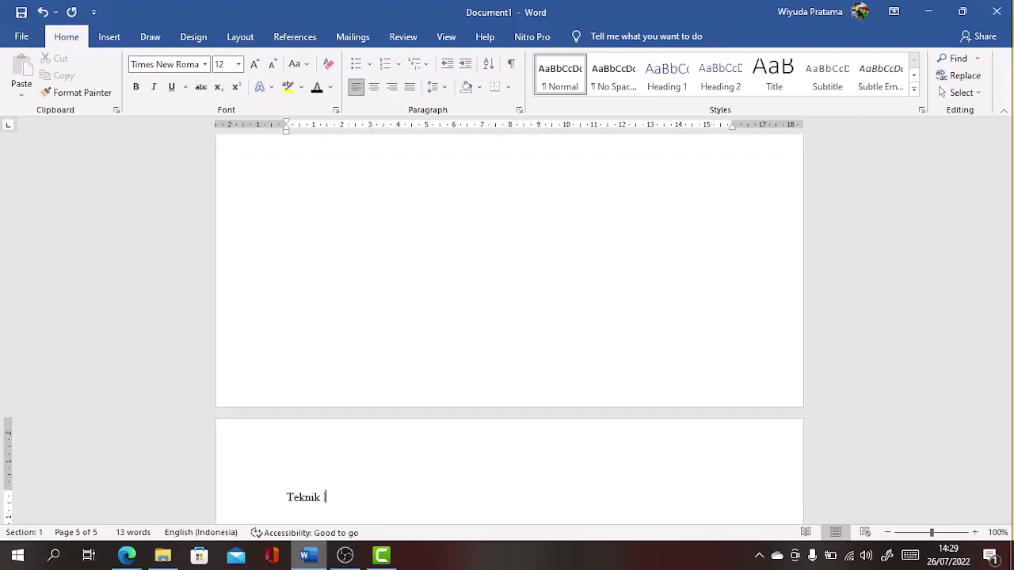
{"action": "type", "text": "Informatika"}
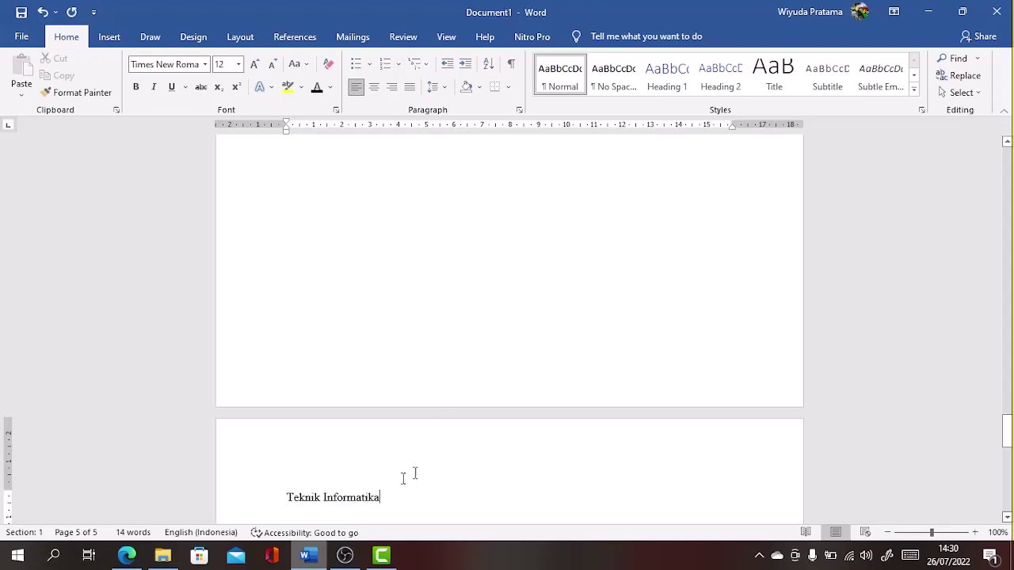
Step: Return to the top of page 1 and place the caret after the welcome line
{"action": "scroll", "coordinate": [434, 503], "scroll_direction": "up", "scroll_amount": 5}
{"action": "scroll", "coordinate": [434, 503], "scroll_direction": "up", "scroll_amount": 10}
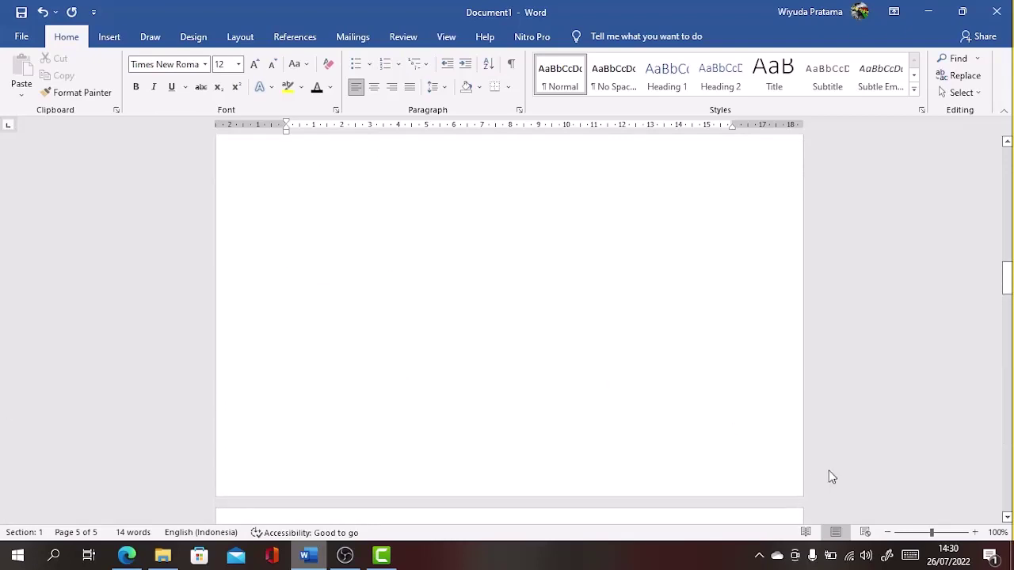
{"action": "scroll", "coordinate": [608, 404], "scroll_direction": "up", "scroll_amount": 3}
{"action": "scroll", "coordinate": [608, 404], "scroll_direction": "up", "scroll_amount": 8}
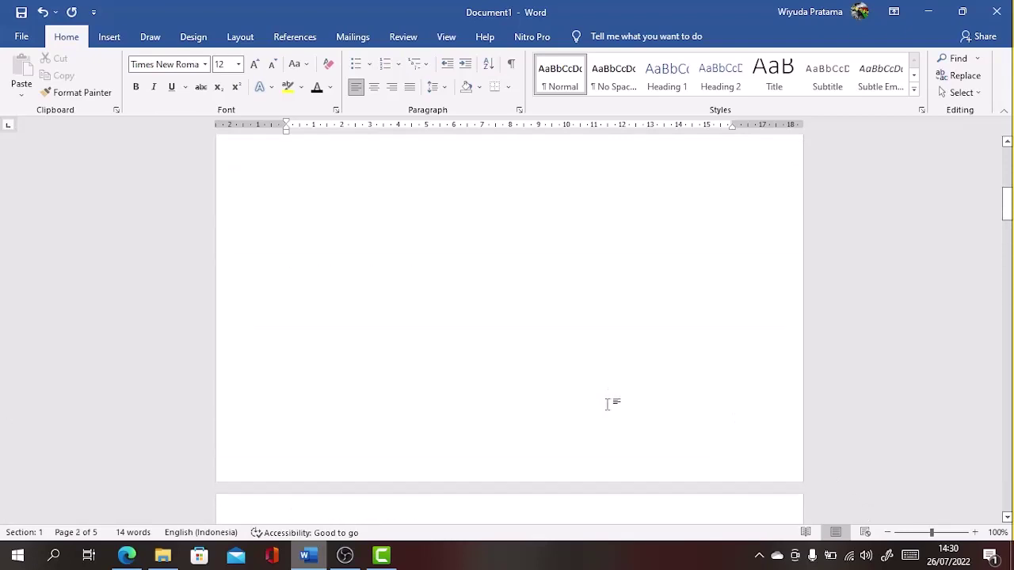
{"action": "scroll", "coordinate": [609, 404], "scroll_direction": "down", "scroll_amount": 15}
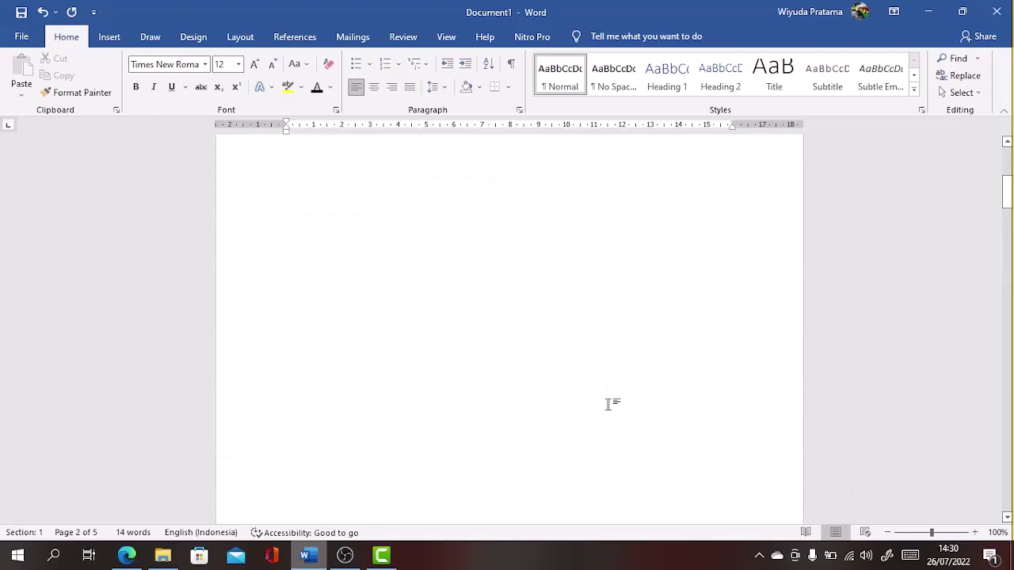
{"action": "scroll", "coordinate": [608, 404], "scroll_direction": "up", "scroll_amount": 15}
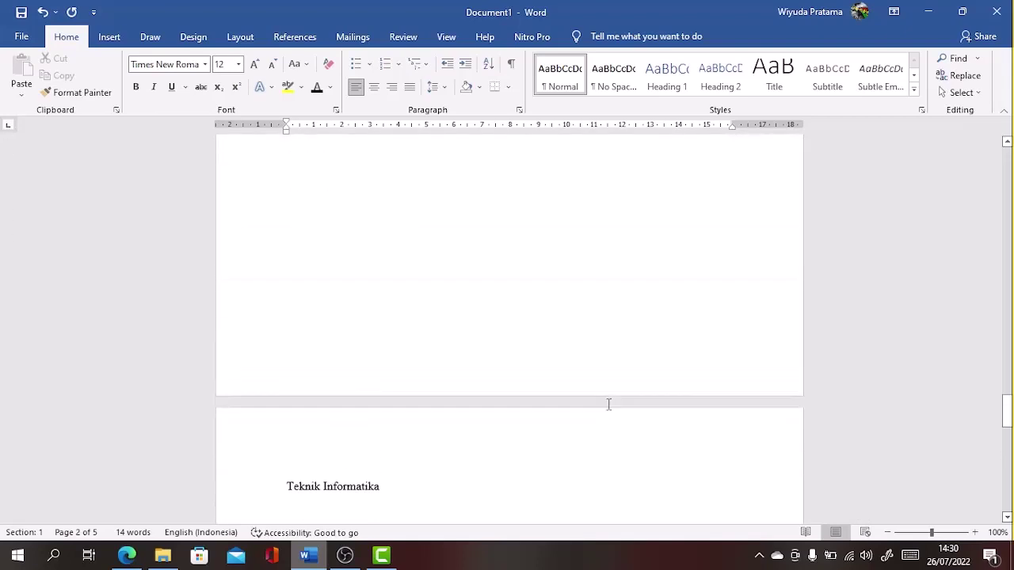
{"action": "scroll", "coordinate": [608, 404], "scroll_direction": "up", "scroll_amount": 10}
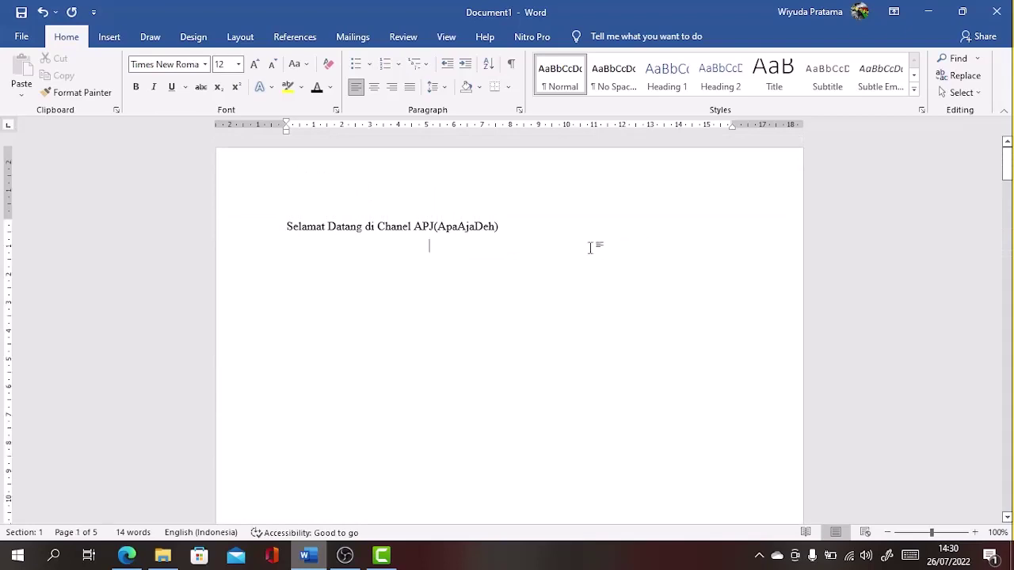
{"action": "left_click", "coordinate": [526, 236]}
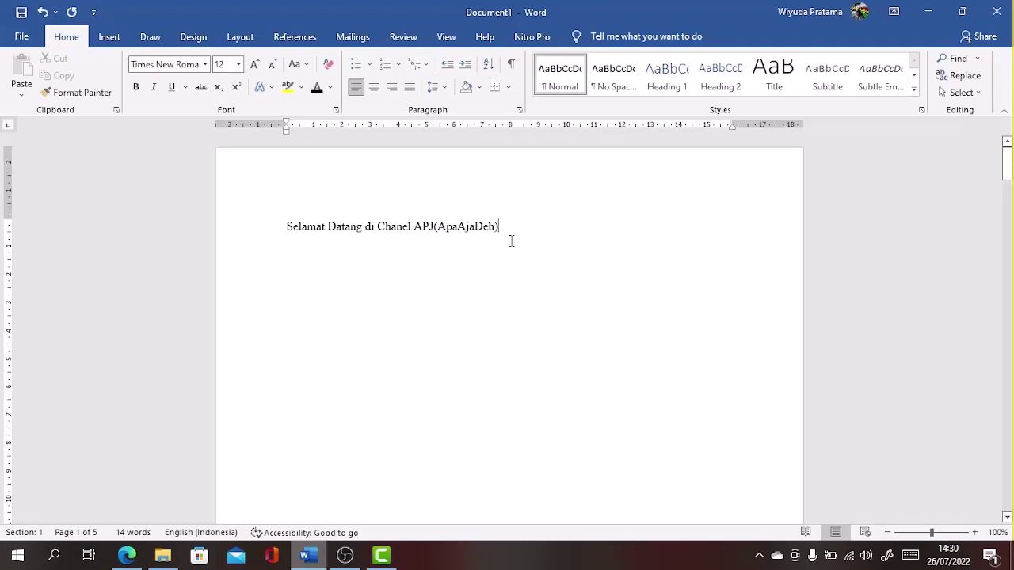
Step: Show the Bottom of Page gallery of page-number styles under Insert > Page Number
{"action": "left_click", "coordinate": [119, 38]}
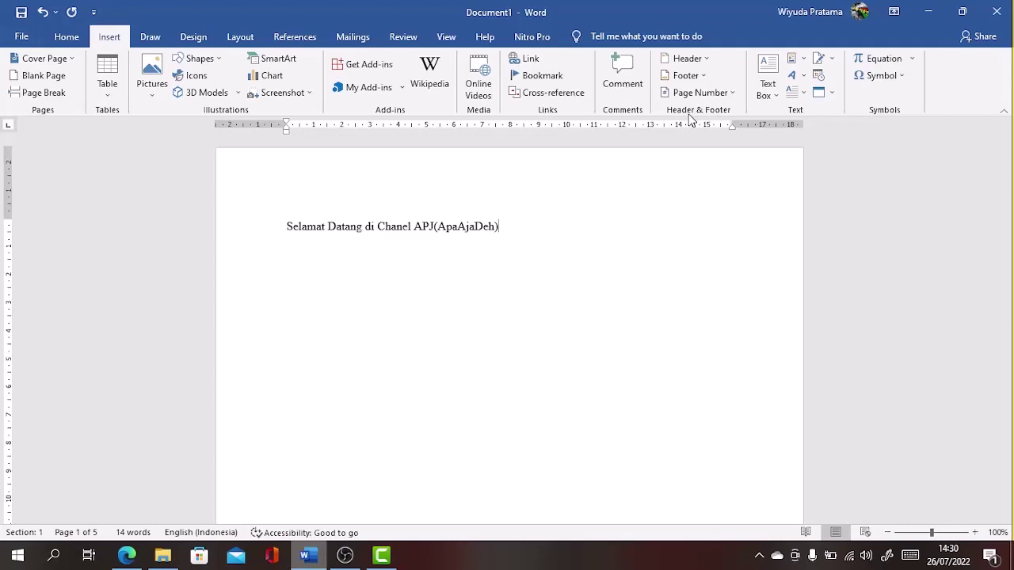
{"action": "left_click", "coordinate": [730, 101]}
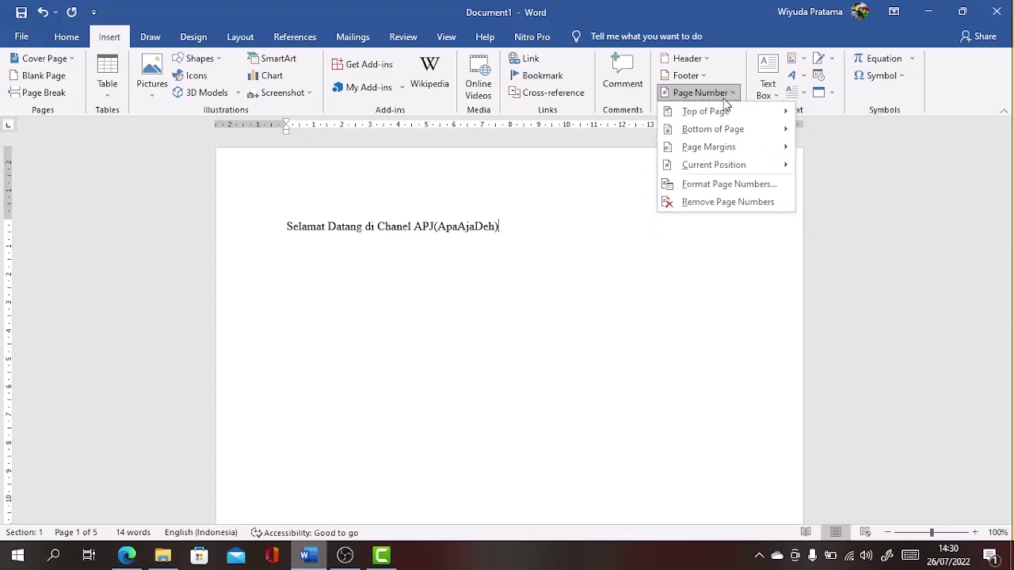
{"action": "mouse_move", "coordinate": [725, 112]}
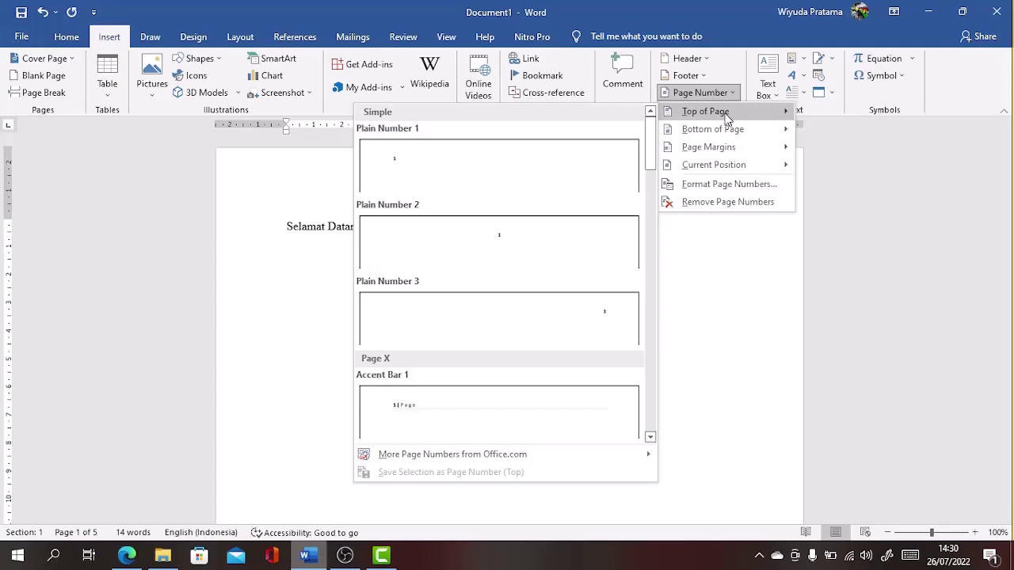
{"action": "mouse_move", "coordinate": [710, 134]}
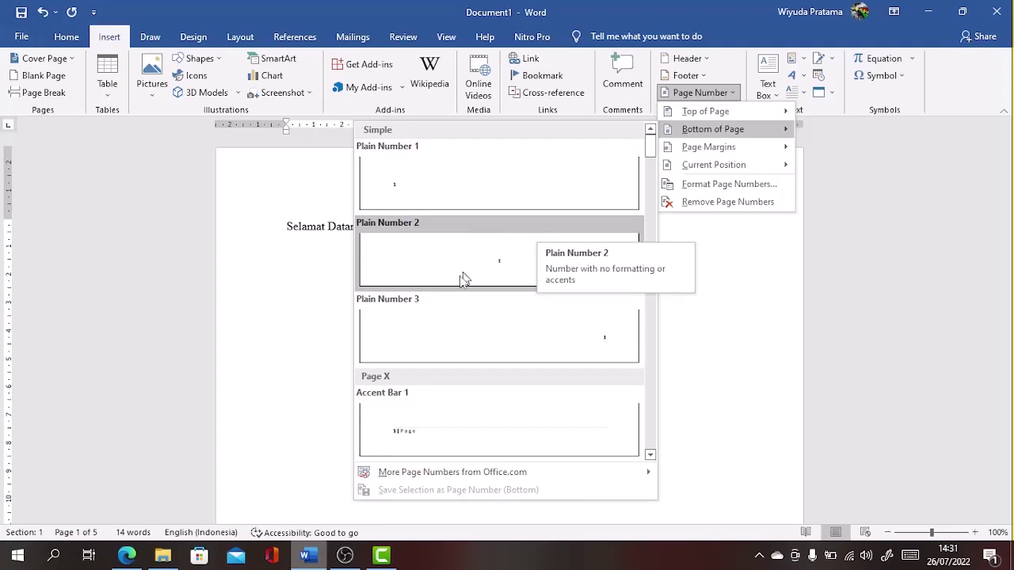
Step: Add a centred Plain Number 2 page number to every footer and check the pages
{"action": "left_click", "coordinate": [500, 262]}
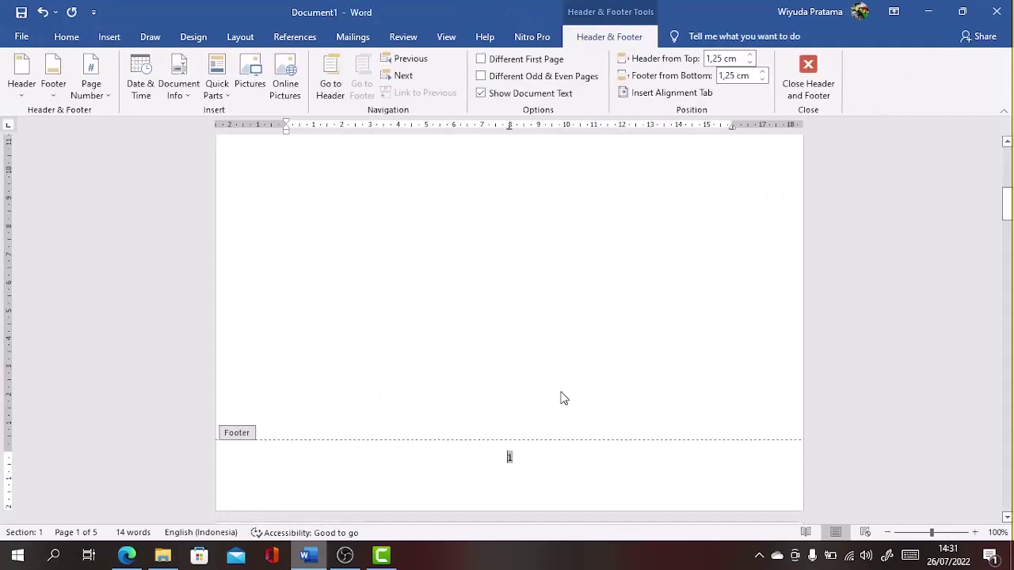
{"action": "scroll", "coordinate": [560, 396], "scroll_direction": "down", "scroll_amount": 3}
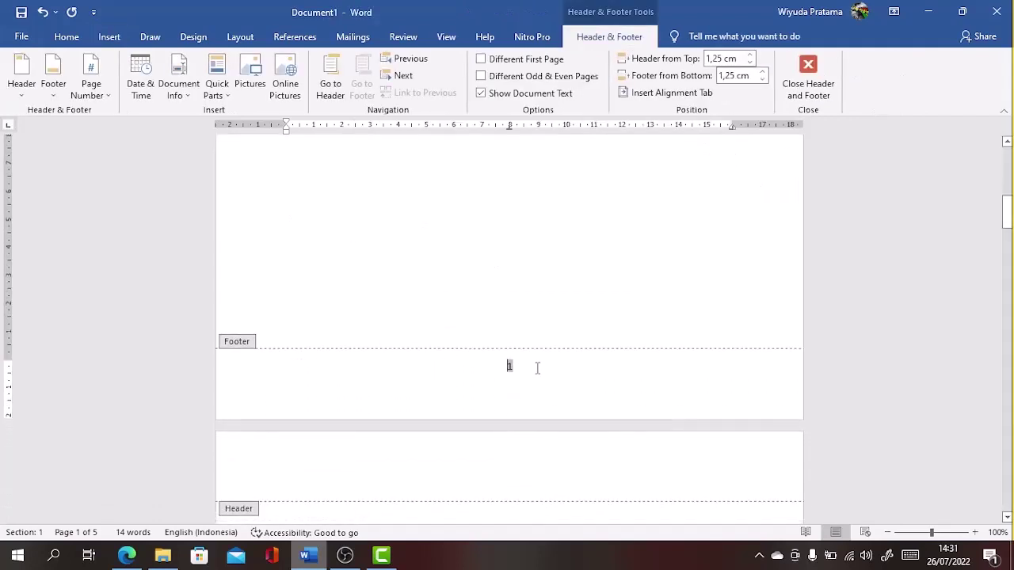
{"action": "scroll", "coordinate": [537, 368], "scroll_direction": "down", "scroll_amount": 20}
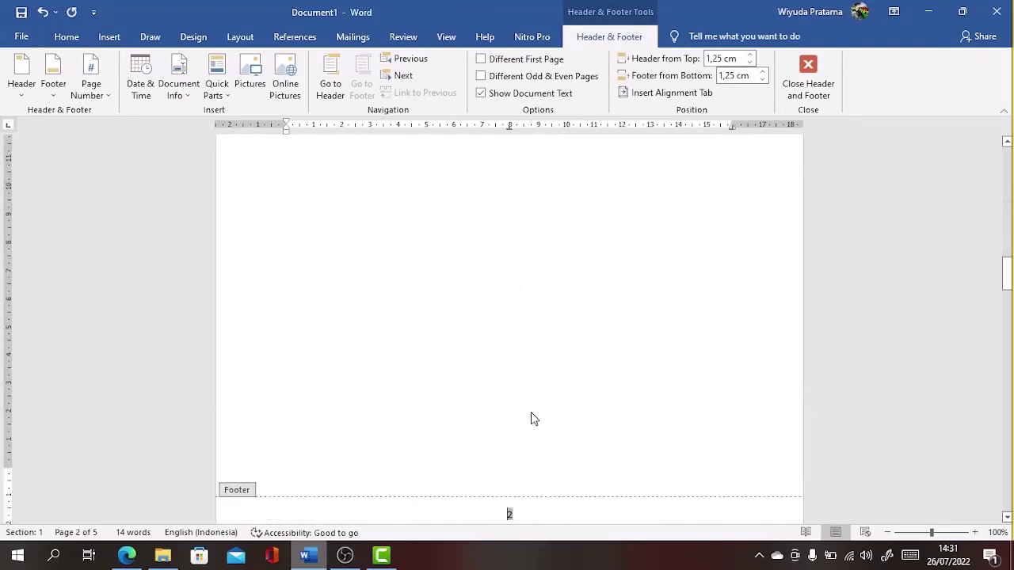
{"action": "scroll", "coordinate": [559, 459], "scroll_direction": "down", "scroll_amount": 20}
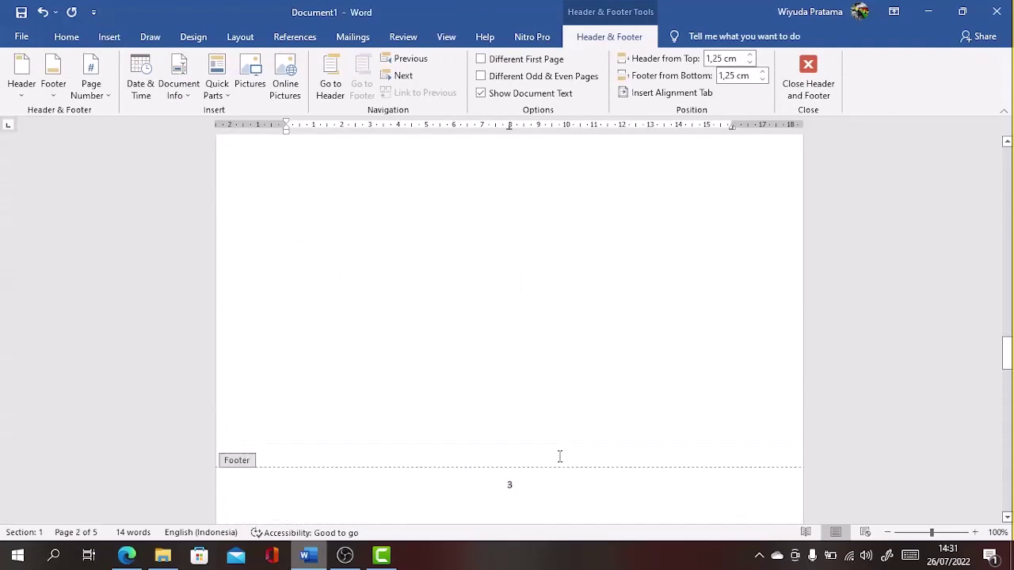
{"action": "scroll", "coordinate": [559, 456], "scroll_direction": "down", "scroll_amount": 20}
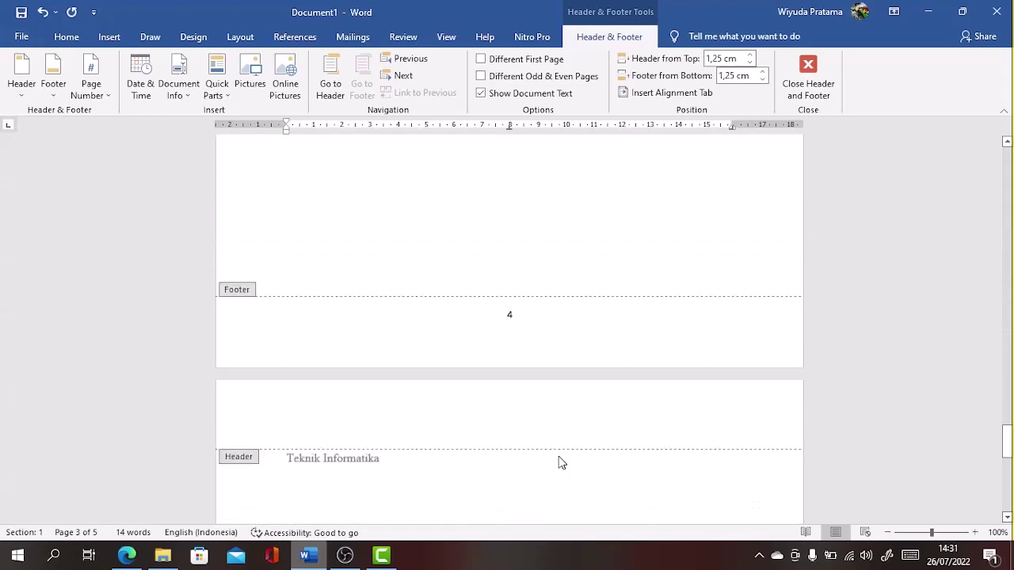
{"action": "scroll", "coordinate": [559, 463], "scroll_direction": "down", "scroll_amount": 10}
{"action": "scroll", "coordinate": [561, 463], "scroll_direction": "down", "scroll_amount": 5}
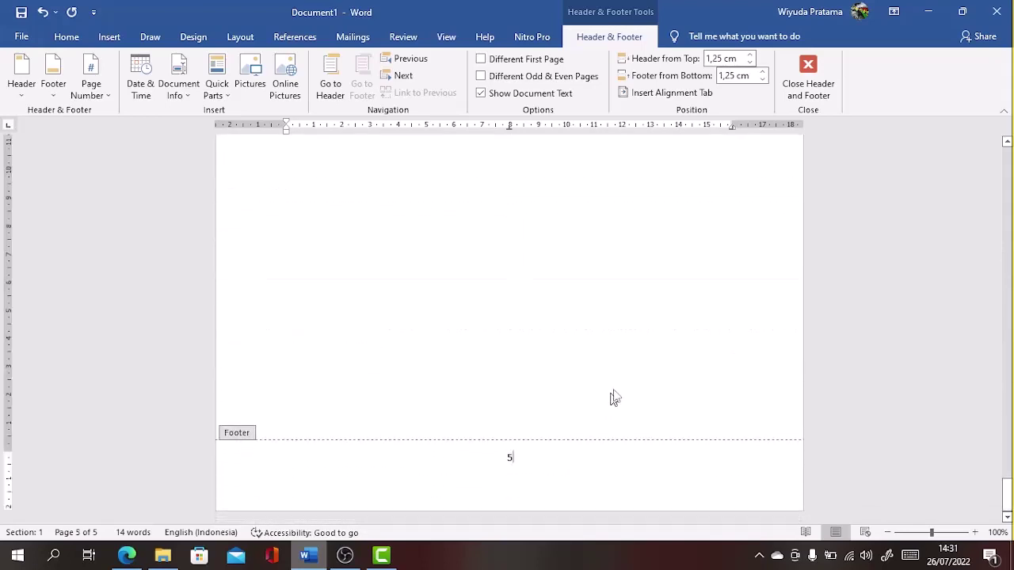
{"action": "scroll", "coordinate": [613, 397], "scroll_direction": "up", "scroll_amount": 3}
{"action": "scroll", "coordinate": [617, 395], "scroll_direction": "up", "scroll_amount": 20}
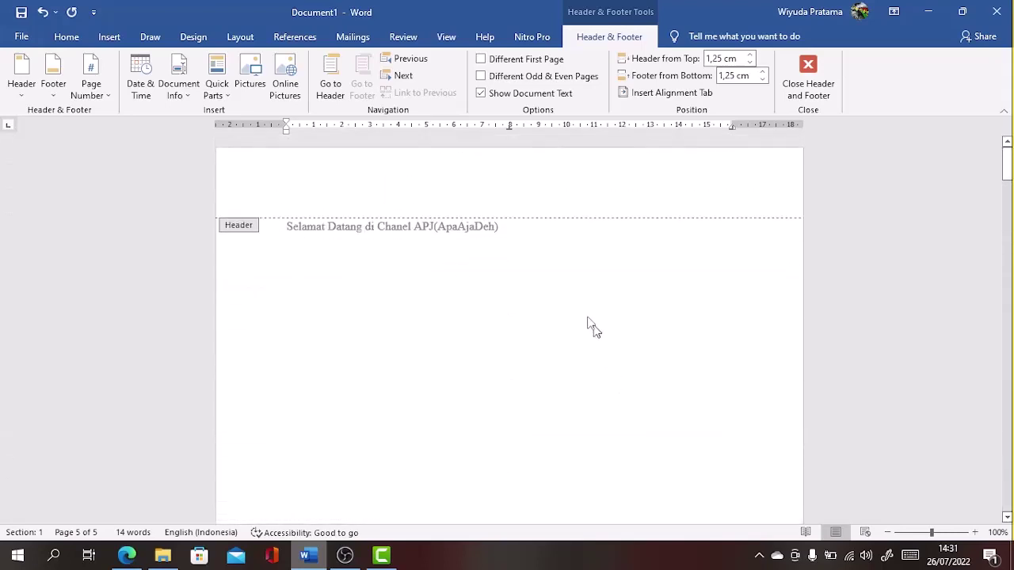
{"action": "scroll", "coordinate": [670, 283], "scroll_direction": "down", "scroll_amount": 3}
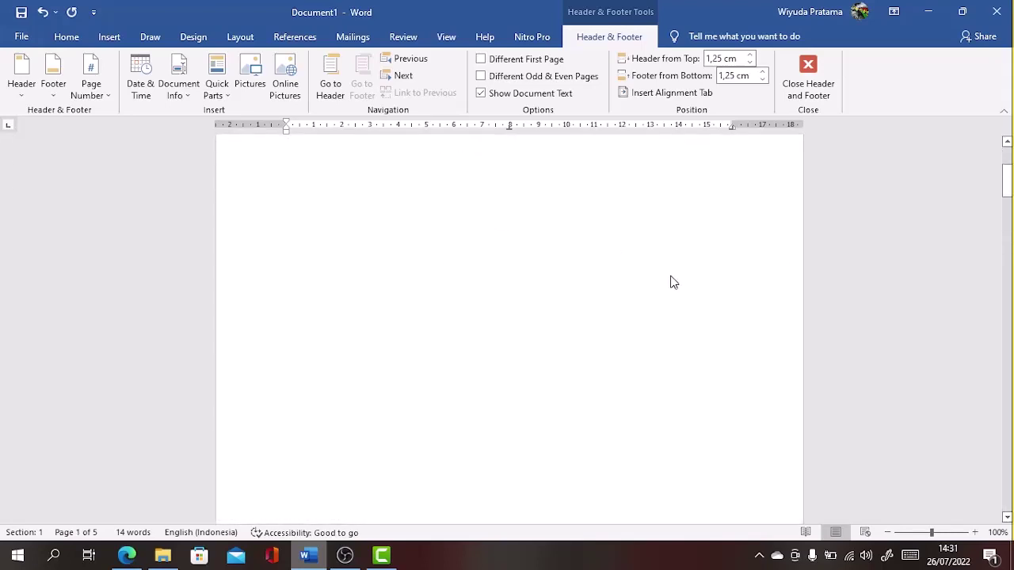
{"action": "scroll", "coordinate": [670, 282], "scroll_direction": "down", "scroll_amount": 2}
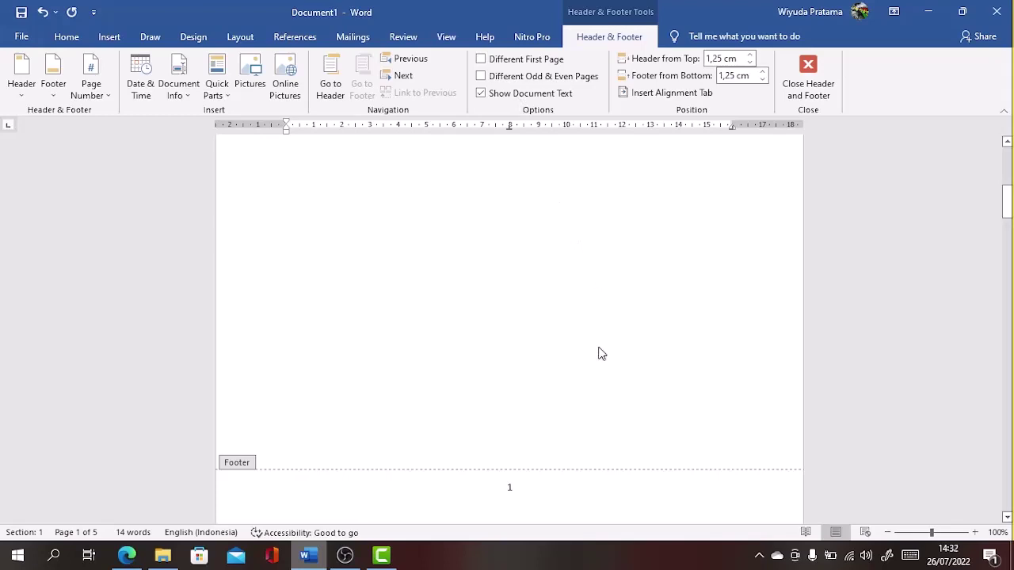
{"action": "scroll", "coordinate": [599, 351], "scroll_direction": "down", "scroll_amount": 3}
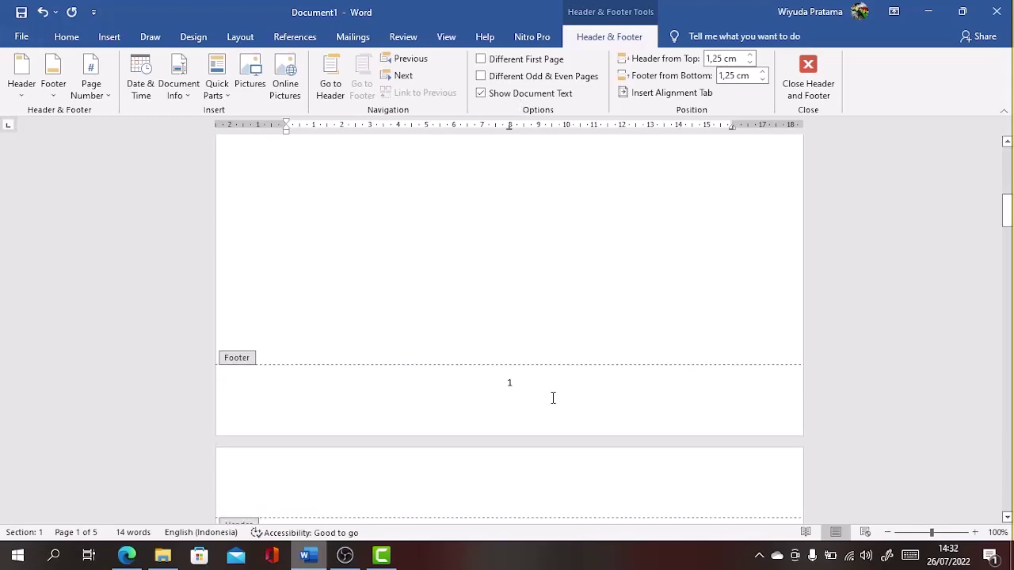
{"action": "scroll", "coordinate": [548, 386], "scroll_direction": "down", "scroll_amount": 3}
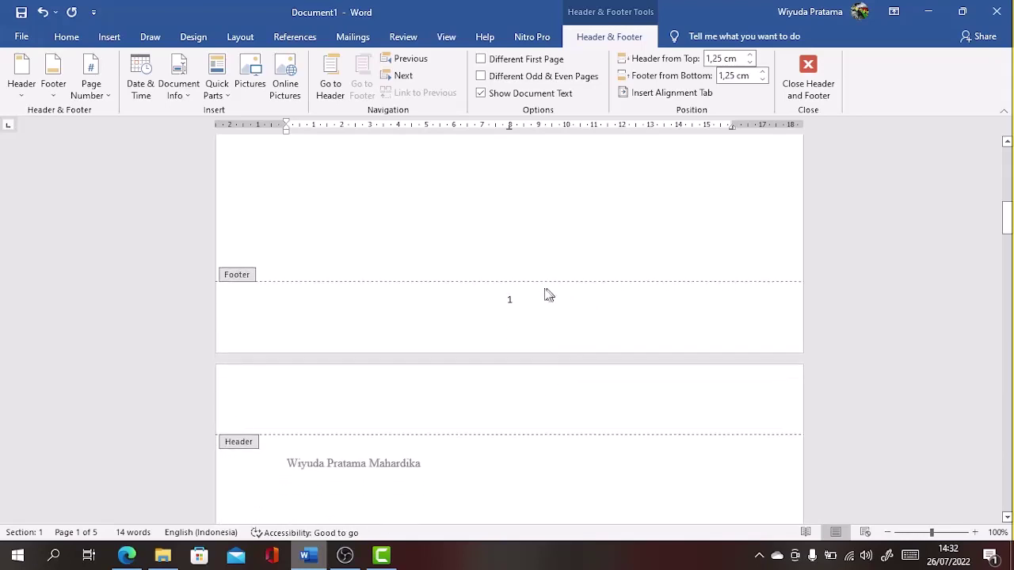
Step: Select the page 1 footer number, then close header and footer editing
{"action": "left_click", "coordinate": [522, 298]}
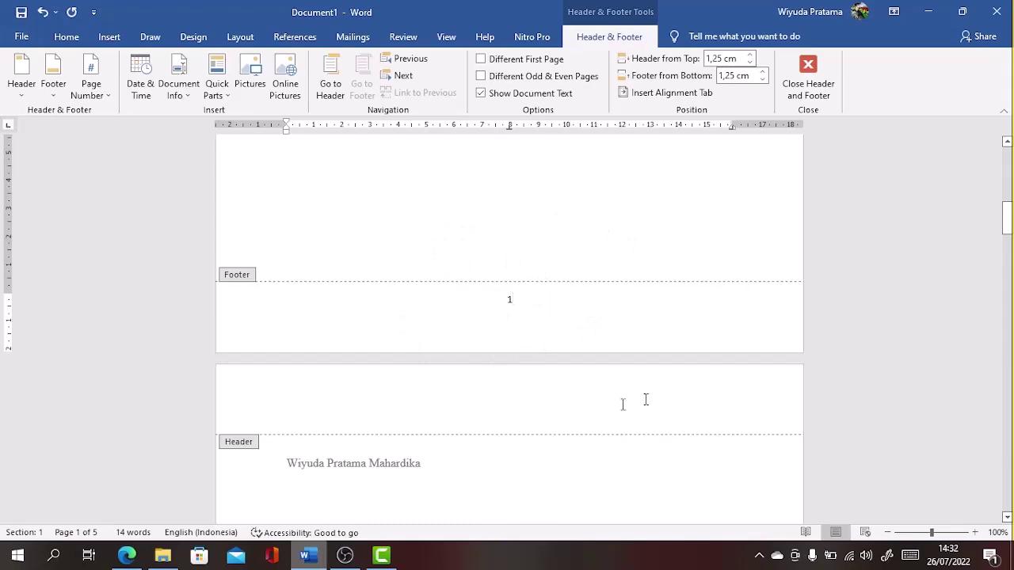
{"action": "scroll", "coordinate": [707, 411], "scroll_direction": "down", "scroll_amount": 3}
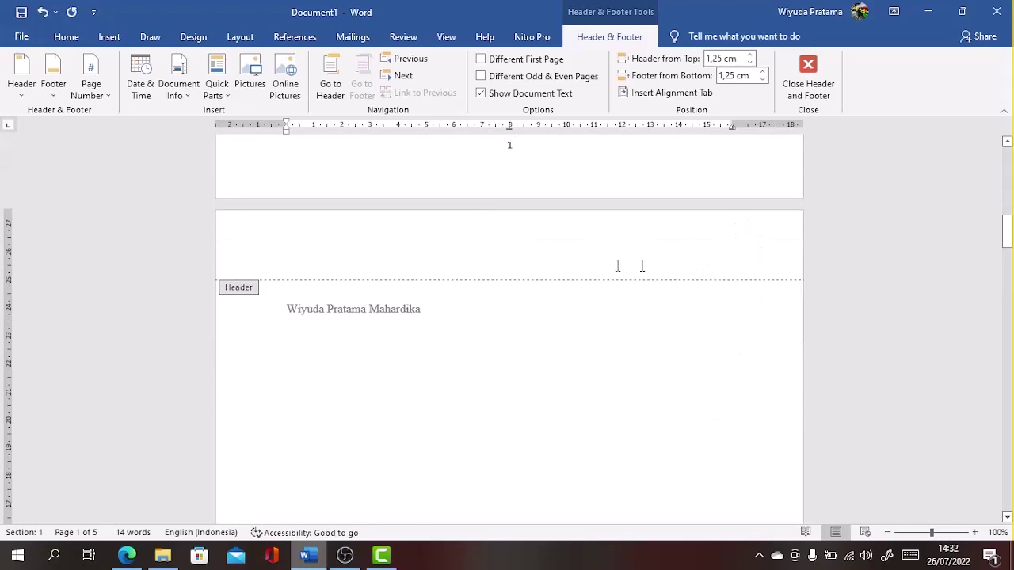
{"action": "scroll", "coordinate": [697, 263], "scroll_direction": "up", "scroll_amount": 2}
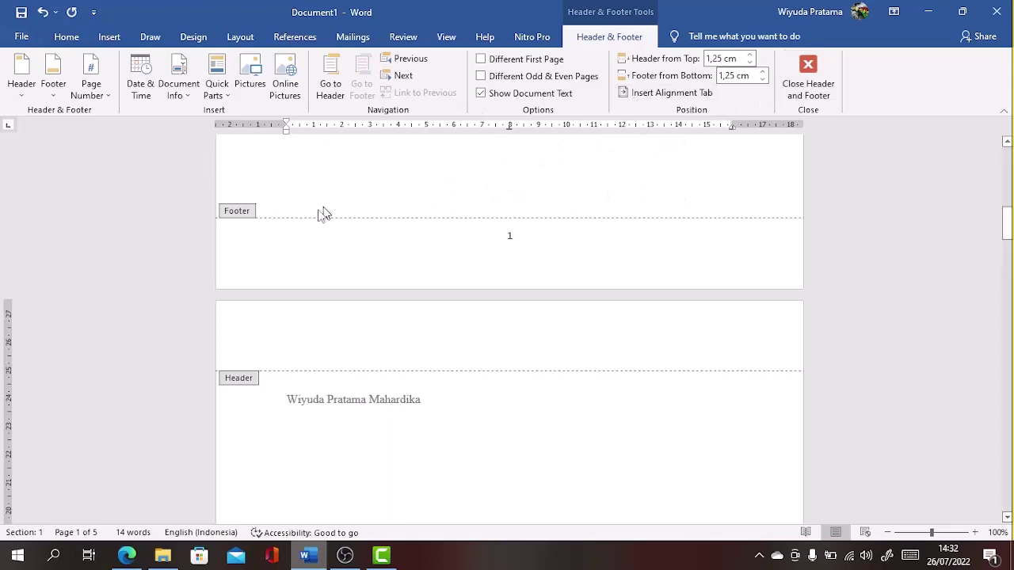
{"action": "left_click", "coordinate": [816, 71]}
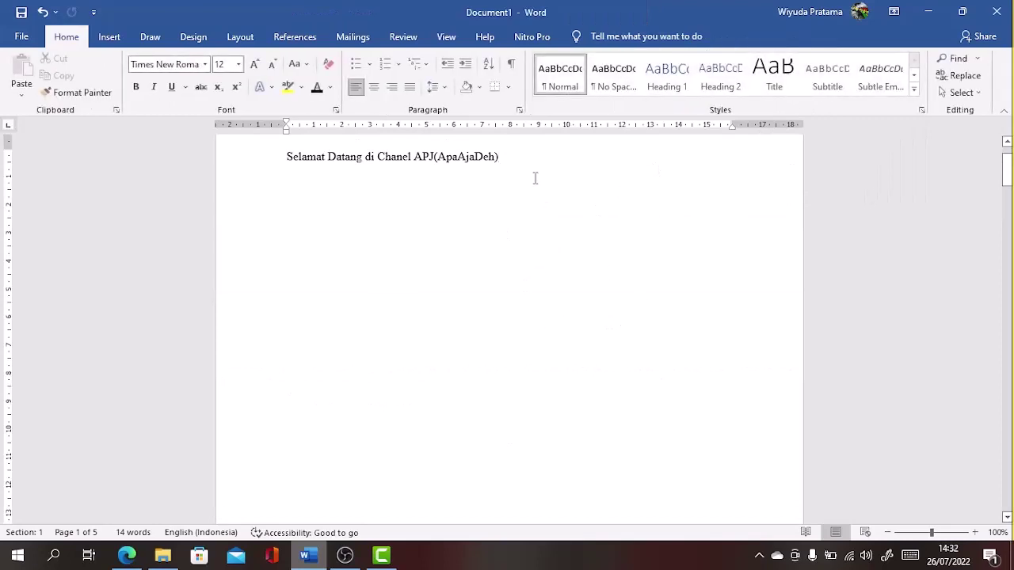
Step: Delete the empty line above the name on page 2, then return the caret to page 1
{"action": "scroll", "coordinate": [499, 189], "scroll_direction": "up", "scroll_amount": 2}
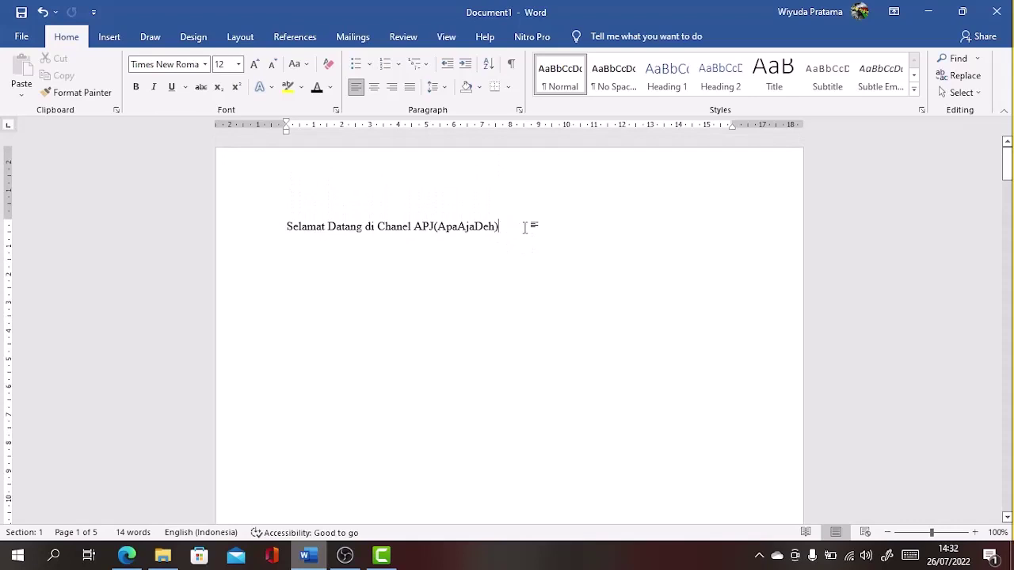
{"action": "scroll", "coordinate": [536, 303], "scroll_direction": "down", "scroll_amount": 15}
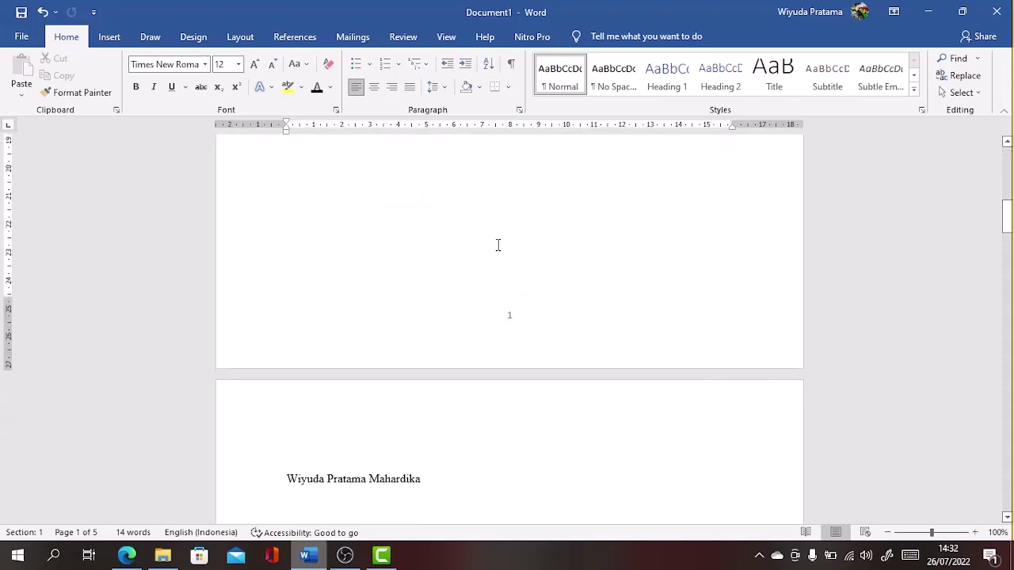
{"action": "scroll", "coordinate": [498, 245], "scroll_direction": "up", "scroll_amount": 10}
{"action": "scroll", "coordinate": [497, 246], "scroll_direction": "down", "scroll_amount": 10}
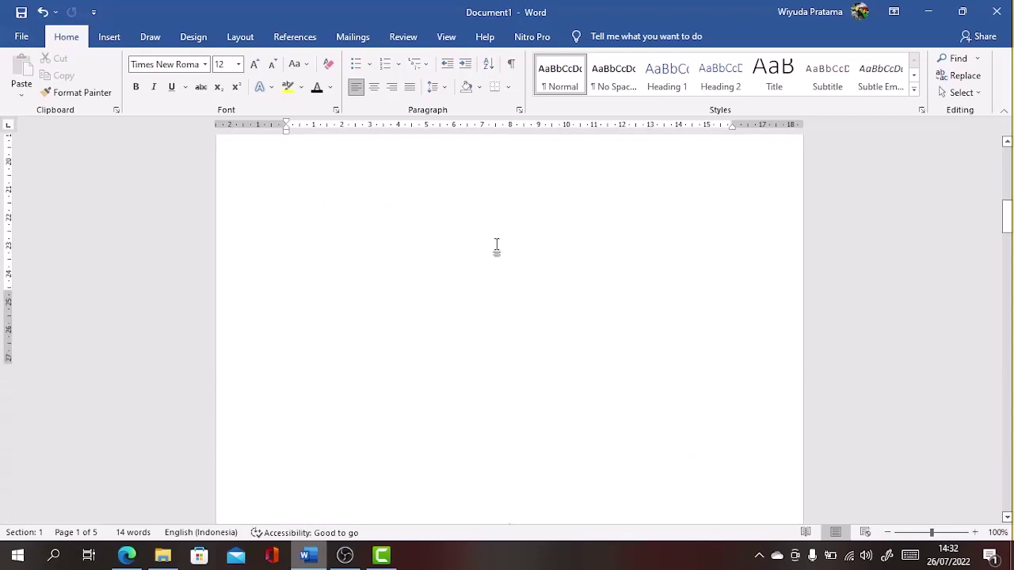
{"action": "scroll", "coordinate": [498, 246], "scroll_direction": "up", "scroll_amount": 3}
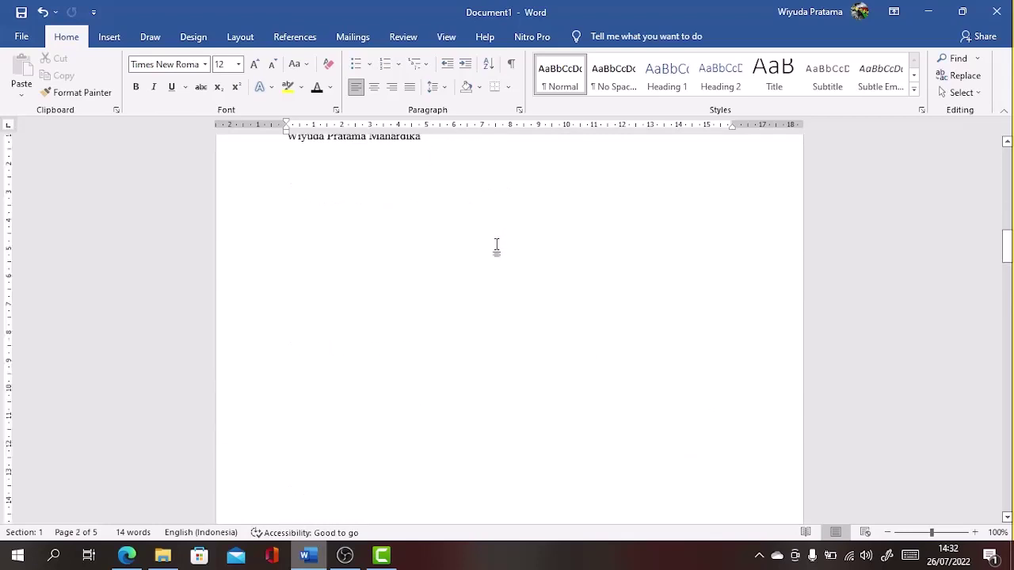
{"action": "scroll", "coordinate": [497, 245], "scroll_direction": "up", "scroll_amount": 6}
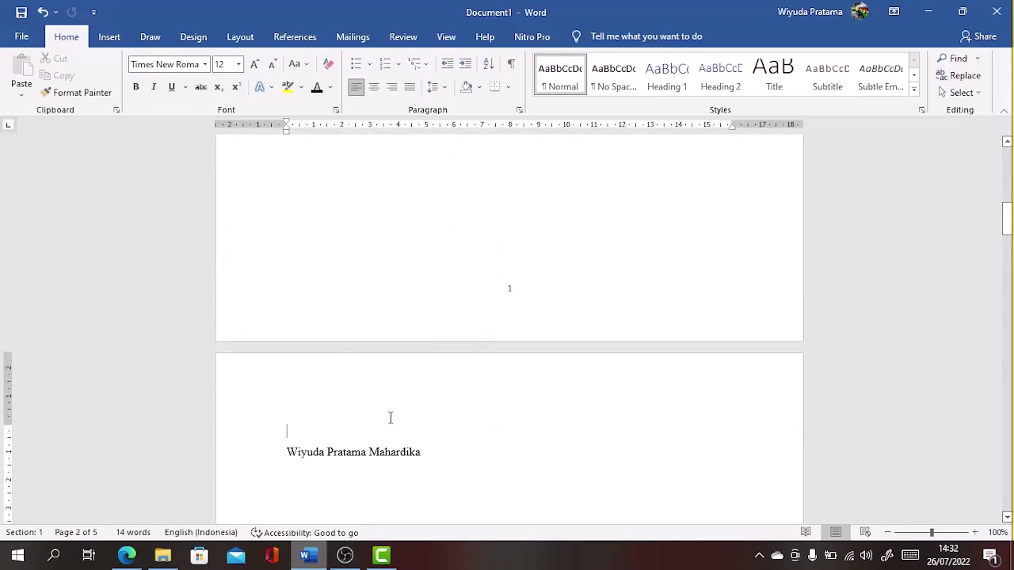
{"action": "key", "text": "Delete"}
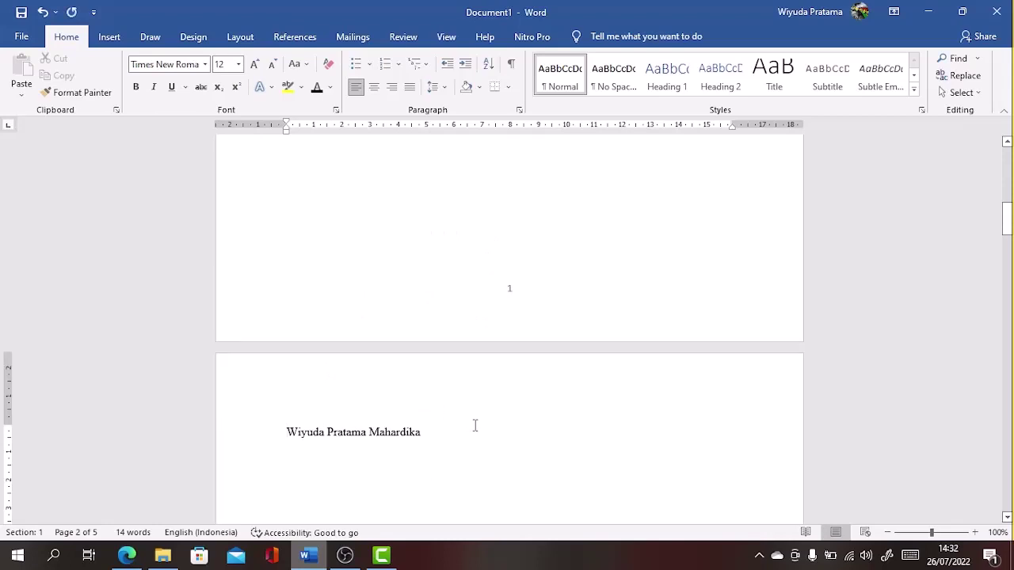
{"action": "scroll", "coordinate": [570, 251], "scroll_direction": "up", "scroll_amount": 9}
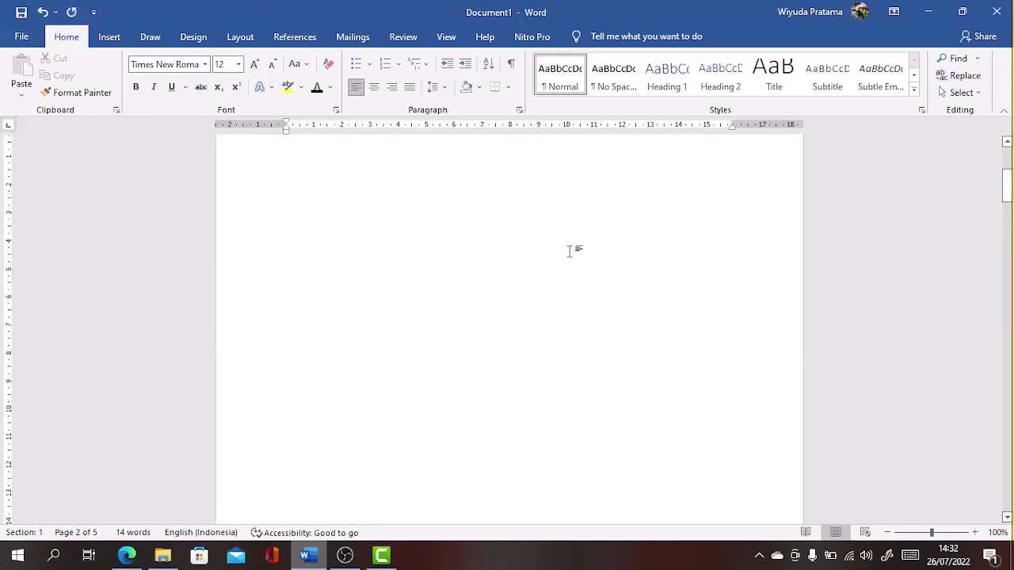
{"action": "left_click", "coordinate": [478, 233]}
{"action": "scroll", "coordinate": [478, 233], "scroll_direction": "up", "scroll_amount": 1}
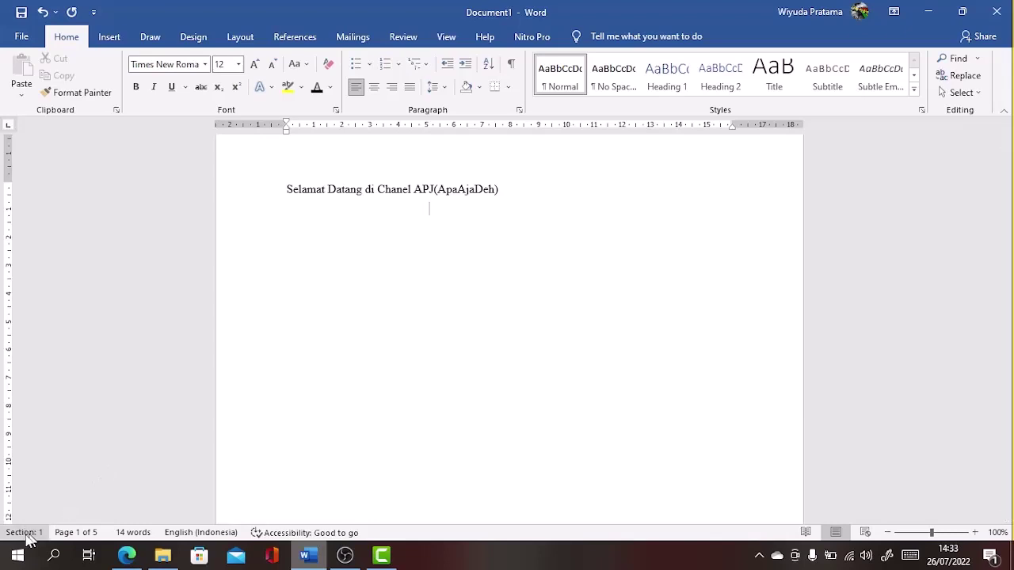
{"action": "right_click", "coordinate": [395, 535]}
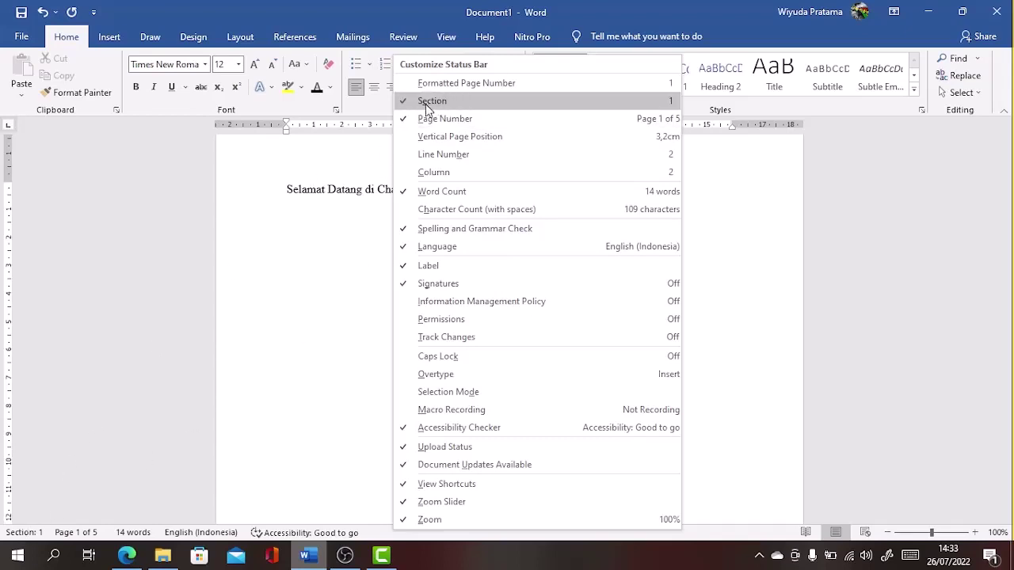
{"action": "left_click", "coordinate": [351, 485]}
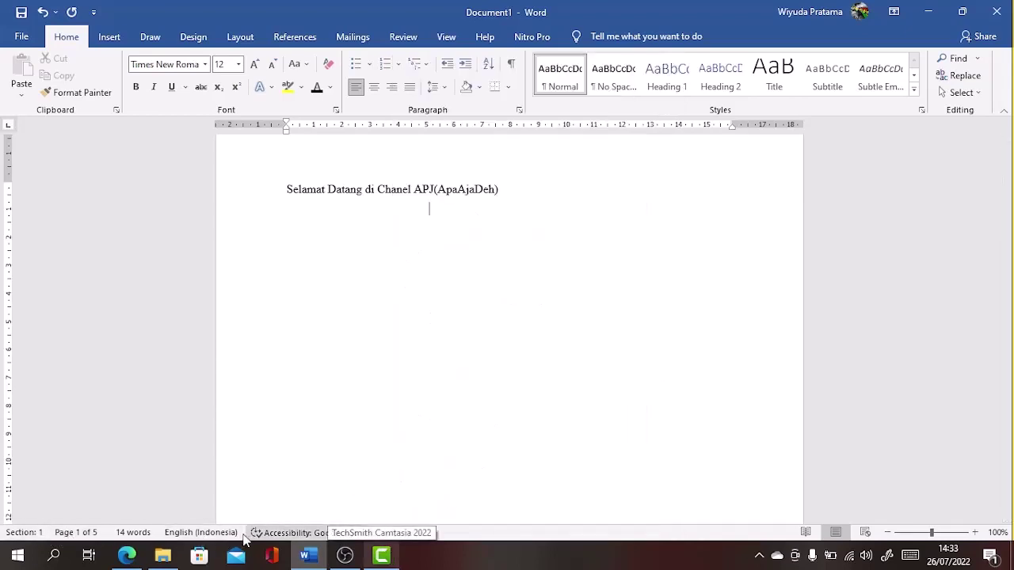
Step: Place the caret below the name line on page 2, then go back to the top of page 1
{"action": "scroll", "coordinate": [499, 460], "scroll_direction": "down", "scroll_amount": 2}
{"action": "scroll", "coordinate": [500, 460], "scroll_direction": "down", "scroll_amount": 10}
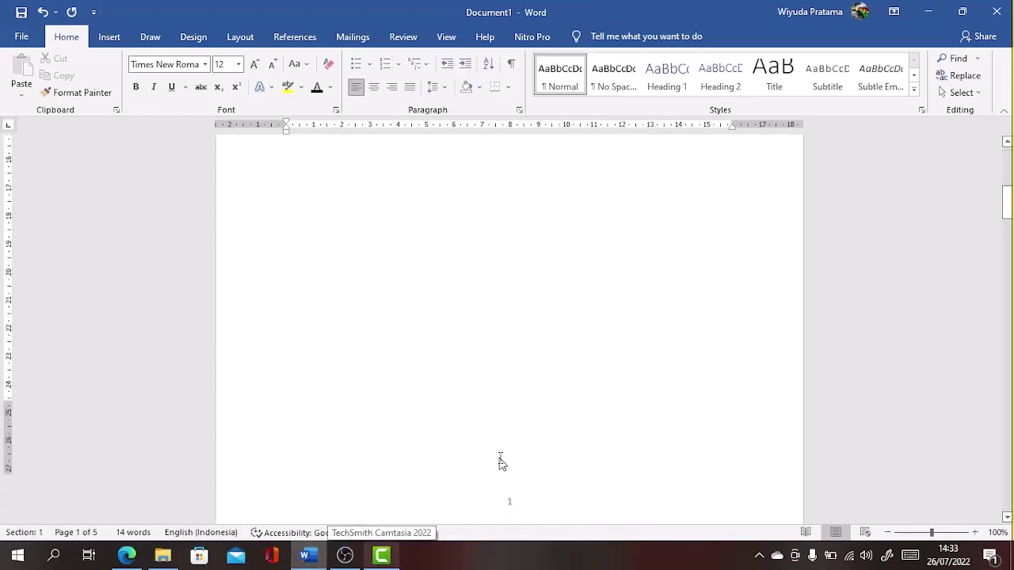
{"action": "left_click", "coordinate": [471, 260]}
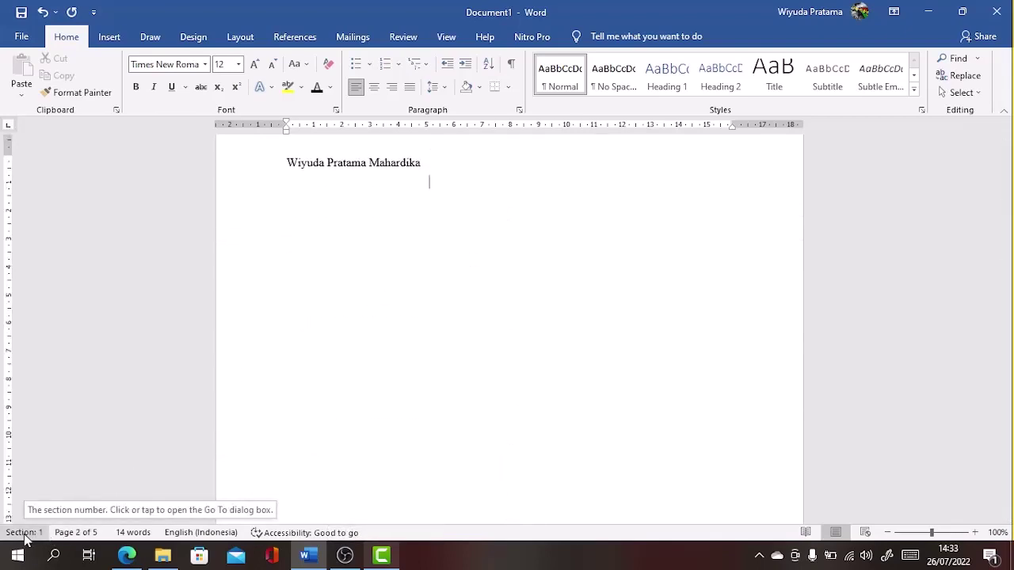
{"action": "scroll", "coordinate": [532, 230], "scroll_direction": "up", "scroll_amount": 5}
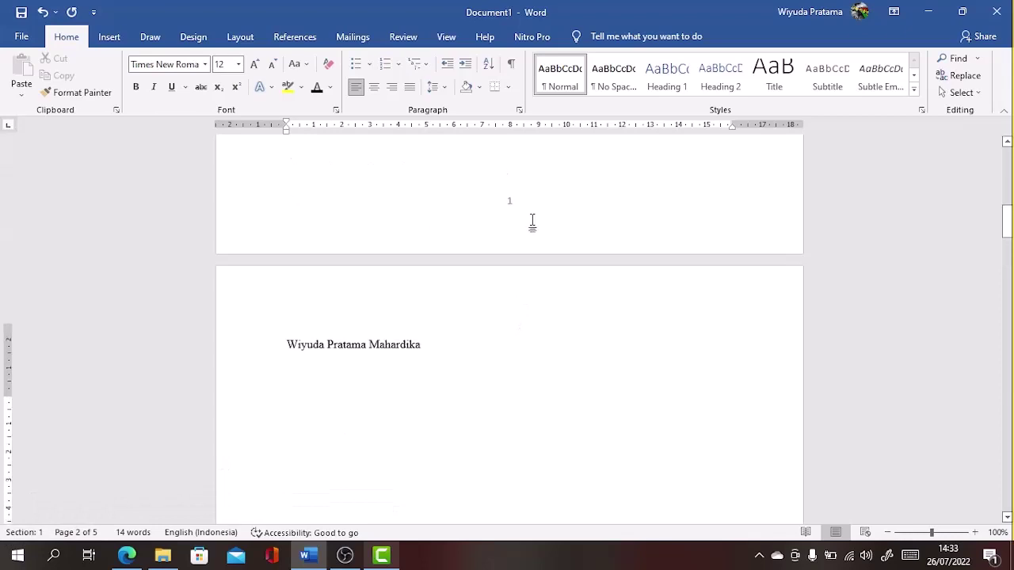
{"action": "scroll", "coordinate": [516, 383], "scroll_direction": "down", "scroll_amount": 4}
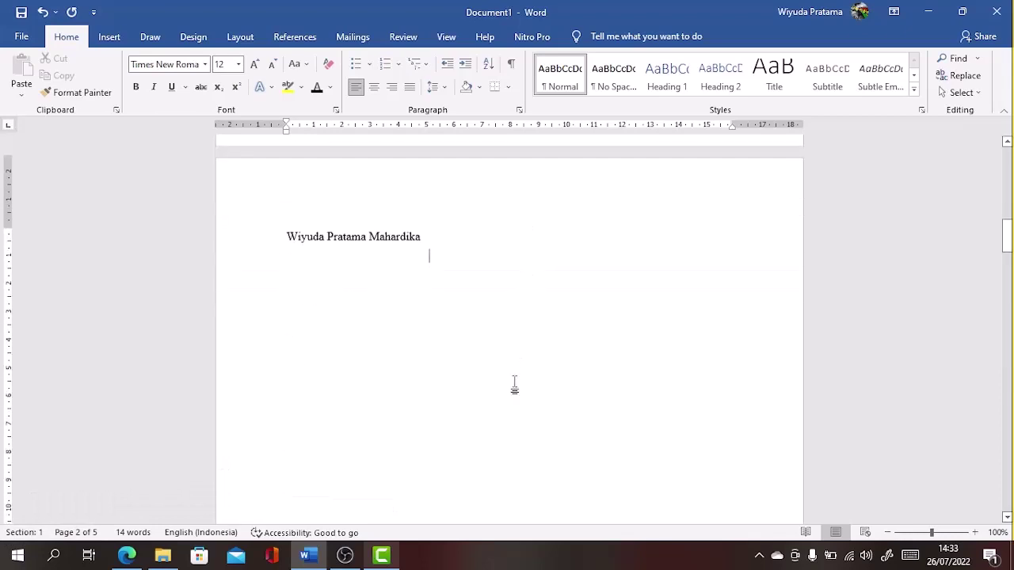
{"action": "scroll", "coordinate": [516, 385], "scroll_direction": "up", "scroll_amount": 2}
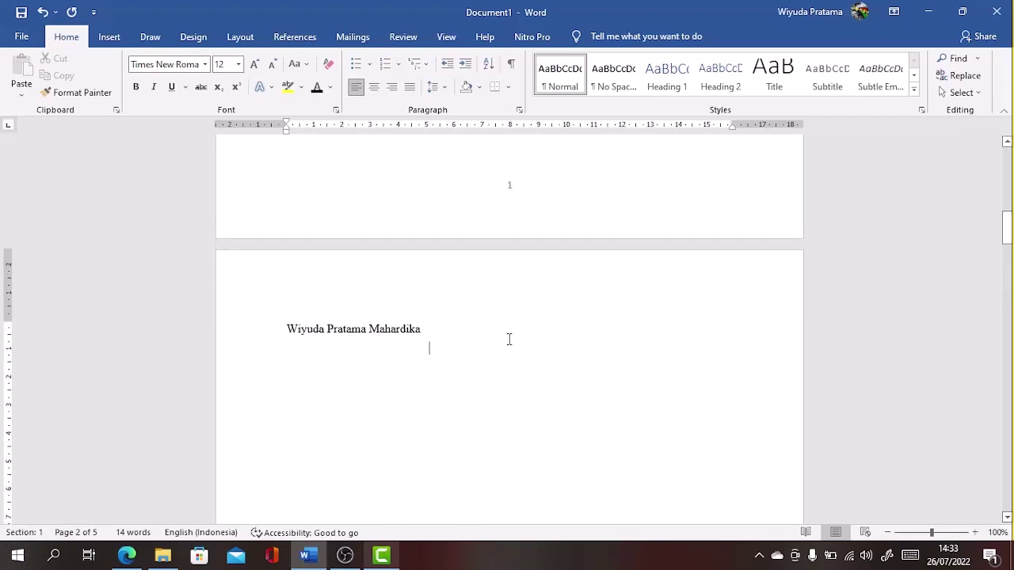
{"action": "scroll", "coordinate": [509, 339], "scroll_direction": "up", "scroll_amount": 3}
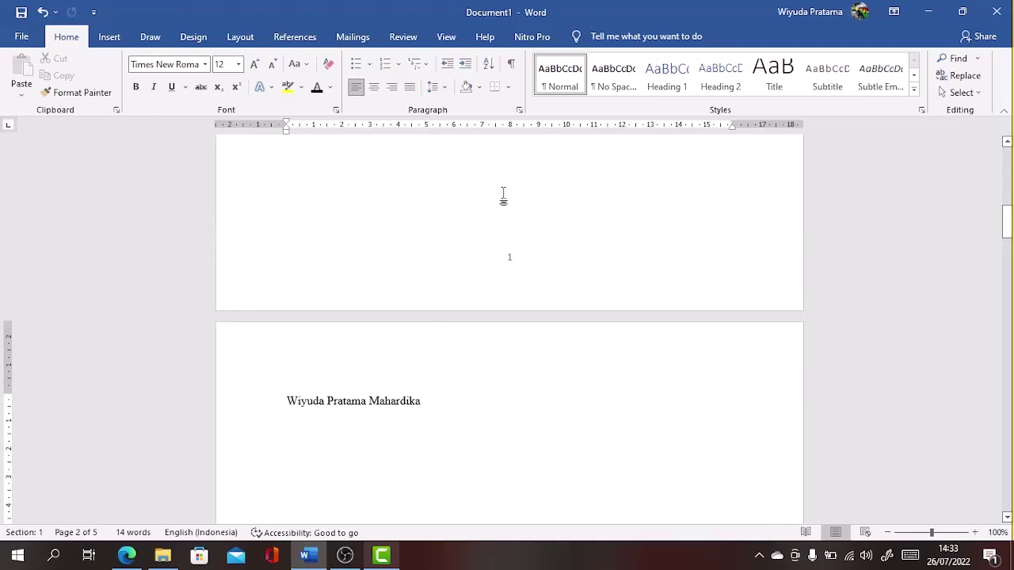
{"action": "key", "text": "Page_Up"}
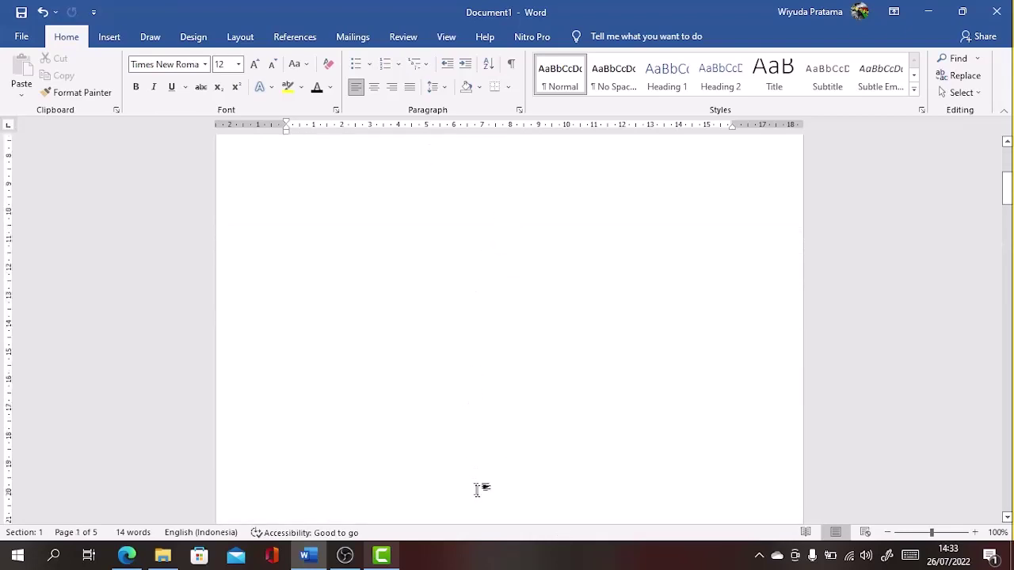
{"action": "scroll", "coordinate": [540, 481], "scroll_direction": "down", "scroll_amount": 10}
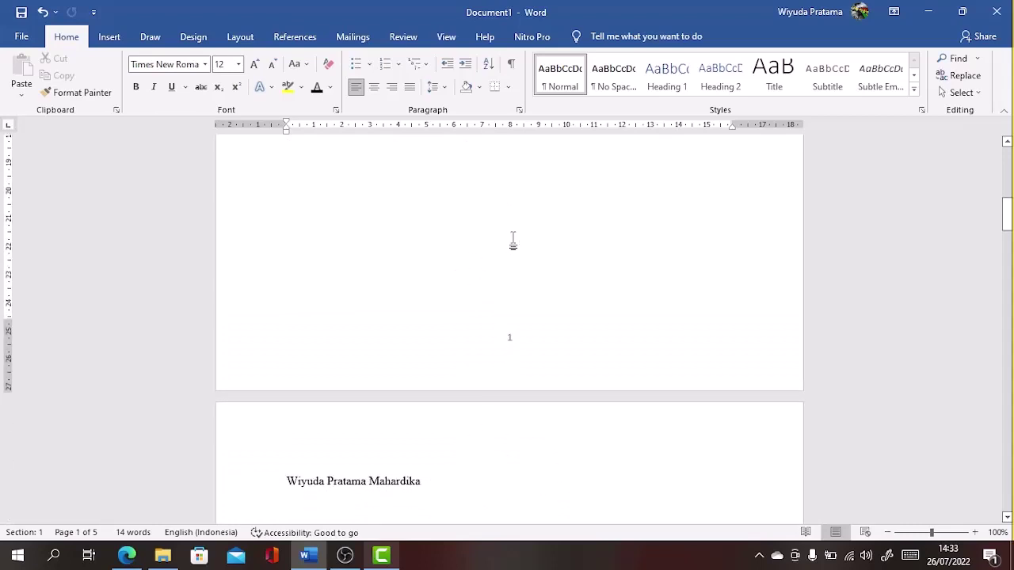
{"action": "scroll", "coordinate": [514, 242], "scroll_direction": "up", "scroll_amount": 5}
{"action": "scroll", "coordinate": [513, 242], "scroll_direction": "up", "scroll_amount": 12}
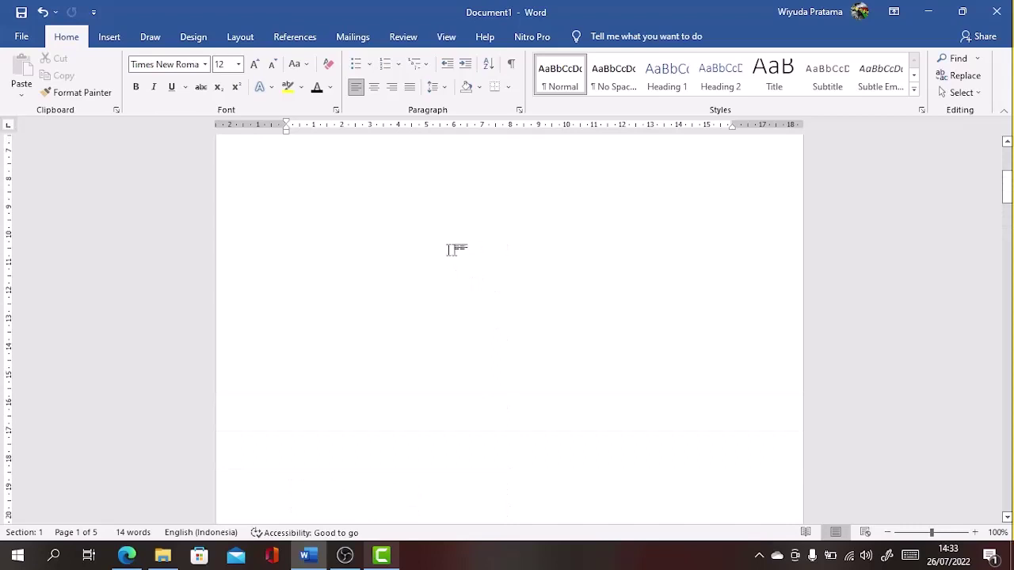
{"action": "scroll", "coordinate": [449, 251], "scroll_direction": "up", "scroll_amount": 2}
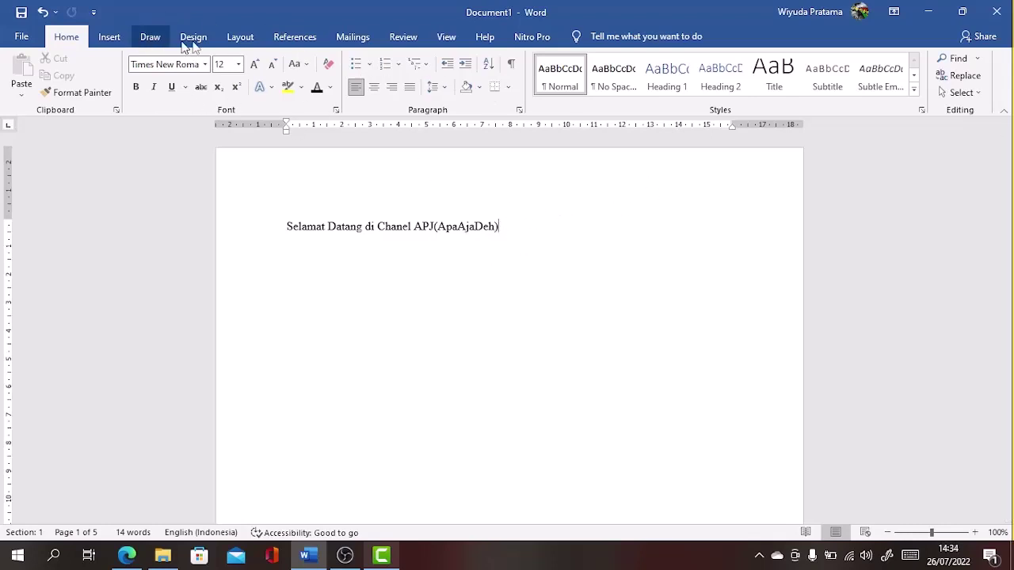
Step: Insert a Next Page section break after page 1 from Layout > Breaks
{"action": "left_click", "coordinate": [241, 37]}
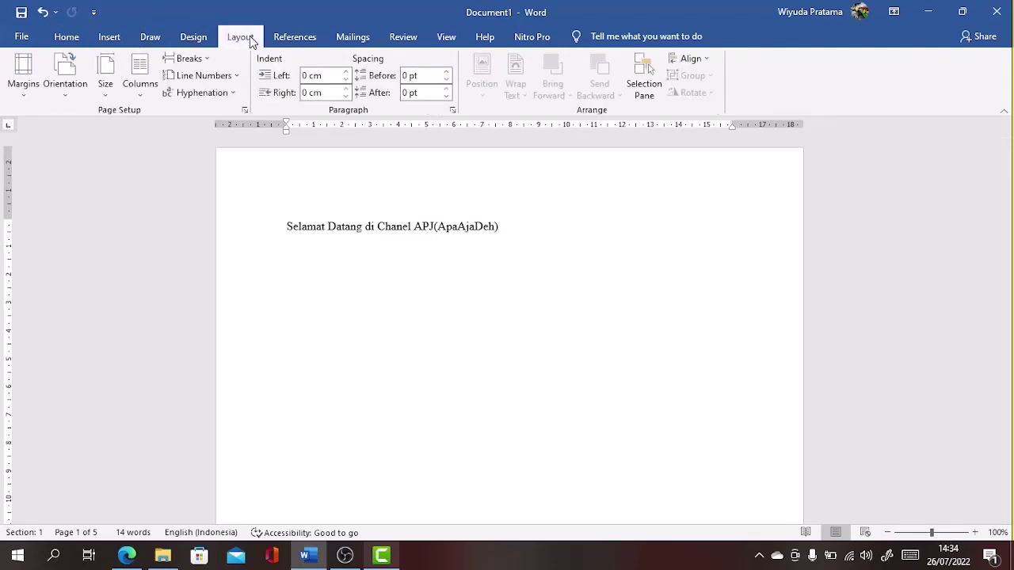
{"action": "left_click", "coordinate": [209, 58]}
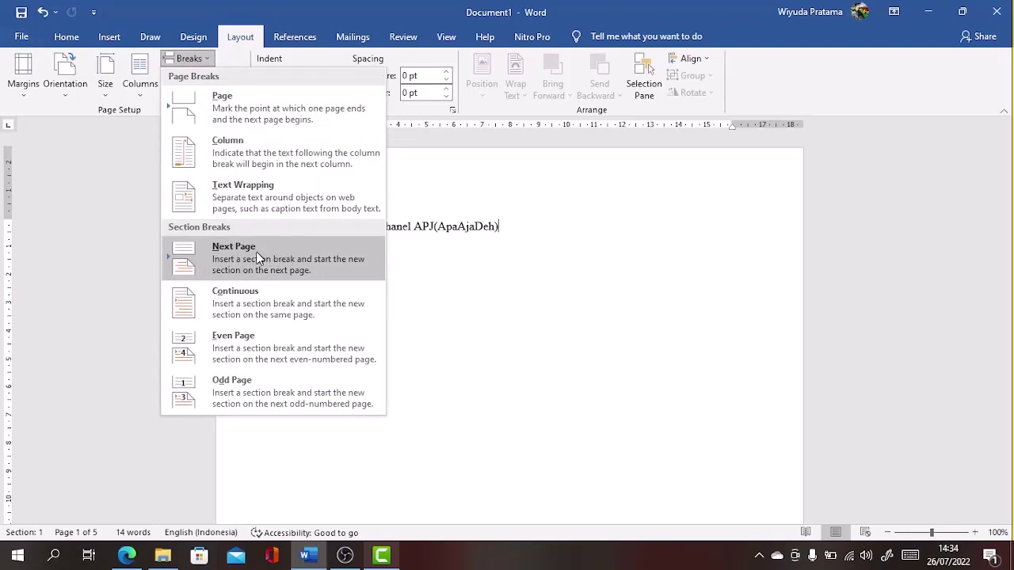
{"action": "left_click", "coordinate": [244, 255]}
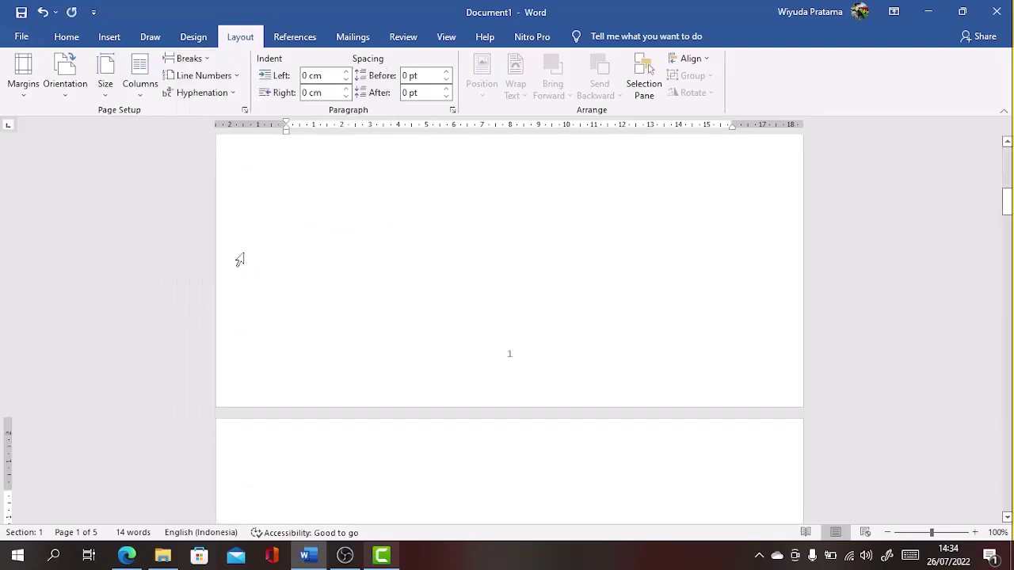
Step: Pull the name line up onto the new page 2, removing the empty line above it
{"action": "scroll", "coordinate": [442, 290], "scroll_direction": "down", "scroll_amount": 3}
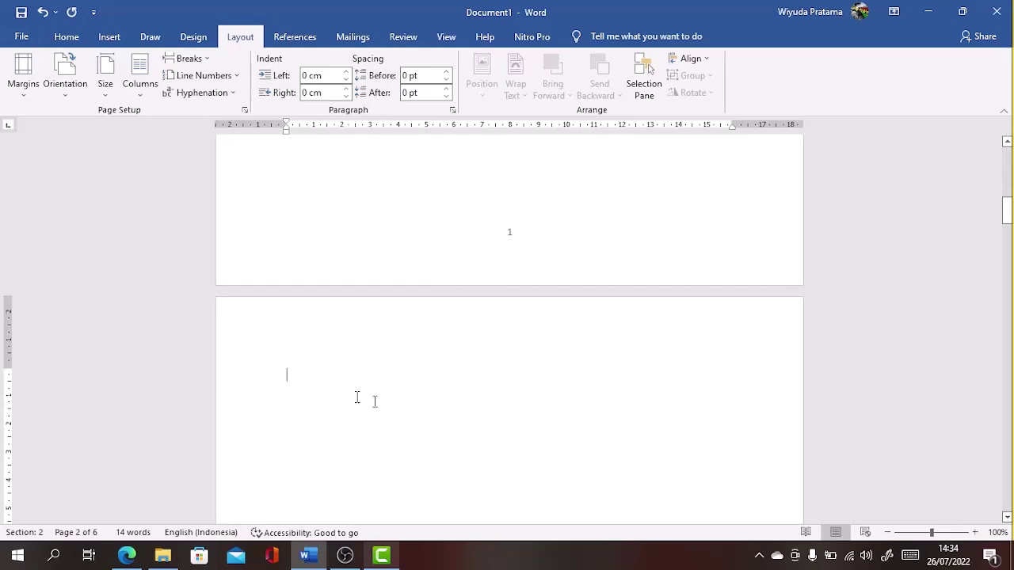
{"action": "scroll", "coordinate": [435, 417], "scroll_direction": "down", "scroll_amount": 4}
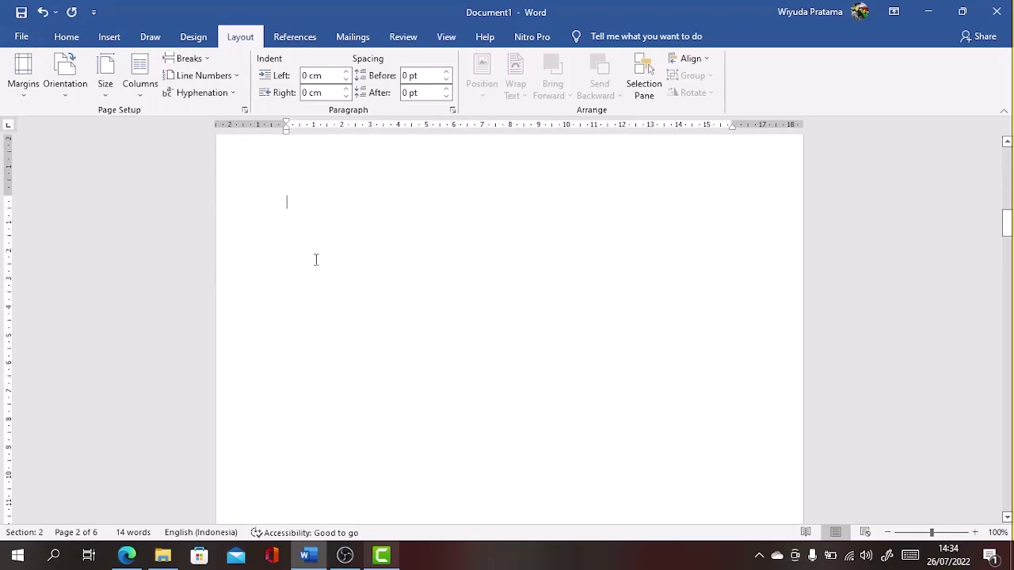
{"action": "scroll", "coordinate": [315, 260], "scroll_direction": "down", "scroll_amount": 18}
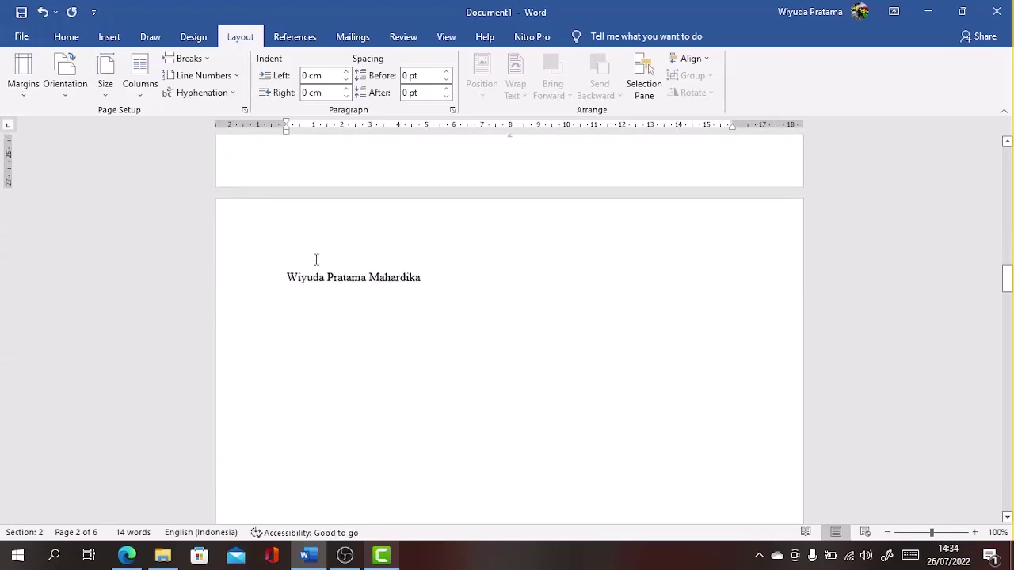
{"action": "scroll", "coordinate": [315, 260], "scroll_direction": "up", "scroll_amount": 8}
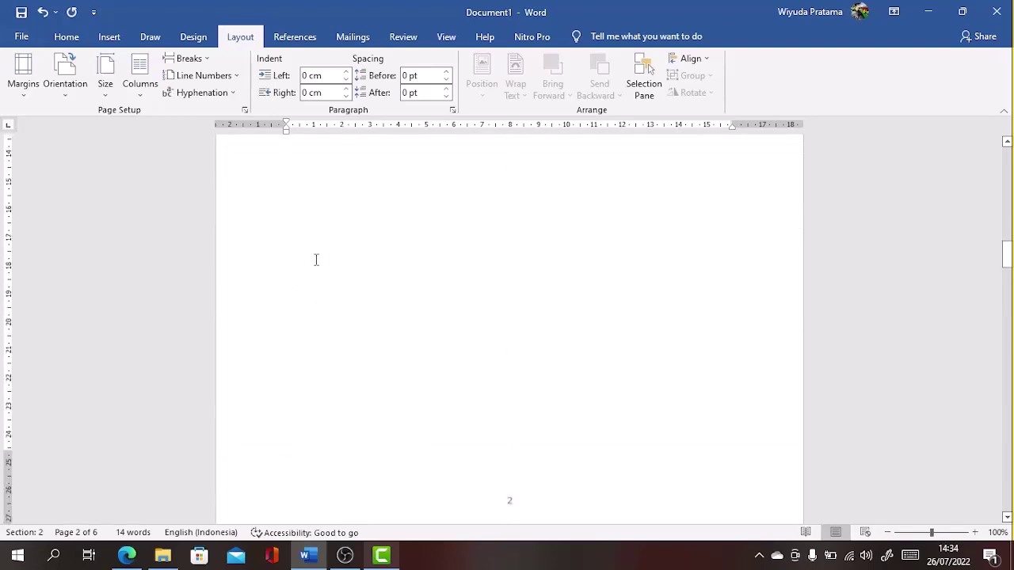
{"action": "scroll", "coordinate": [316, 260], "scroll_direction": "down", "scroll_amount": 7}
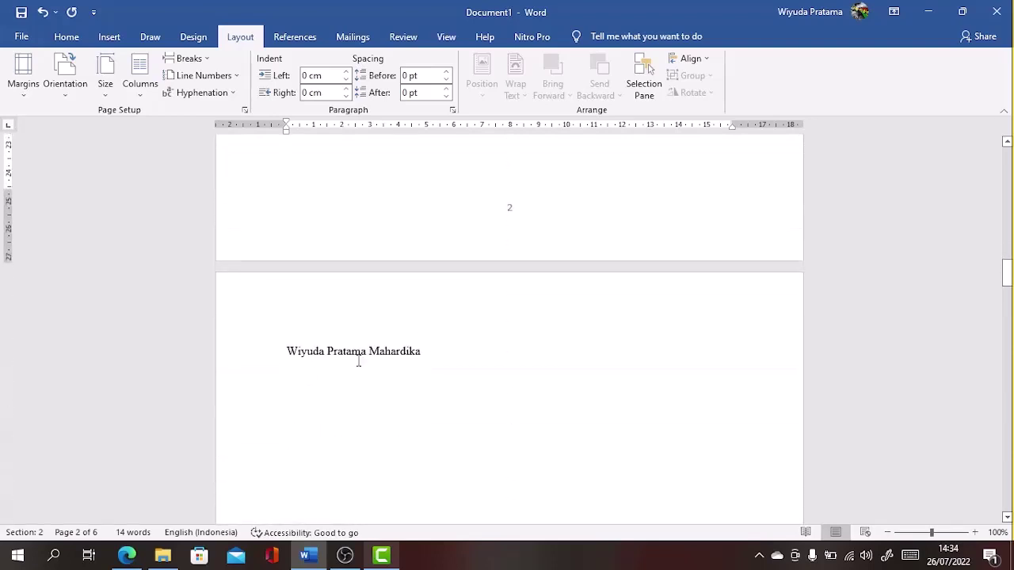
{"action": "scroll", "coordinate": [400, 372], "scroll_direction": "up", "scroll_amount": 20}
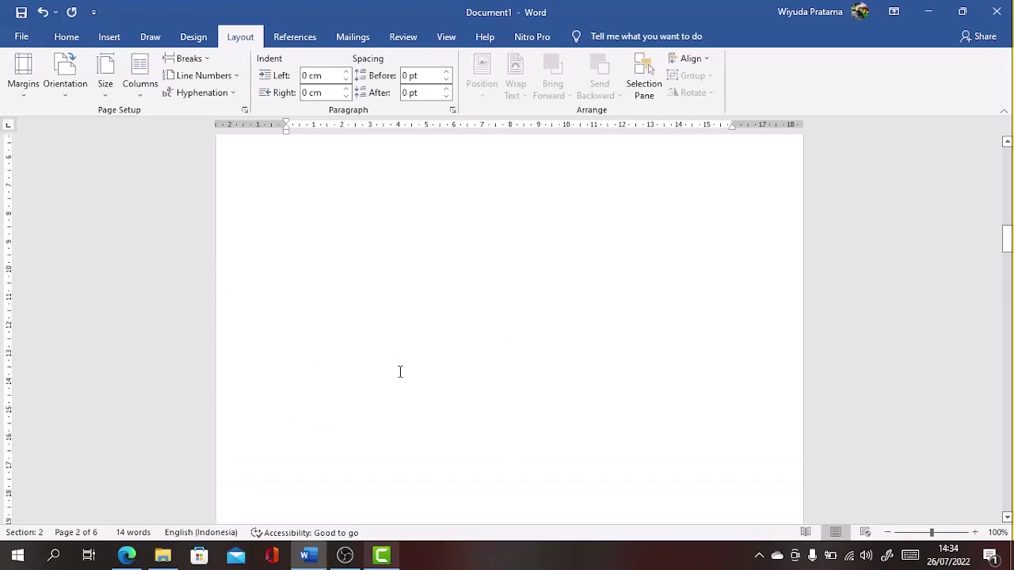
{"action": "left_click", "coordinate": [365, 282]}
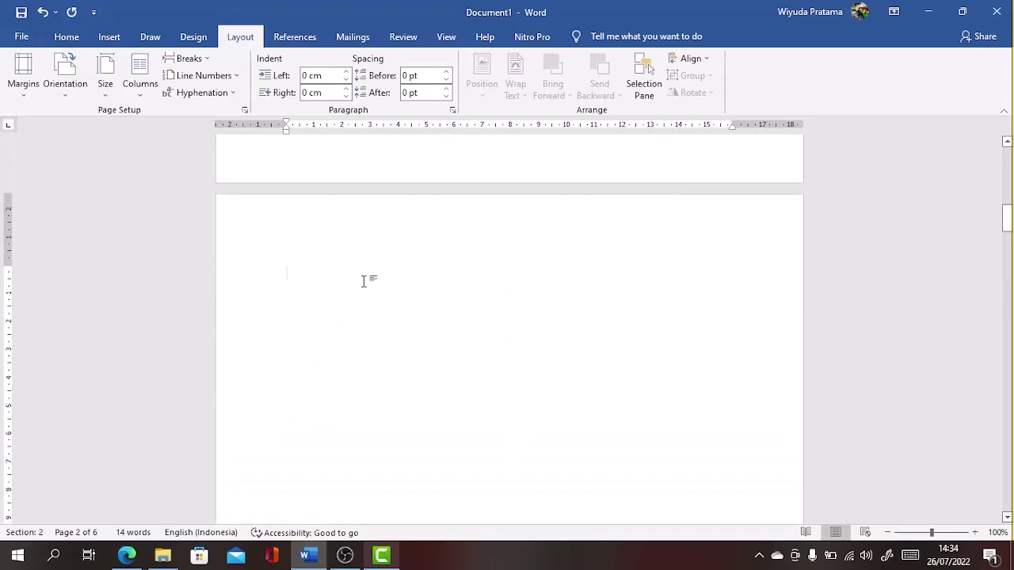
{"action": "type", "text": "Wiyuda Pratama Mahardika"}
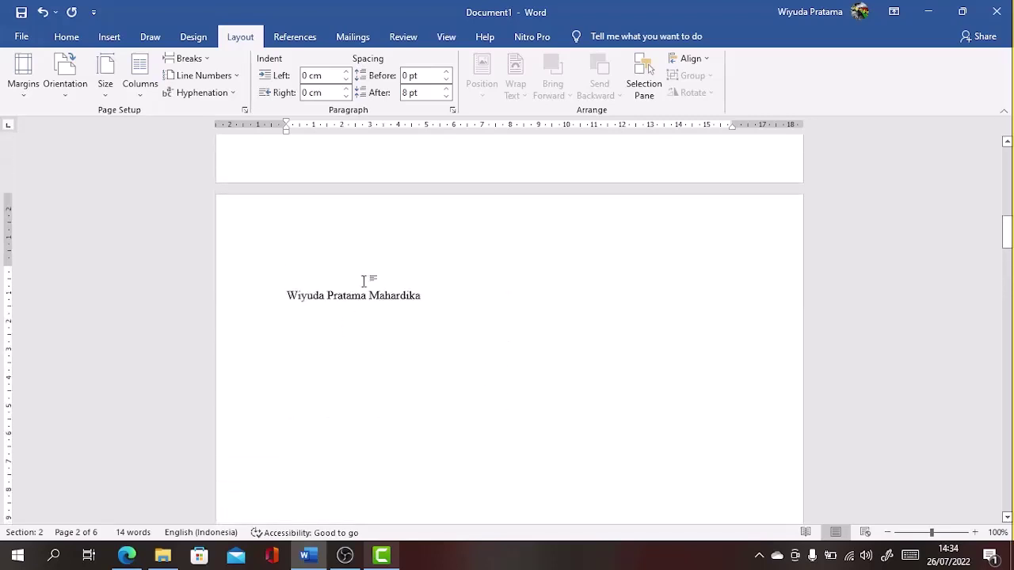
{"action": "key", "text": "Delete"}
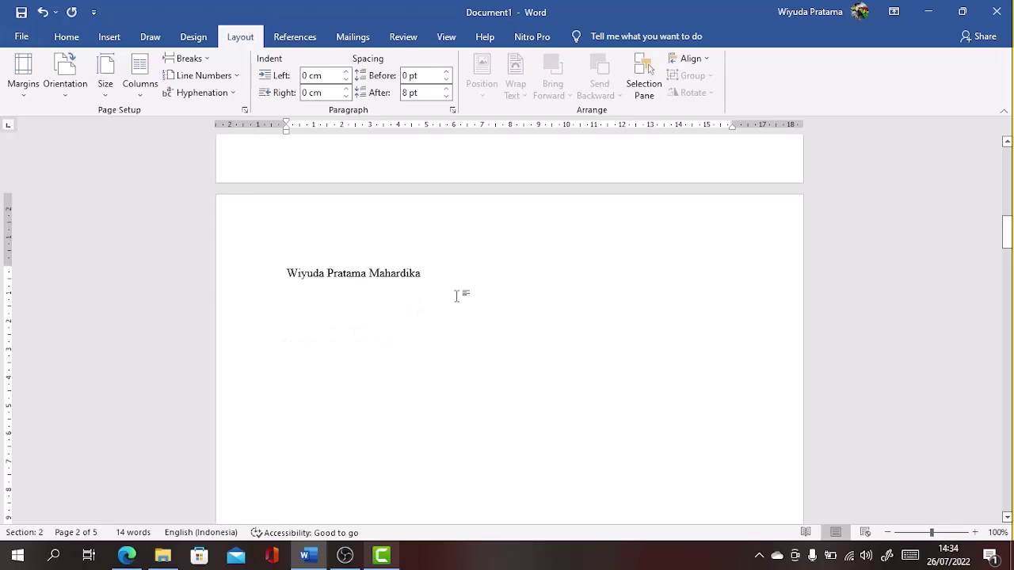
Step: Put the caret on the Medan line on page 3 and show the Layout Breaks list
{"action": "scroll", "coordinate": [446, 285], "scroll_direction": "up", "scroll_amount": 3}
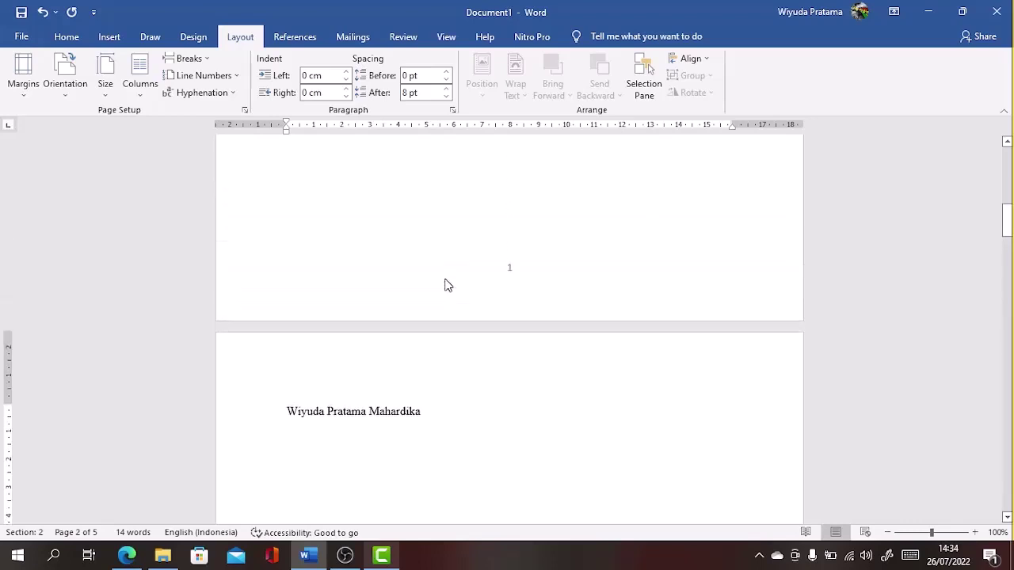
{"action": "scroll", "coordinate": [442, 382], "scroll_direction": "down", "scroll_amount": 7}
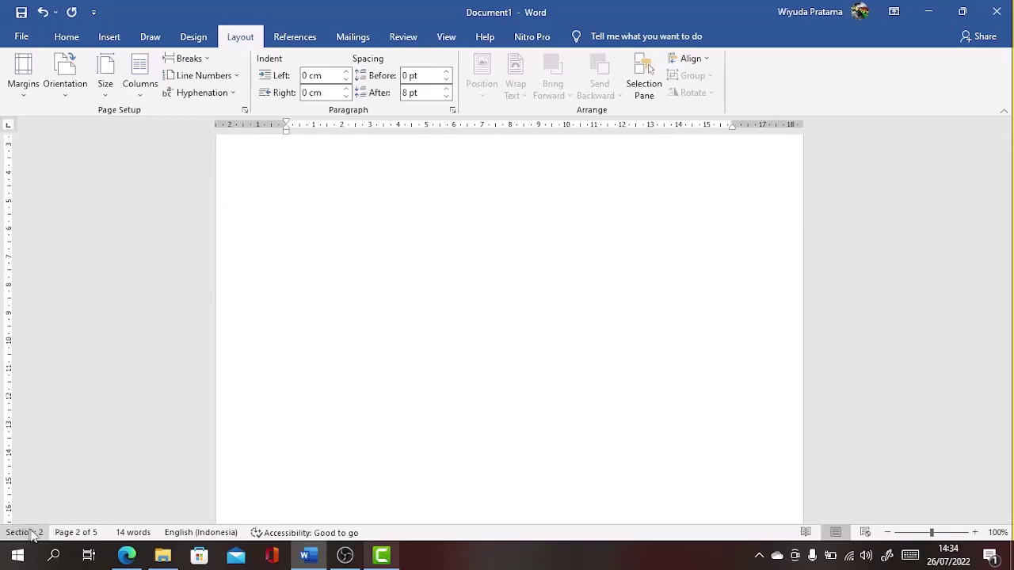
{"action": "scroll", "coordinate": [365, 430], "scroll_direction": "up", "scroll_amount": 3}
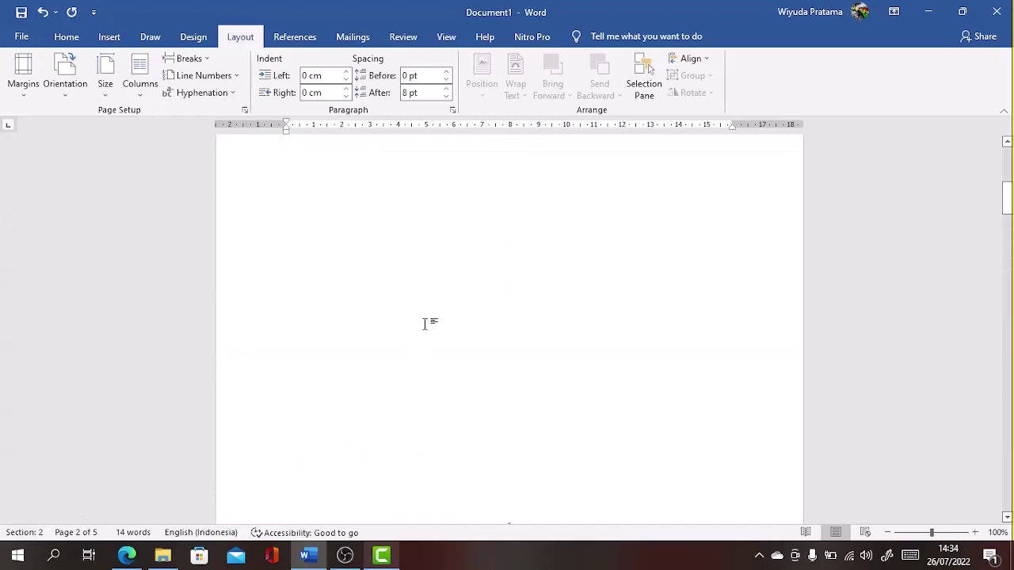
{"action": "key", "text": "ctrl+Home"}
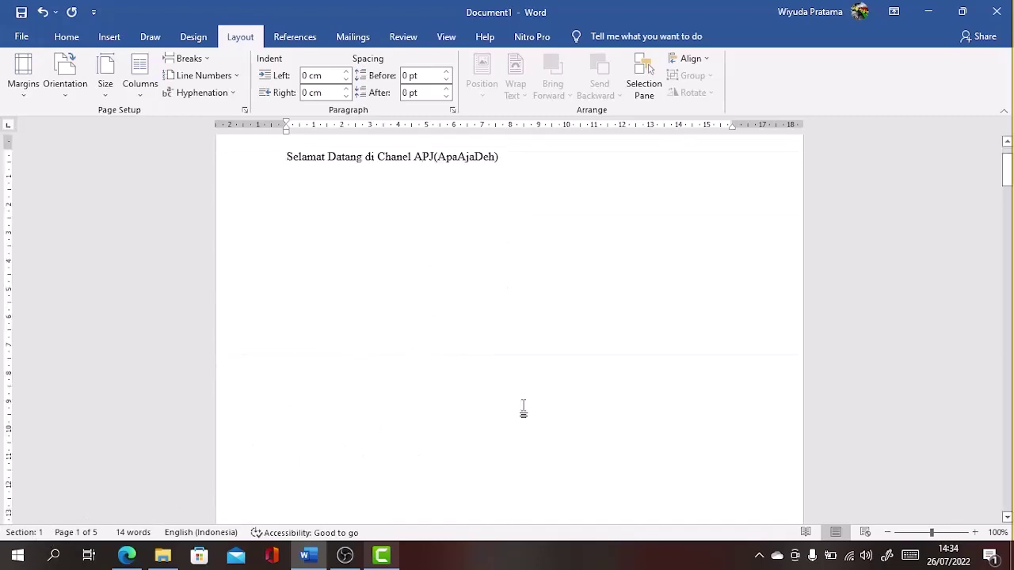
{"action": "scroll", "coordinate": [523, 408], "scroll_direction": "down", "scroll_amount": 12}
{"action": "scroll", "coordinate": [524, 406], "scroll_direction": "down", "scroll_amount": 8}
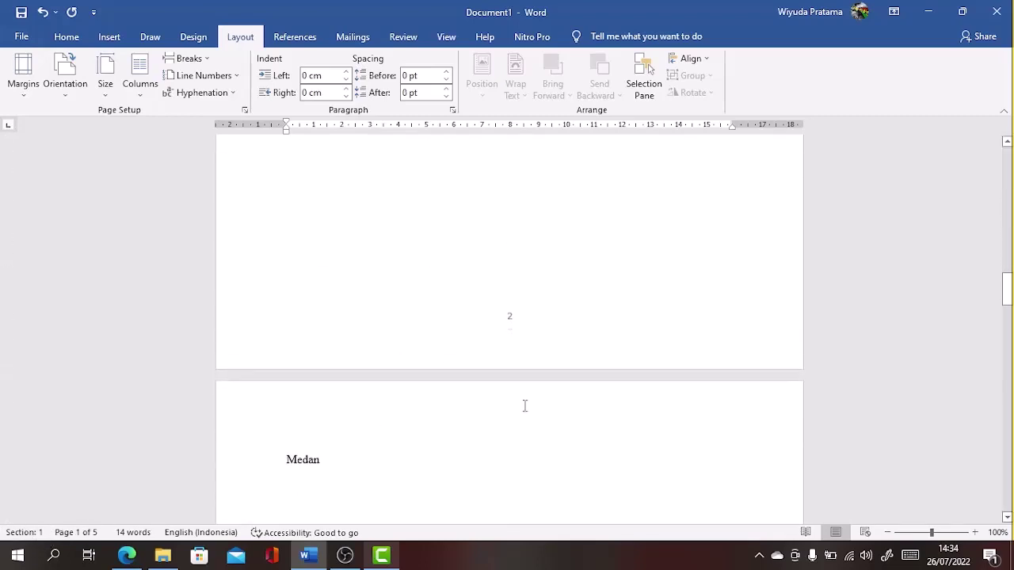
{"action": "left_click", "coordinate": [381, 325]}
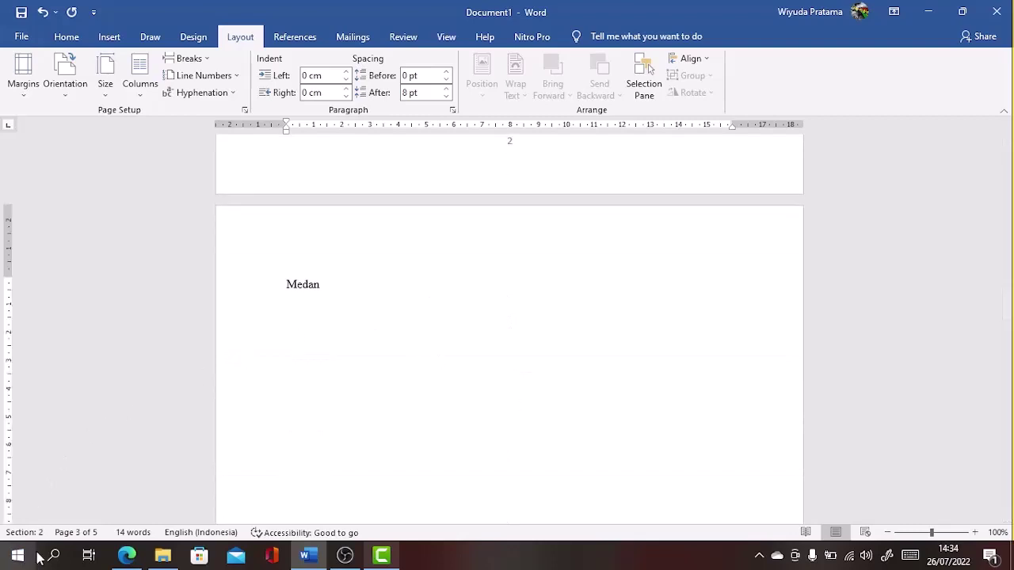
{"action": "scroll", "coordinate": [333, 434], "scroll_direction": "up", "scroll_amount": 6}
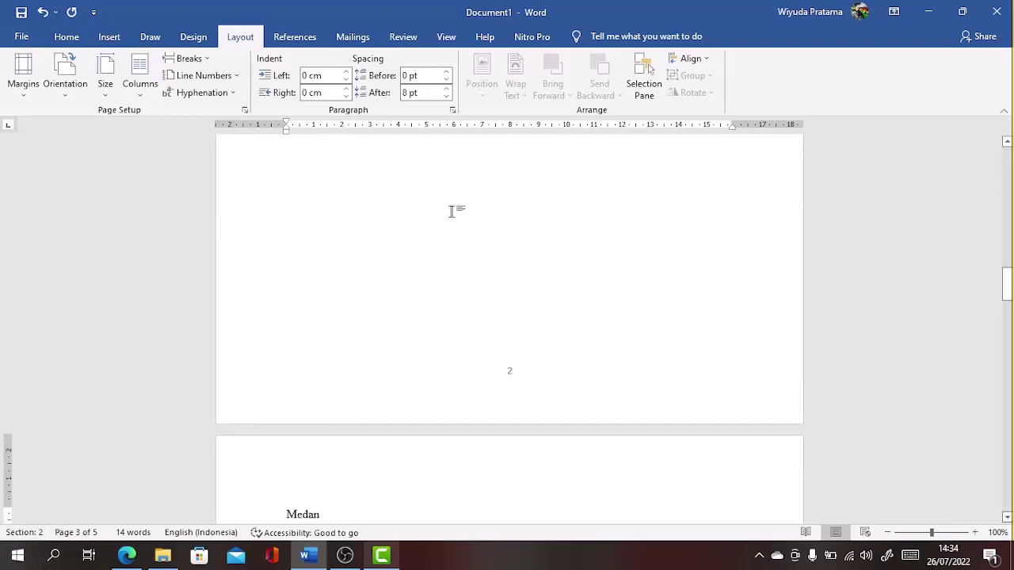
{"action": "scroll", "coordinate": [451, 210], "scroll_direction": "up", "scroll_amount": 4}
{"action": "scroll", "coordinate": [451, 210], "scroll_direction": "down", "scroll_amount": 3}
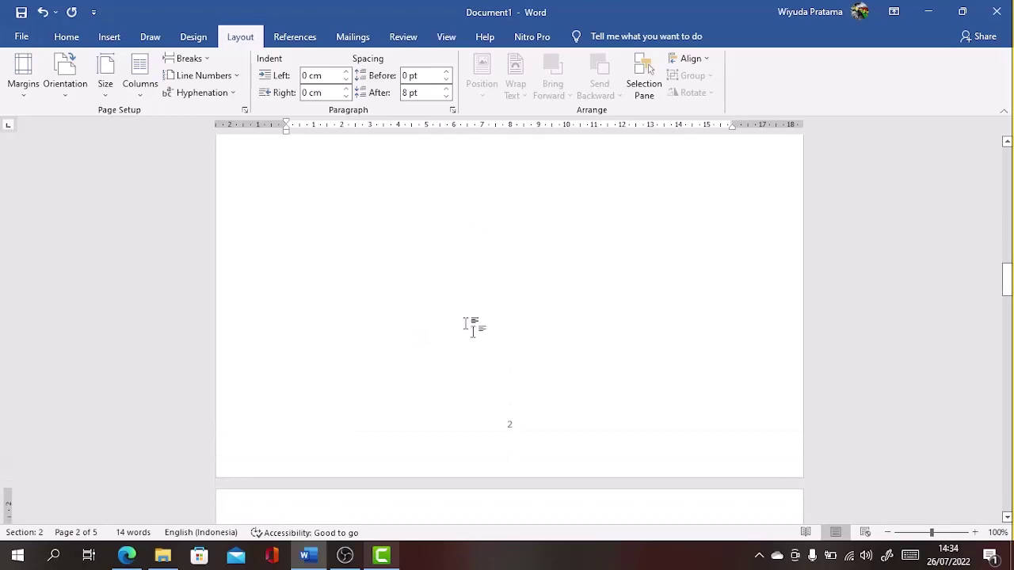
{"action": "scroll", "coordinate": [510, 367], "scroll_direction": "down", "scroll_amount": 3}
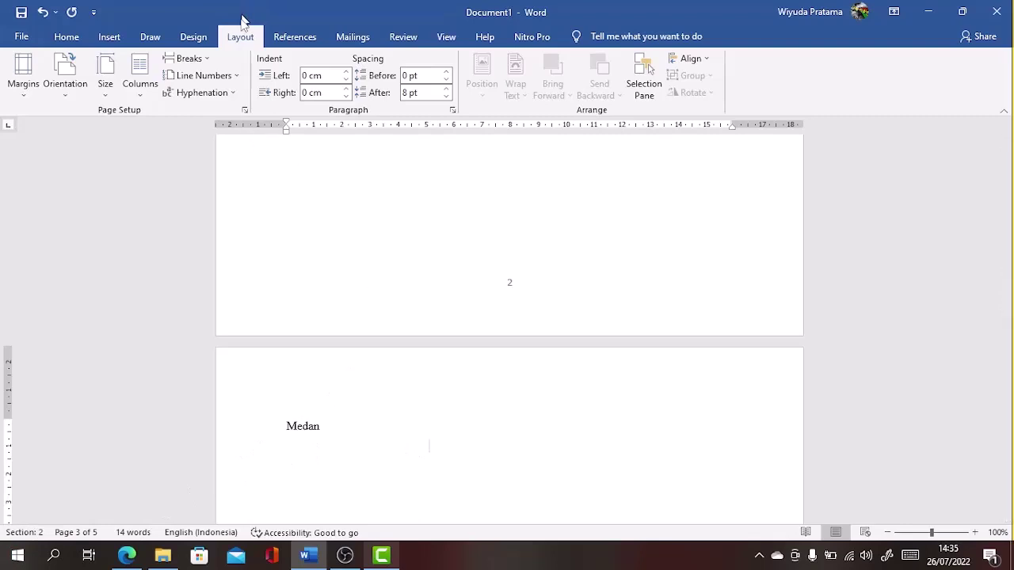
{"action": "left_click", "coordinate": [187, 62]}
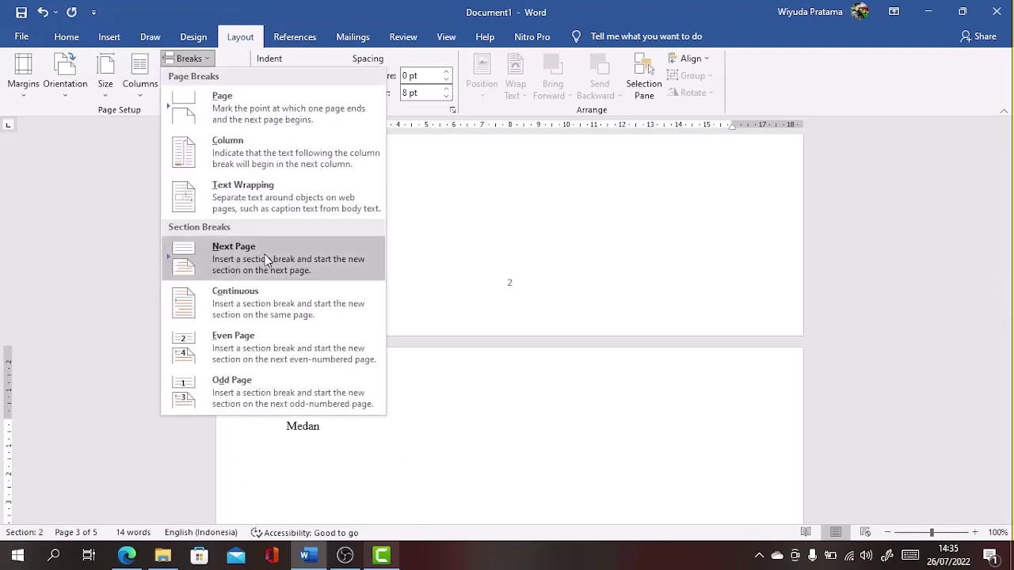
{"action": "left_click", "coordinate": [572, 249]}
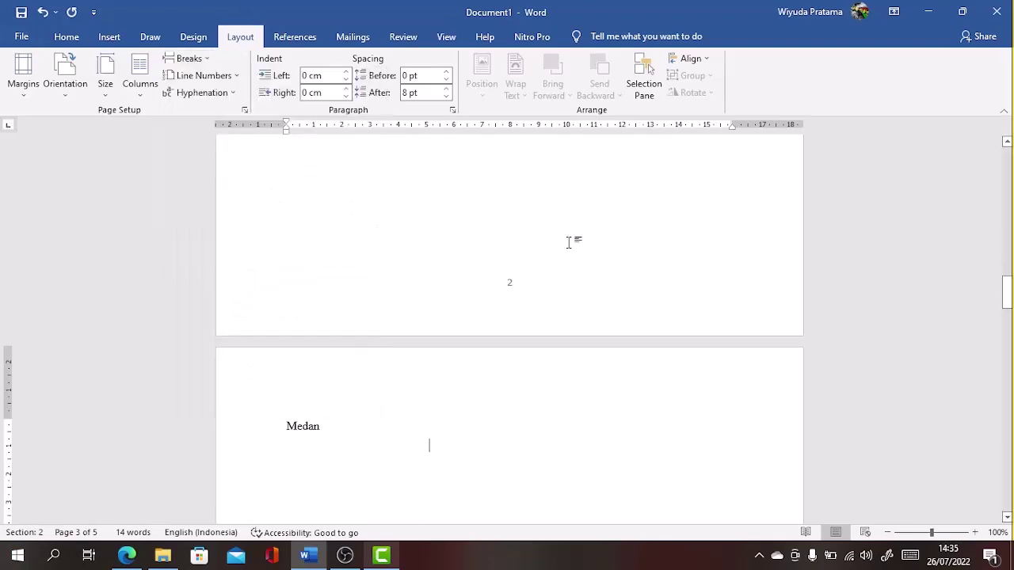
{"action": "scroll", "coordinate": [570, 245], "scroll_direction": "up", "scroll_amount": 15}
{"action": "scroll", "coordinate": [570, 241], "scroll_direction": "down", "scroll_amount": 6}
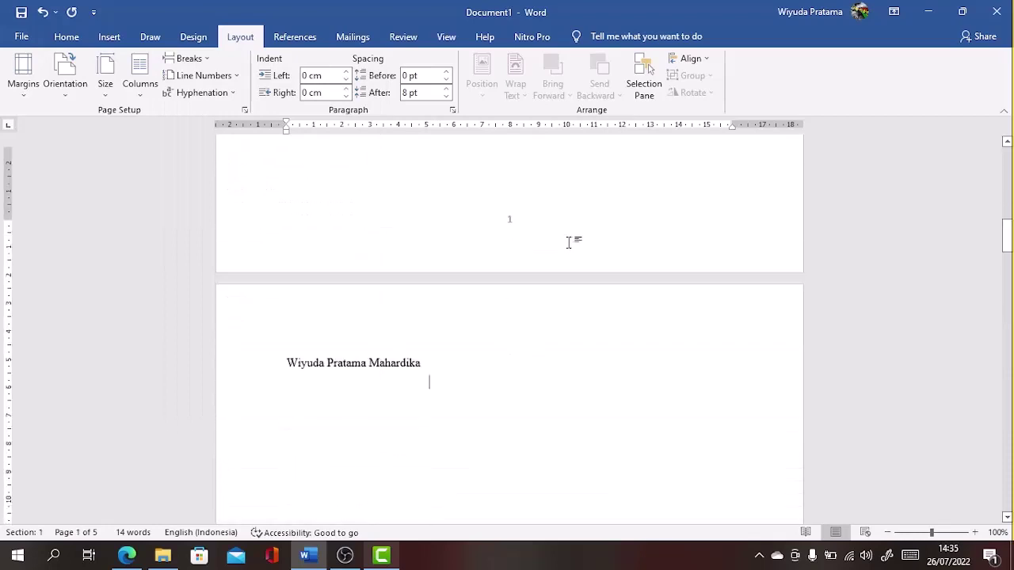
{"action": "scroll", "coordinate": [465, 211], "scroll_direction": "up", "scroll_amount": 4}
{"action": "scroll", "coordinate": [464, 213], "scroll_direction": "up", "scroll_amount": 3}
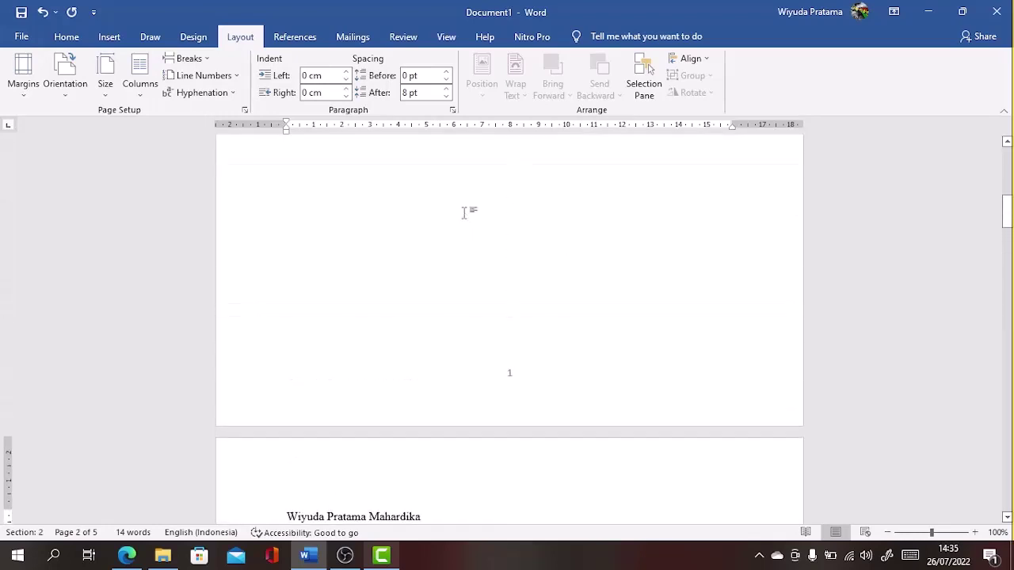
{"action": "scroll", "coordinate": [464, 212], "scroll_direction": "down", "scroll_amount": 8}
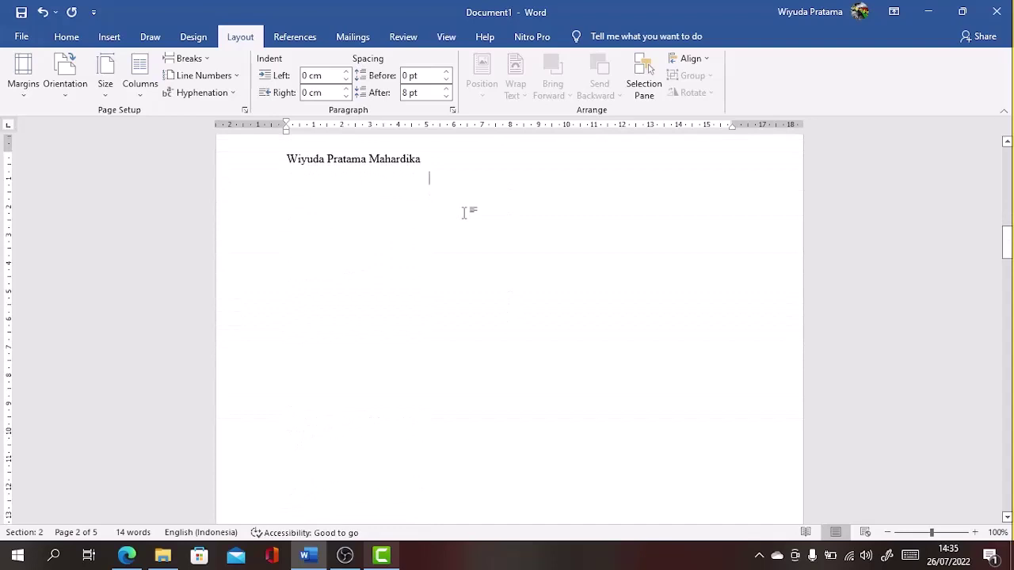
{"action": "scroll", "coordinate": [465, 212], "scroll_direction": "down", "scroll_amount": 5}
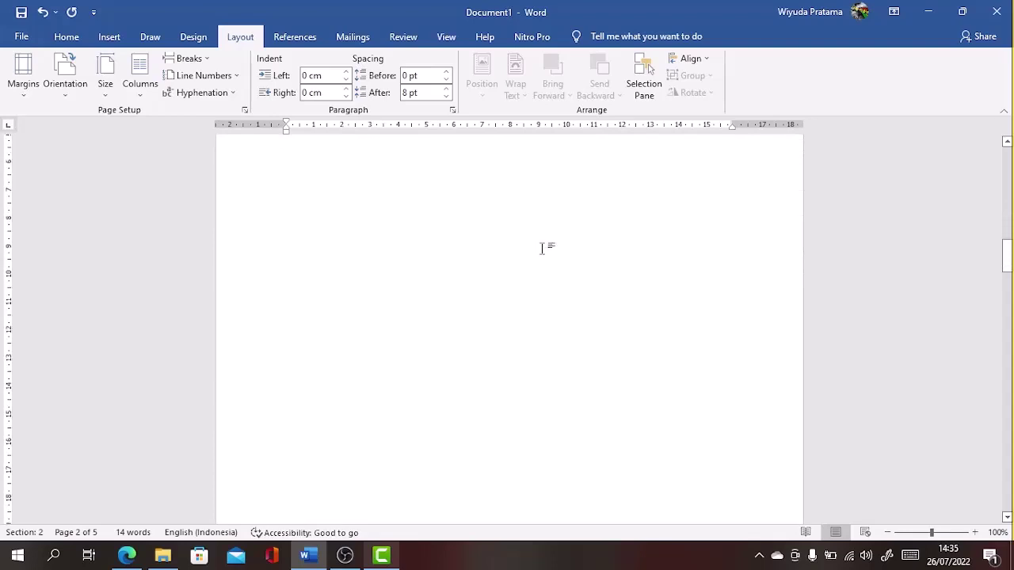
{"action": "scroll", "coordinate": [543, 247], "scroll_direction": "up", "scroll_amount": 5}
{"action": "scroll", "coordinate": [544, 248], "scroll_direction": "up", "scroll_amount": 3}
{"action": "scroll", "coordinate": [543, 249], "scroll_direction": "down", "scroll_amount": 10}
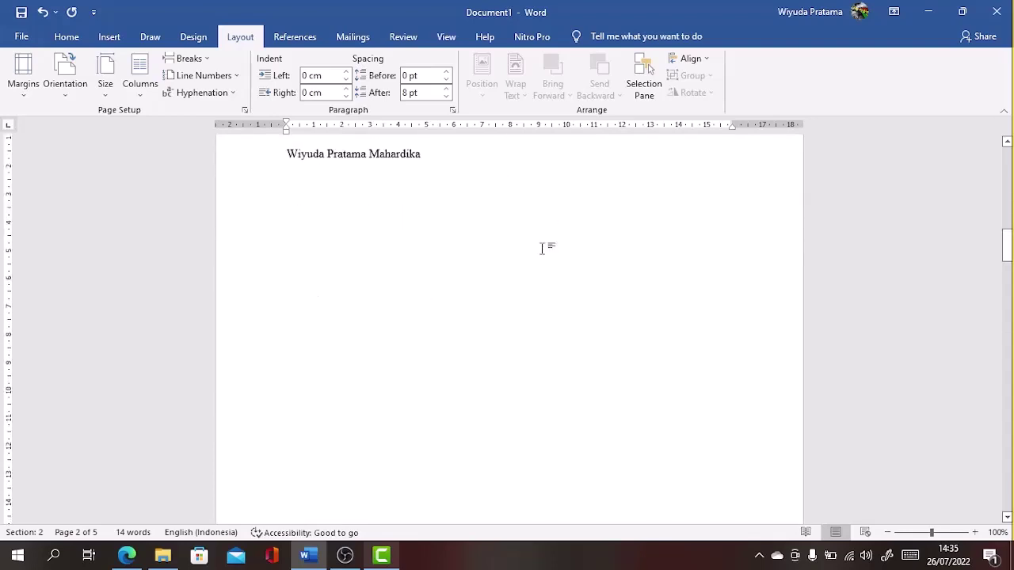
{"action": "scroll", "coordinate": [544, 248], "scroll_direction": "down", "scroll_amount": 4}
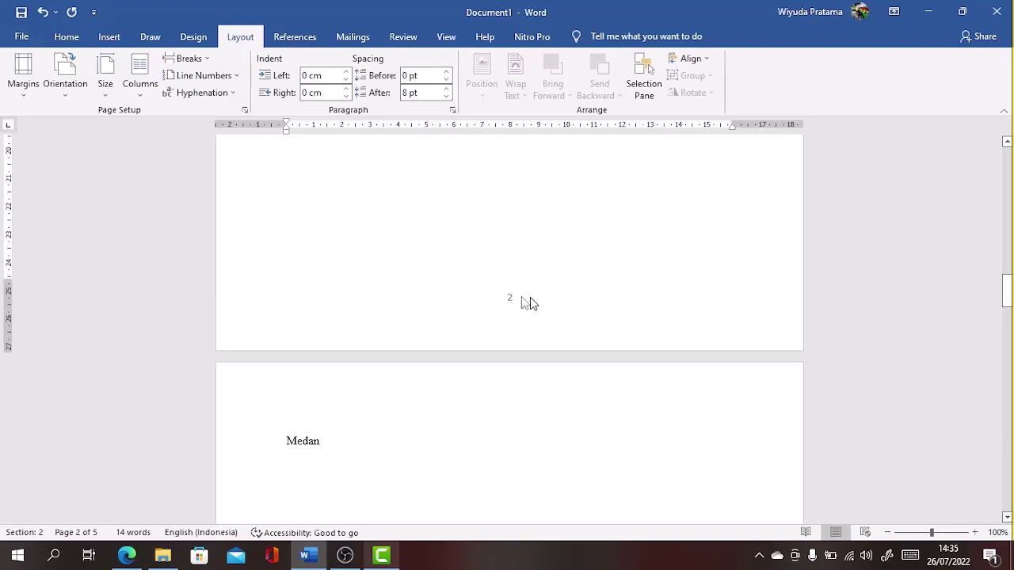
Step: Unlink section 2's footer and header from section 1, then place the cursor in its footer page number
{"action": "double_click", "coordinate": [512, 302]}
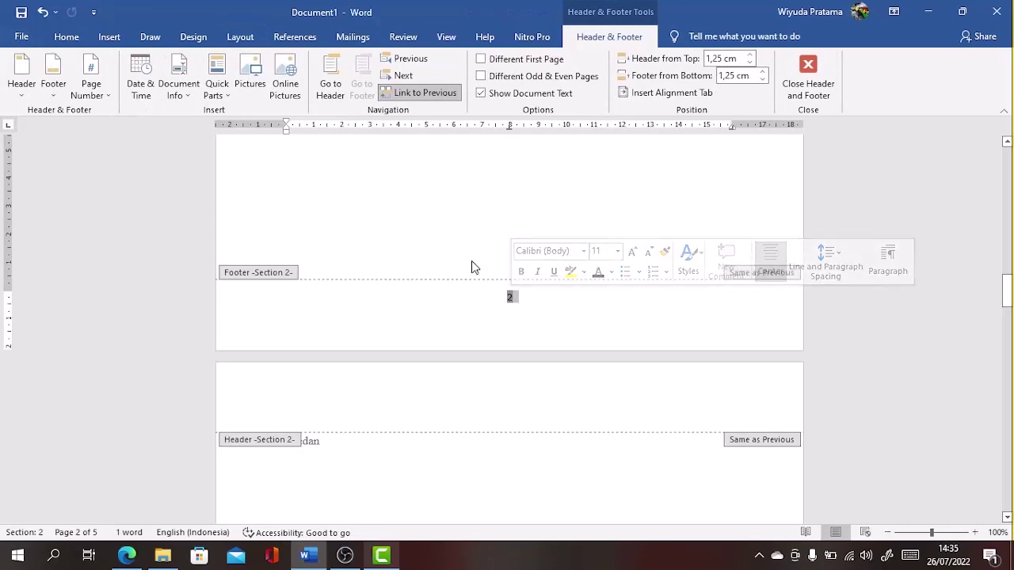
{"action": "left_click", "coordinate": [439, 99]}
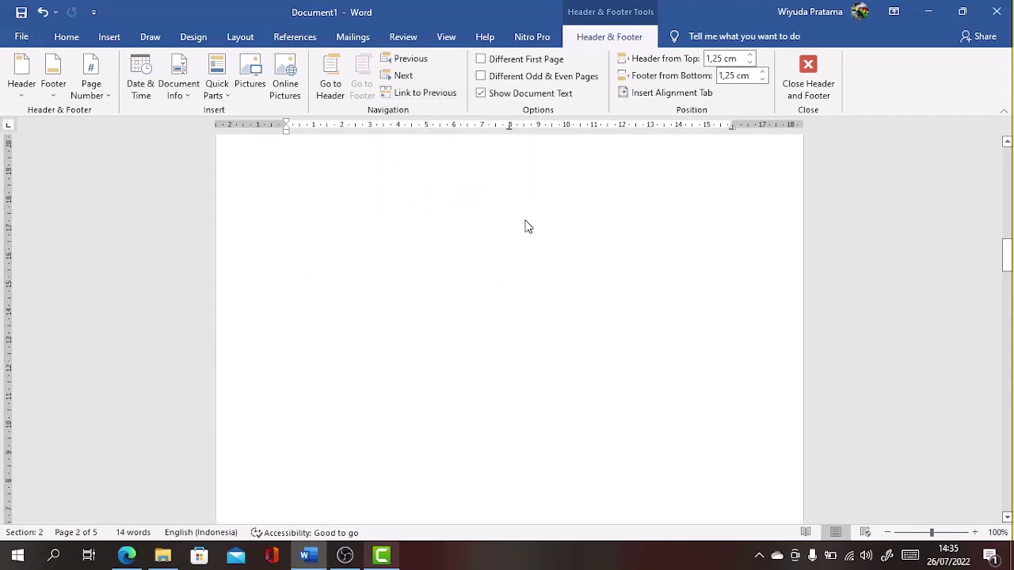
{"action": "scroll", "coordinate": [527, 228], "scroll_direction": "up", "scroll_amount": 2}
{"action": "scroll", "coordinate": [527, 238], "scroll_direction": "up", "scroll_amount": 2}
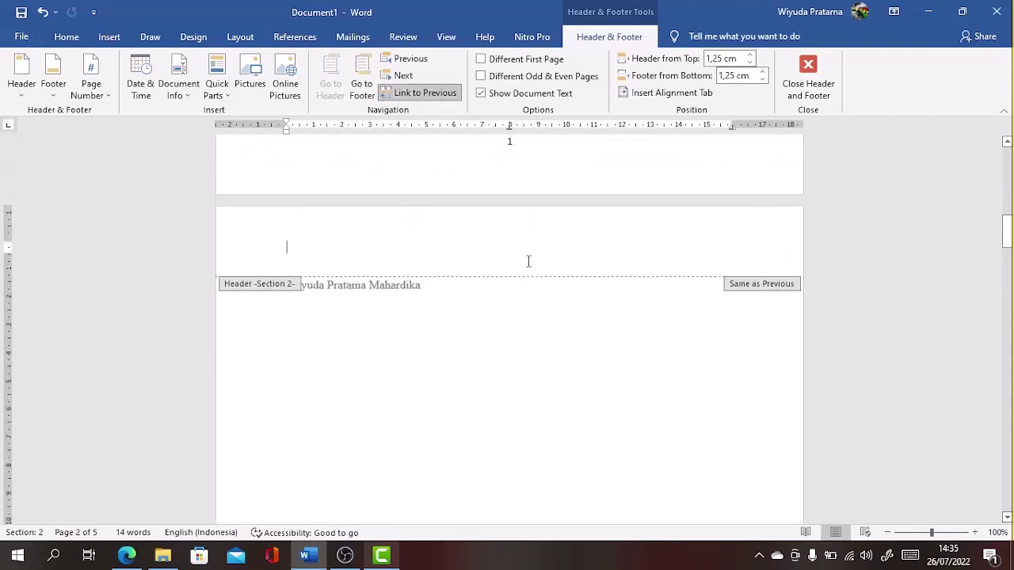
{"action": "left_click", "coordinate": [415, 95]}
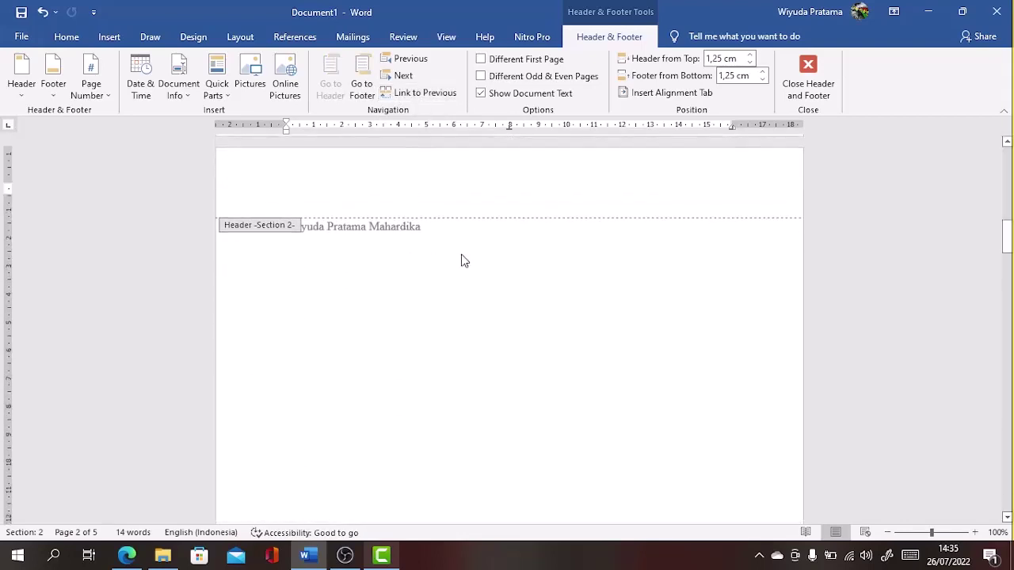
{"action": "scroll", "coordinate": [463, 255], "scroll_direction": "up", "scroll_amount": 2}
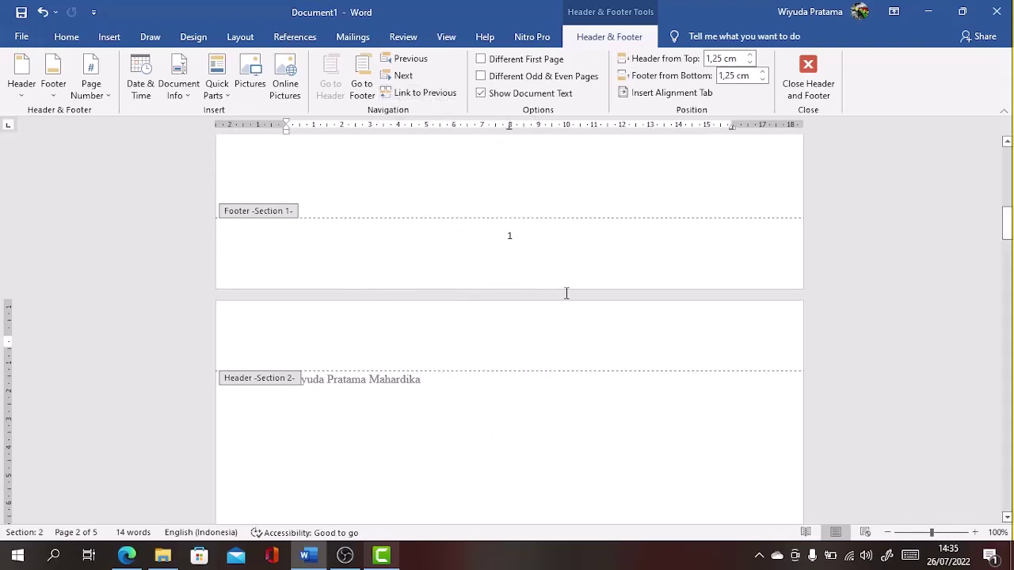
{"action": "scroll", "coordinate": [565, 293], "scroll_direction": "down", "scroll_amount": 5}
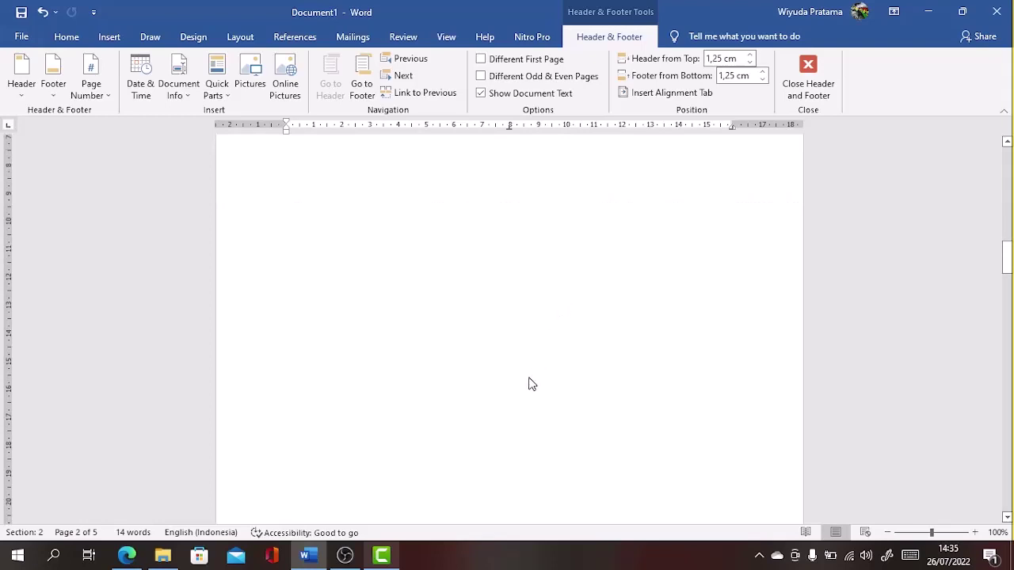
{"action": "scroll", "coordinate": [531, 420], "scroll_direction": "down", "scroll_amount": 6}
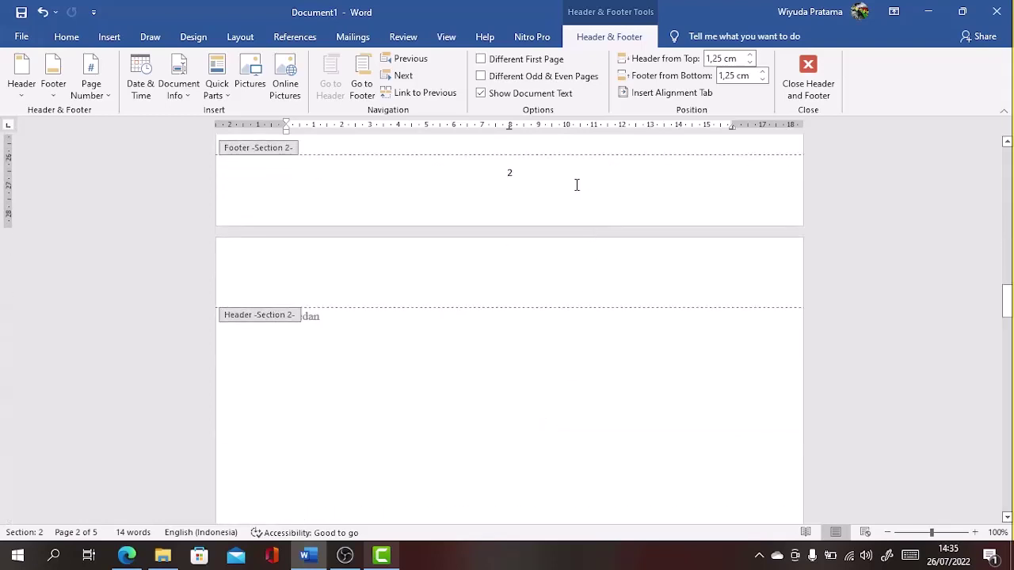
{"action": "left_click", "coordinate": [551, 175]}
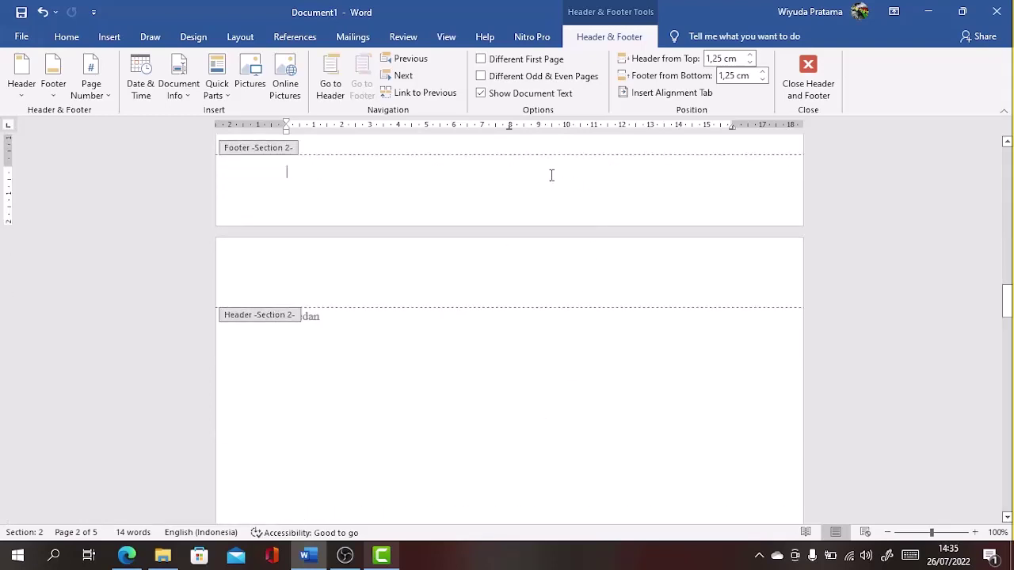
Step: Insert a Plain Number 3 page number at the top right of section 2's header
{"action": "left_click", "coordinate": [99, 88]}
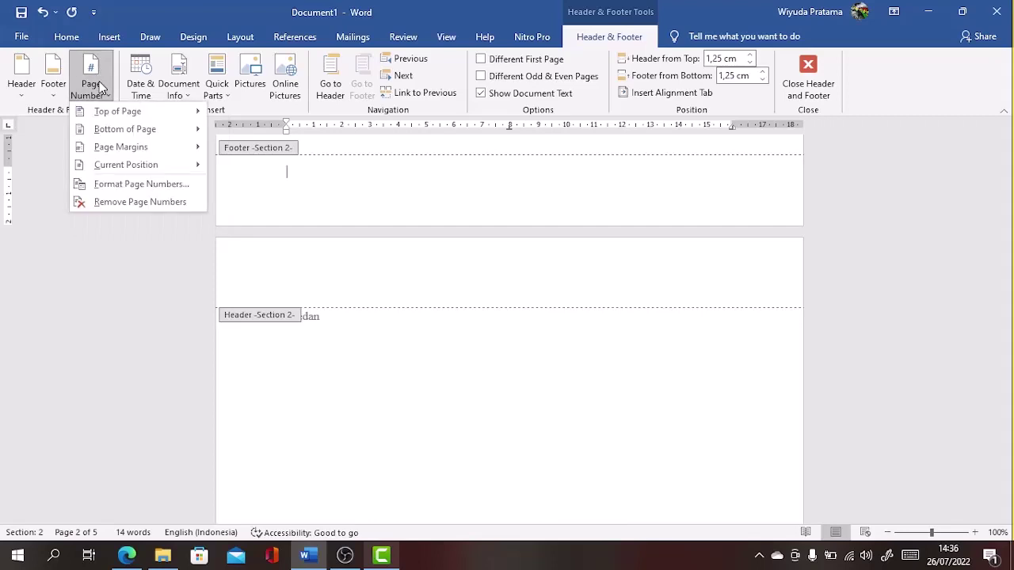
{"action": "mouse_move", "coordinate": [138, 114]}
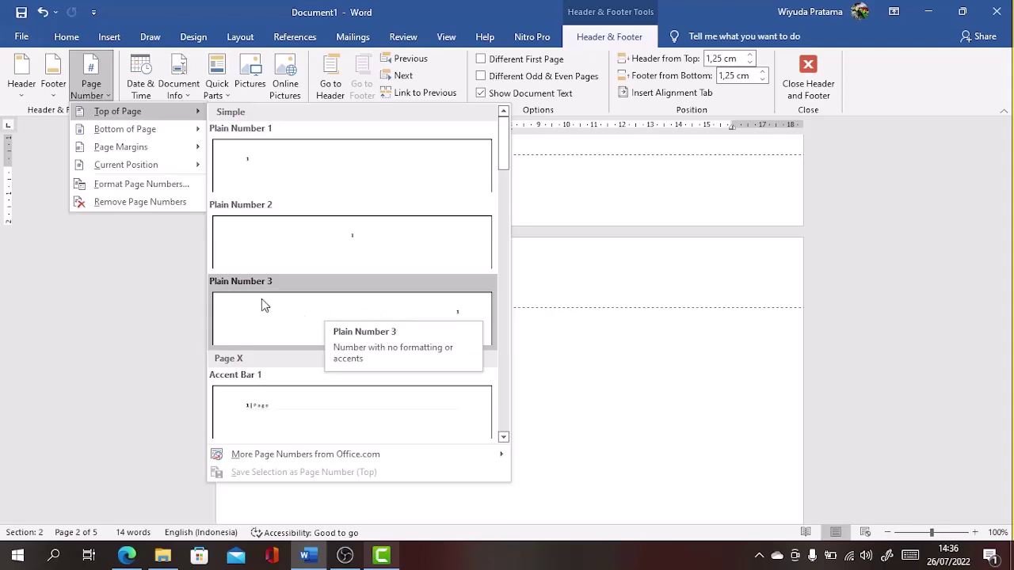
{"action": "left_click", "coordinate": [422, 317]}
{"action": "scroll", "coordinate": [668, 214], "scroll_direction": "up", "scroll_amount": 4}
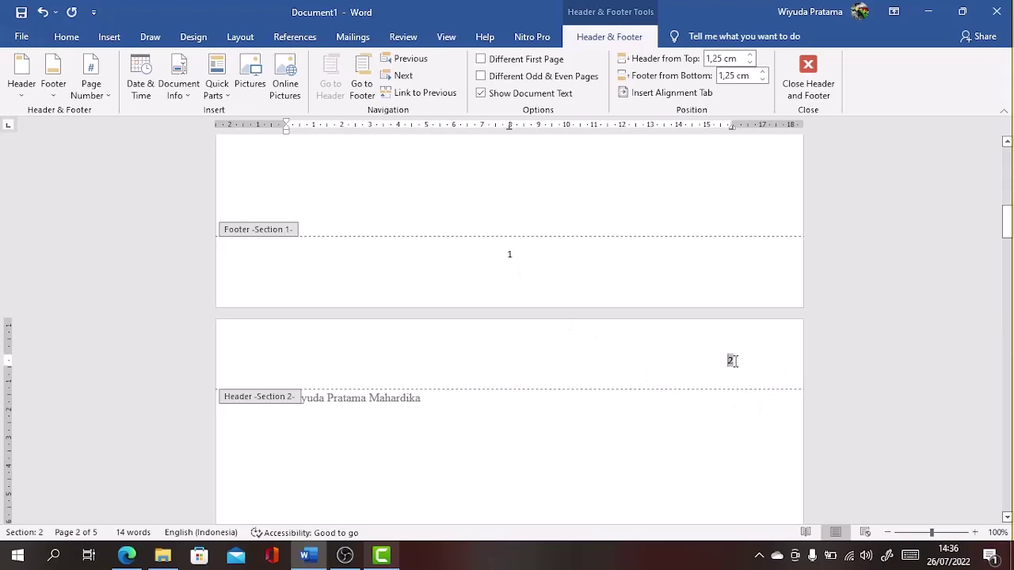
{"action": "scroll", "coordinate": [734, 364], "scroll_direction": "down", "scroll_amount": 20}
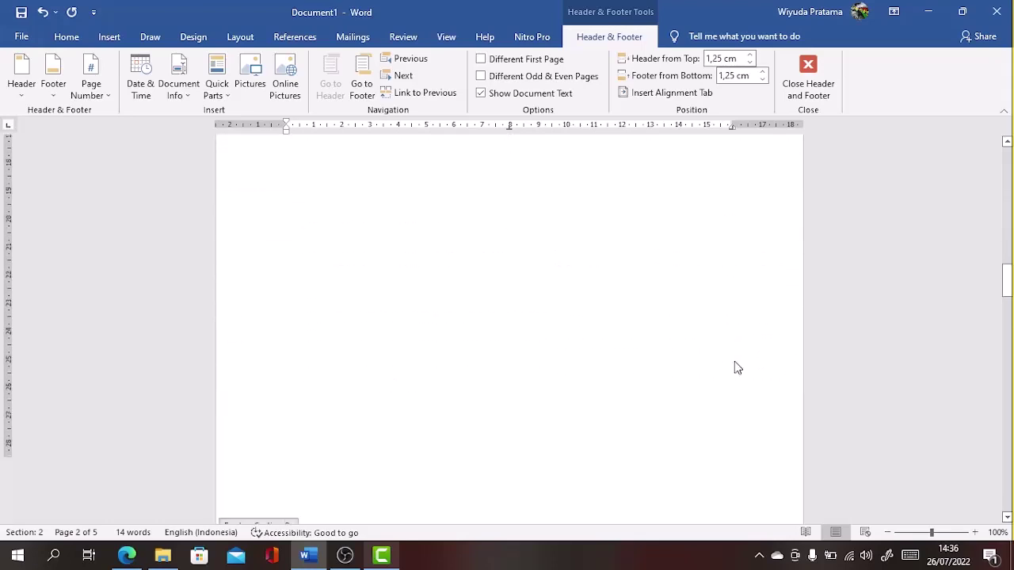
{"action": "scroll", "coordinate": [737, 368], "scroll_direction": "down", "scroll_amount": 6}
{"action": "scroll", "coordinate": [727, 223], "scroll_direction": "up", "scroll_amount": 4}
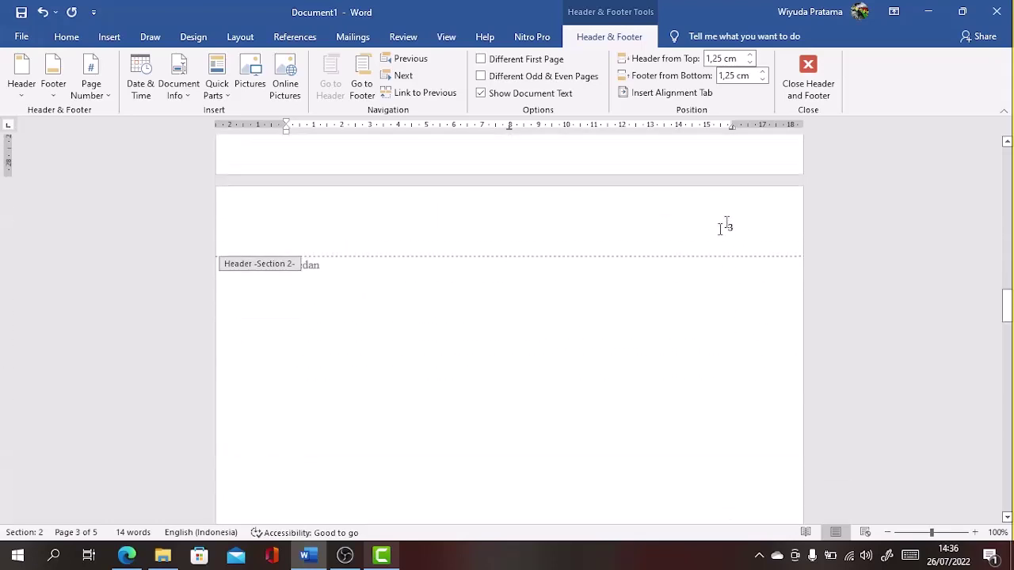
{"action": "scroll", "coordinate": [737, 238], "scroll_direction": "down", "scroll_amount": 18}
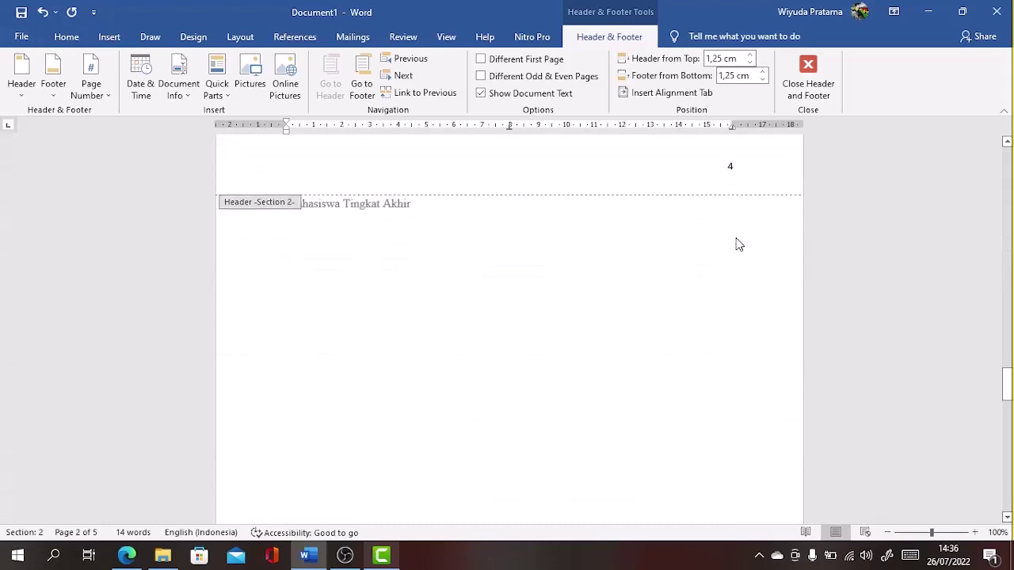
{"action": "scroll", "coordinate": [736, 309], "scroll_direction": "down", "scroll_amount": 15}
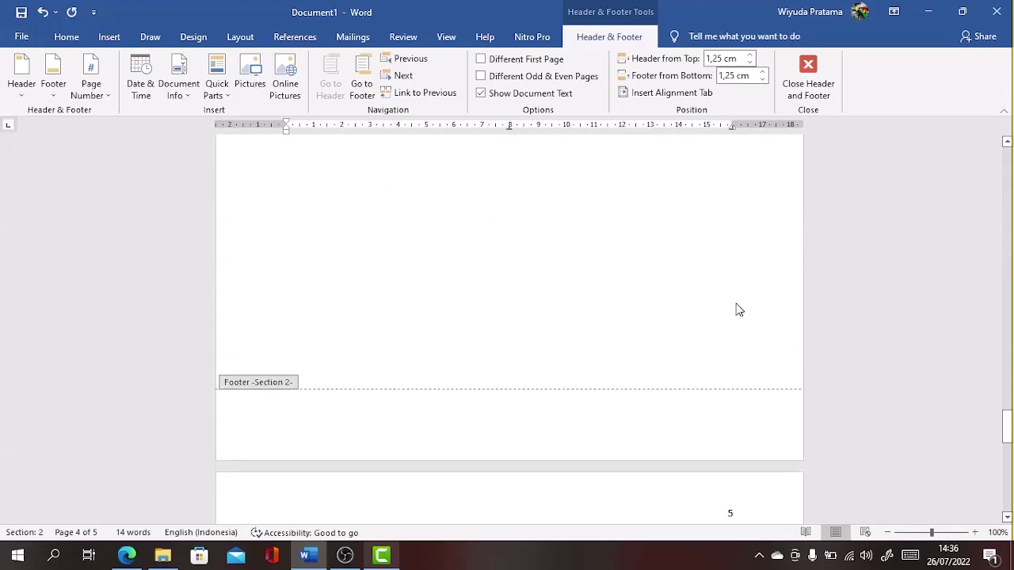
{"action": "scroll", "coordinate": [736, 310], "scroll_direction": "down", "scroll_amount": 4}
{"action": "scroll", "coordinate": [718, 267], "scroll_direction": "up", "scroll_amount": 4}
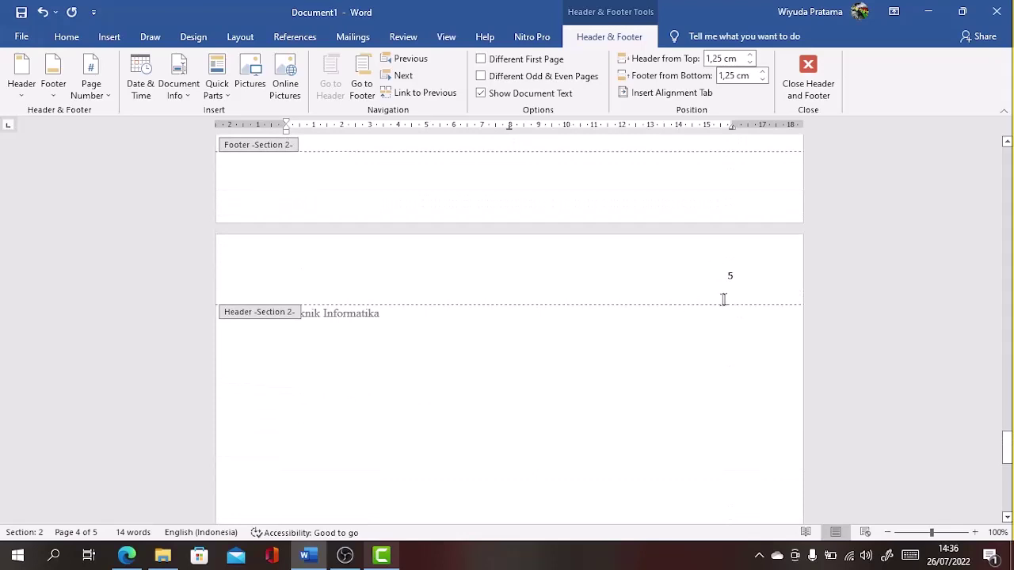
{"action": "scroll", "coordinate": [724, 296], "scroll_direction": "up", "scroll_amount": 1}
{"action": "scroll", "coordinate": [728, 305], "scroll_direction": "down", "scroll_amount": 4}
{"action": "scroll", "coordinate": [728, 305], "scroll_direction": "up", "scroll_amount": 15}
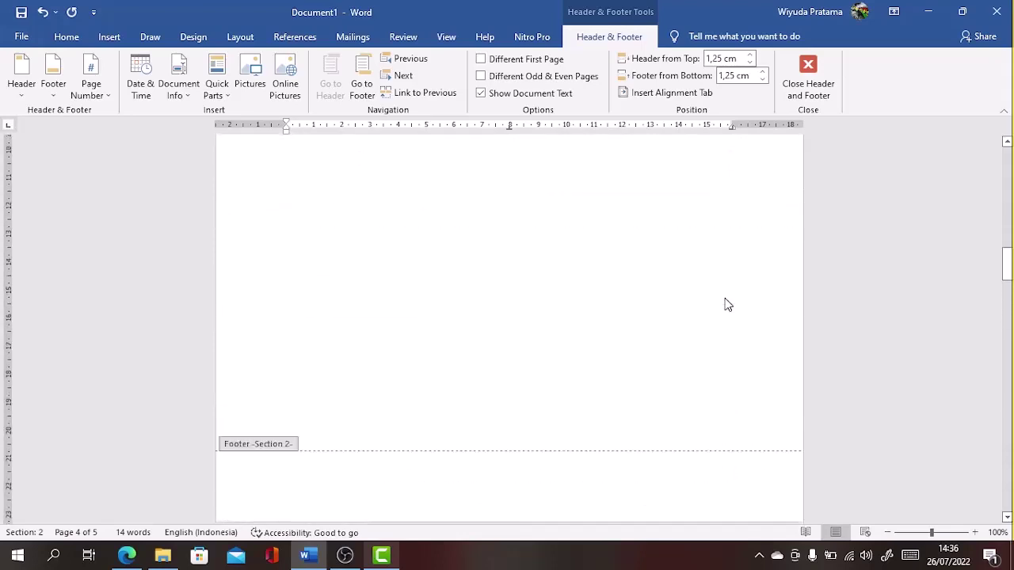
{"action": "scroll", "coordinate": [728, 305], "scroll_direction": "up", "scroll_amount": 5}
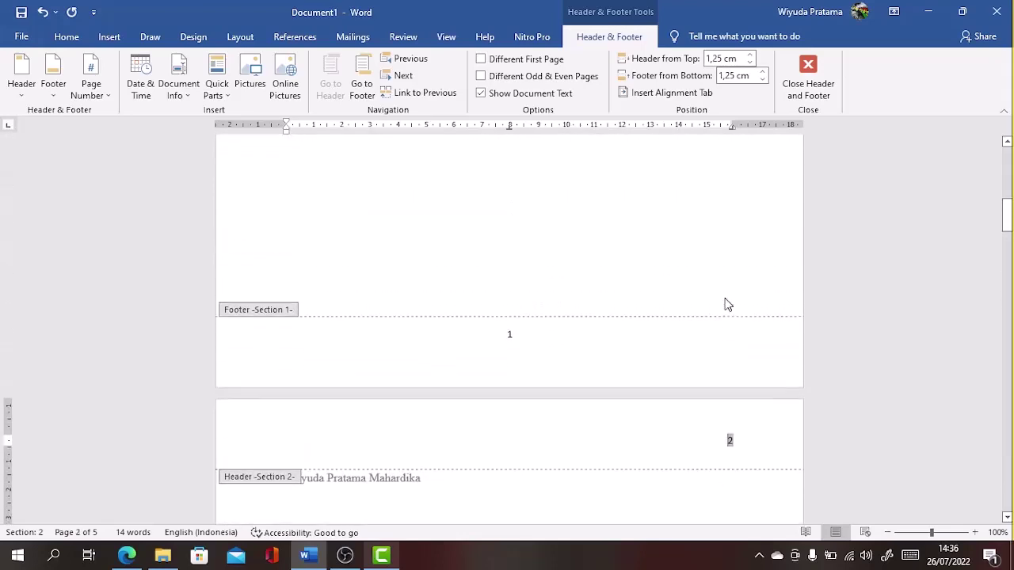
{"action": "left_click", "coordinate": [560, 346]}
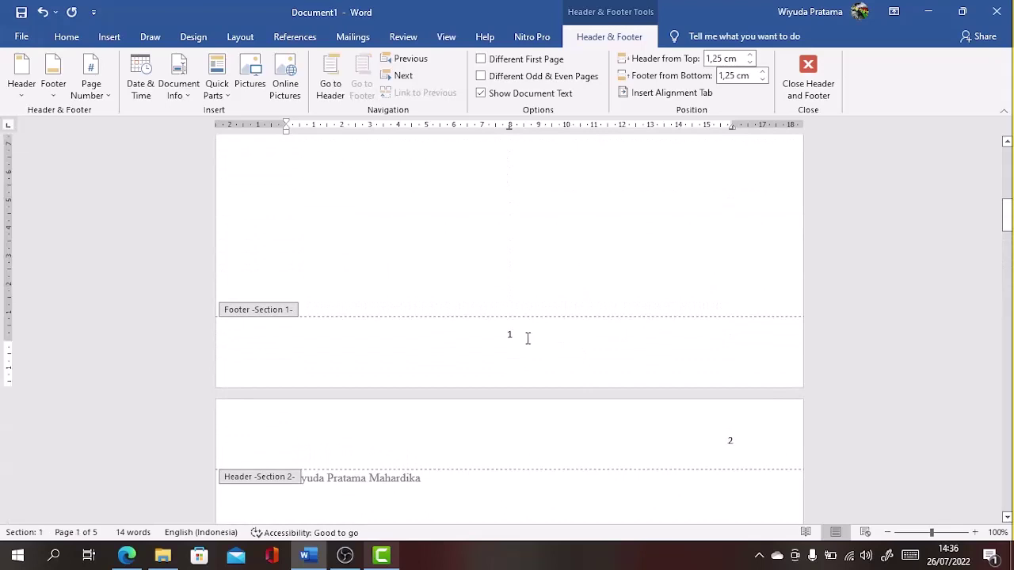
{"action": "double_click", "coordinate": [509, 334]}
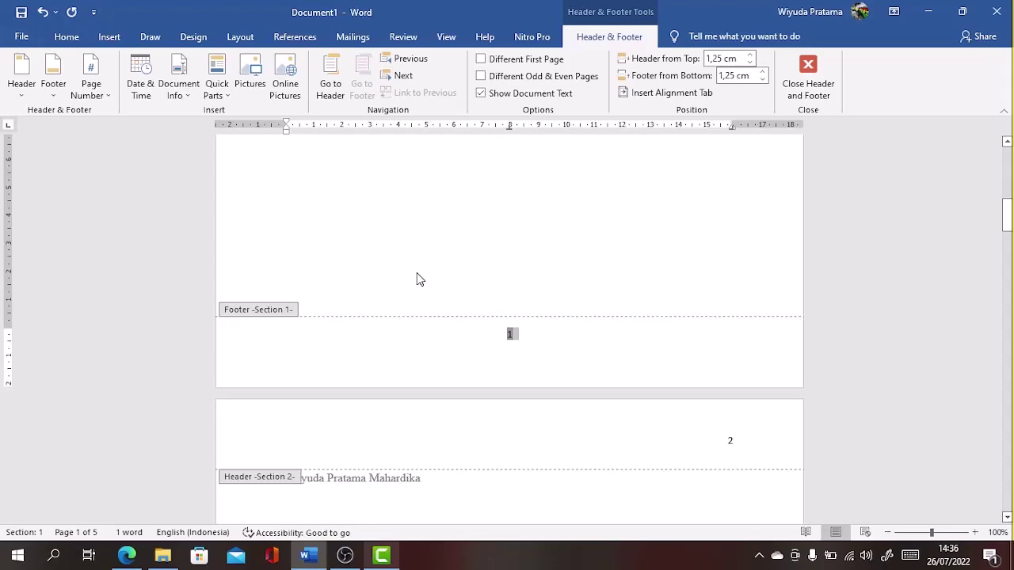
{"action": "left_click", "coordinate": [534, 335]}
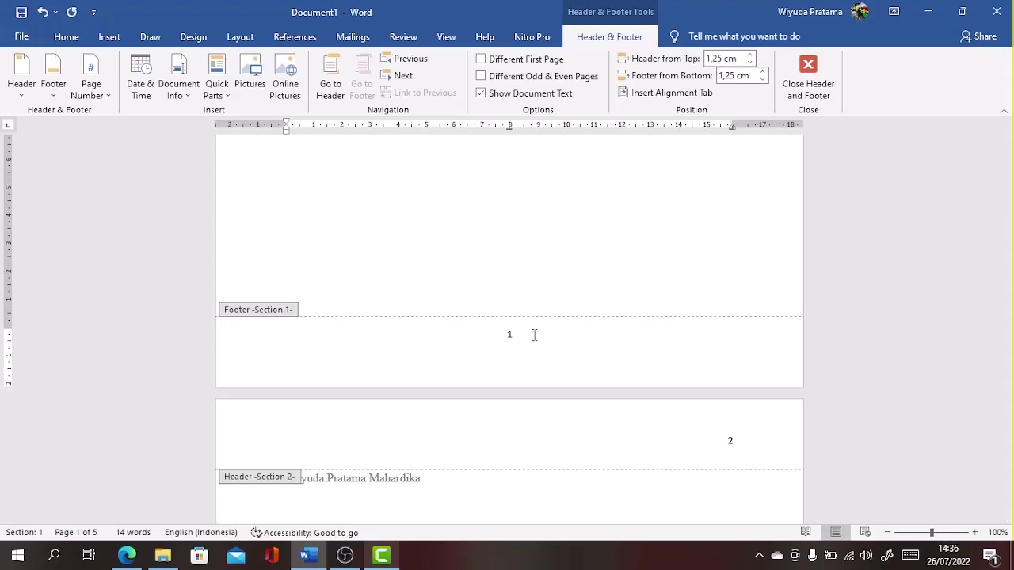
{"action": "scroll", "coordinate": [535, 335], "scroll_direction": "up", "scroll_amount": 3}
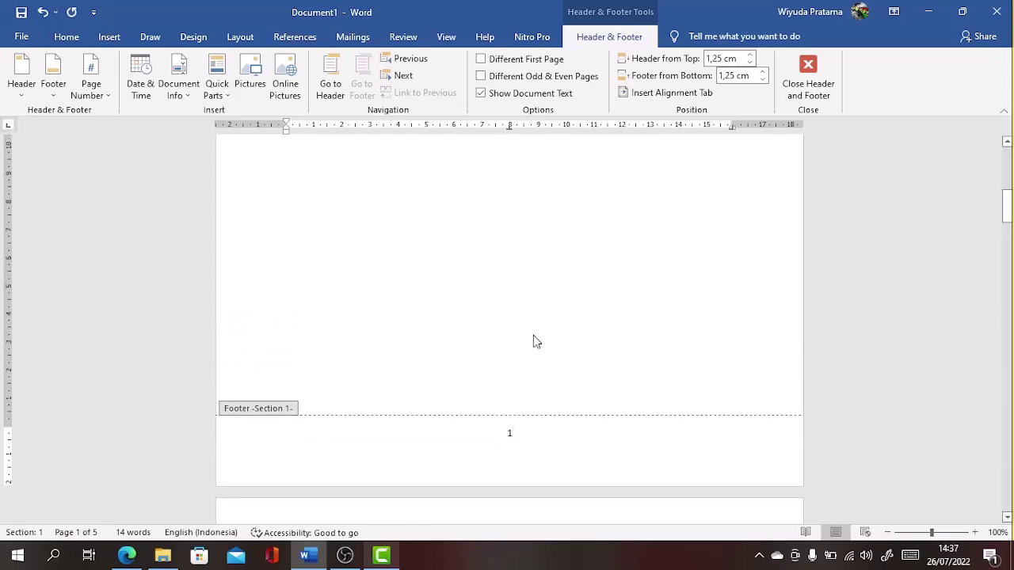
{"action": "scroll", "coordinate": [533, 341], "scroll_direction": "up", "scroll_amount": 15}
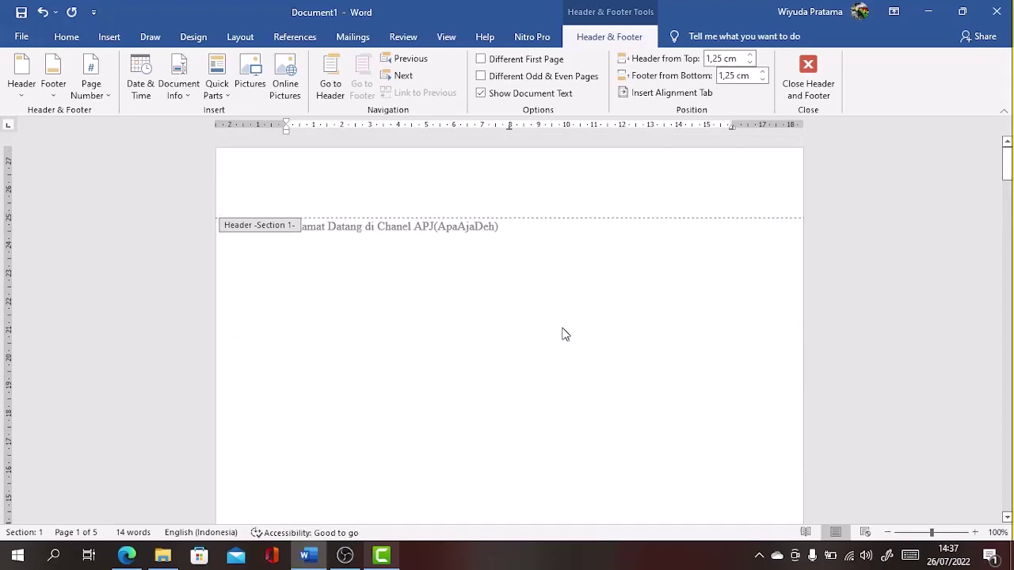
{"action": "scroll", "coordinate": [564, 333], "scroll_direction": "down", "scroll_amount": 5}
{"action": "scroll", "coordinate": [562, 334], "scroll_direction": "down", "scroll_amount": 4}
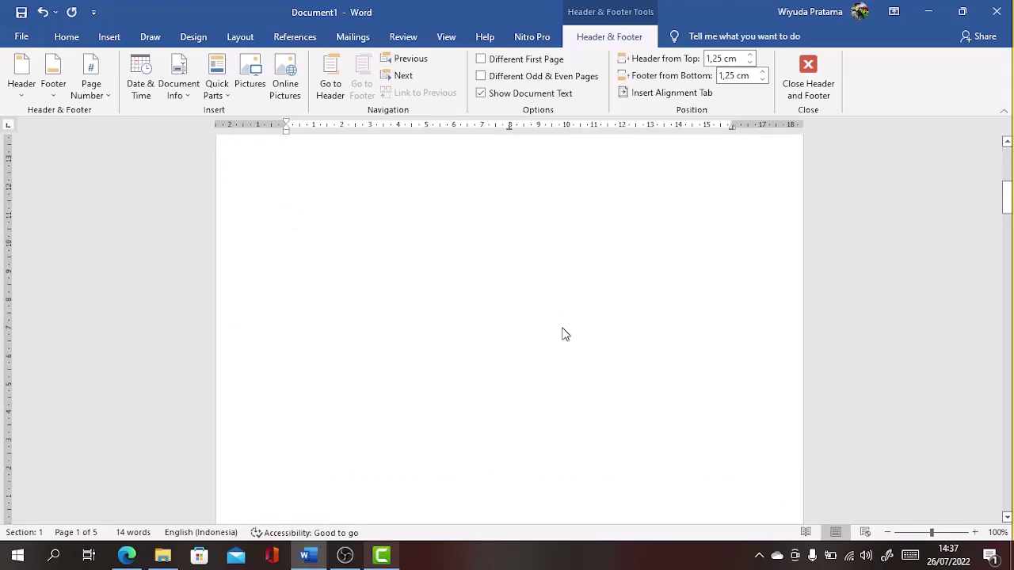
{"action": "scroll", "coordinate": [564, 334], "scroll_direction": "up", "scroll_amount": 3}
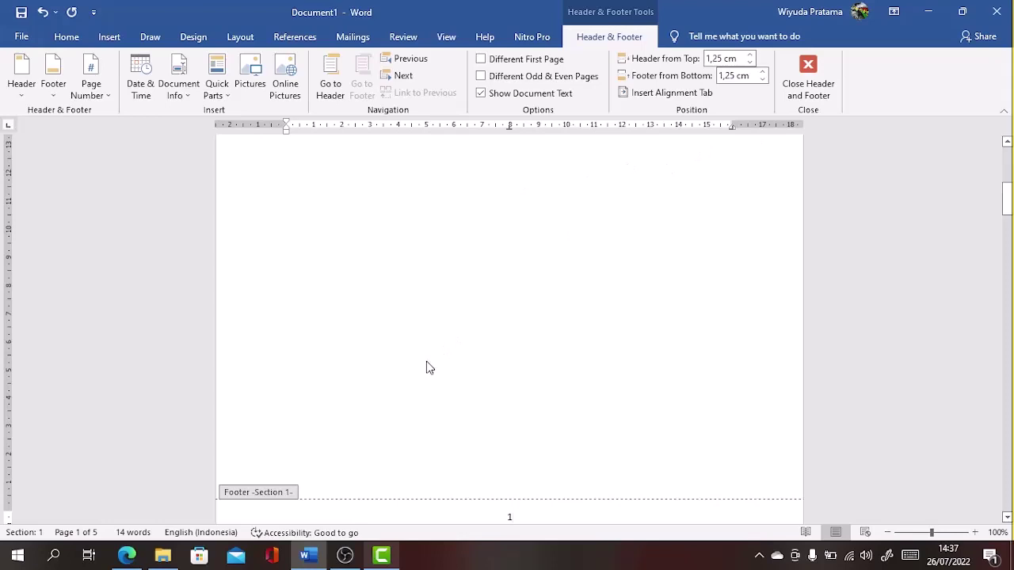
{"action": "scroll", "coordinate": [426, 368], "scroll_direction": "down", "scroll_amount": 3}
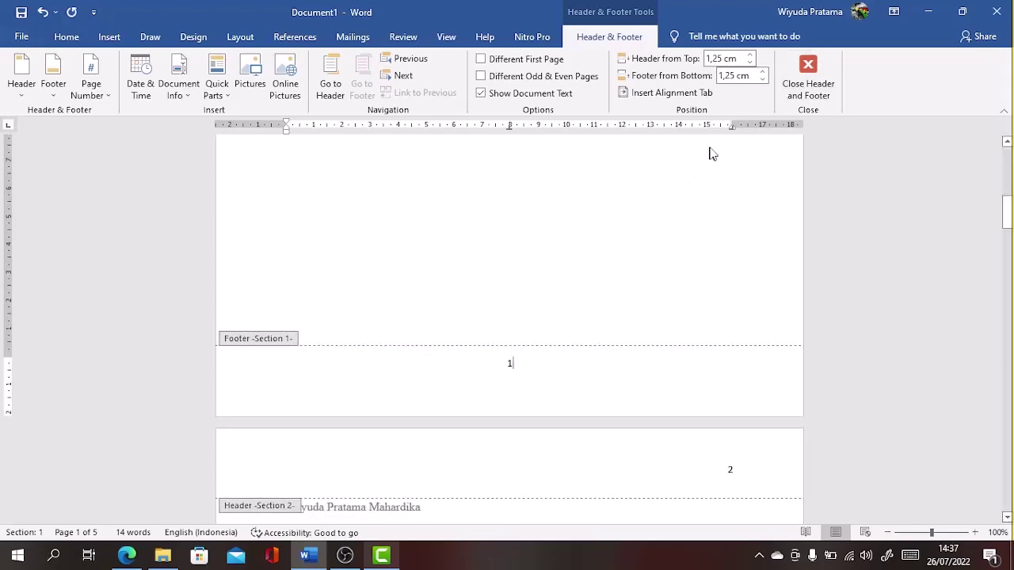
Step: Close header and footer editing and insert a Next Page section break before the welcome line
{"action": "left_click", "coordinate": [807, 73]}
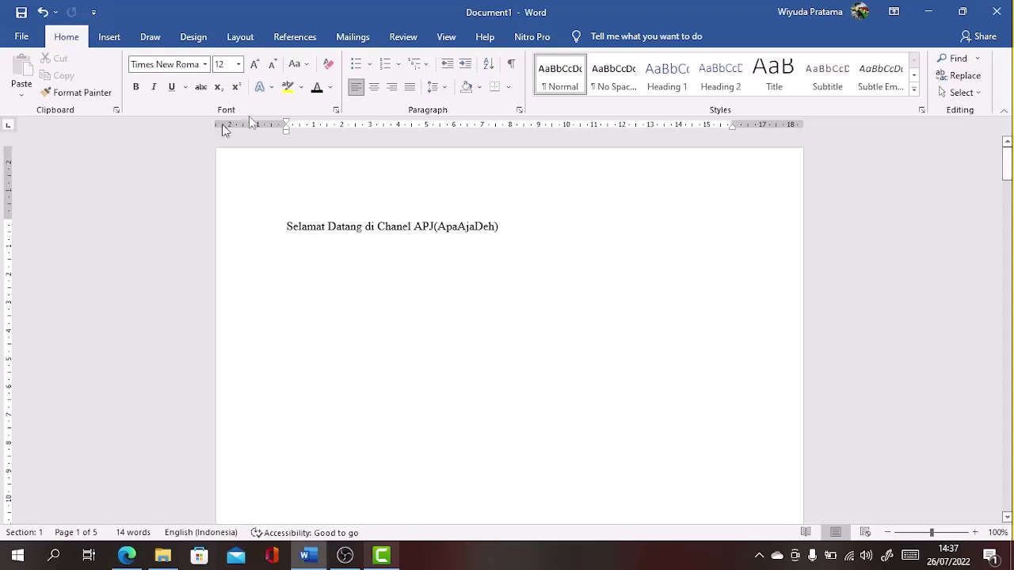
{"action": "left_click", "coordinate": [240, 37]}
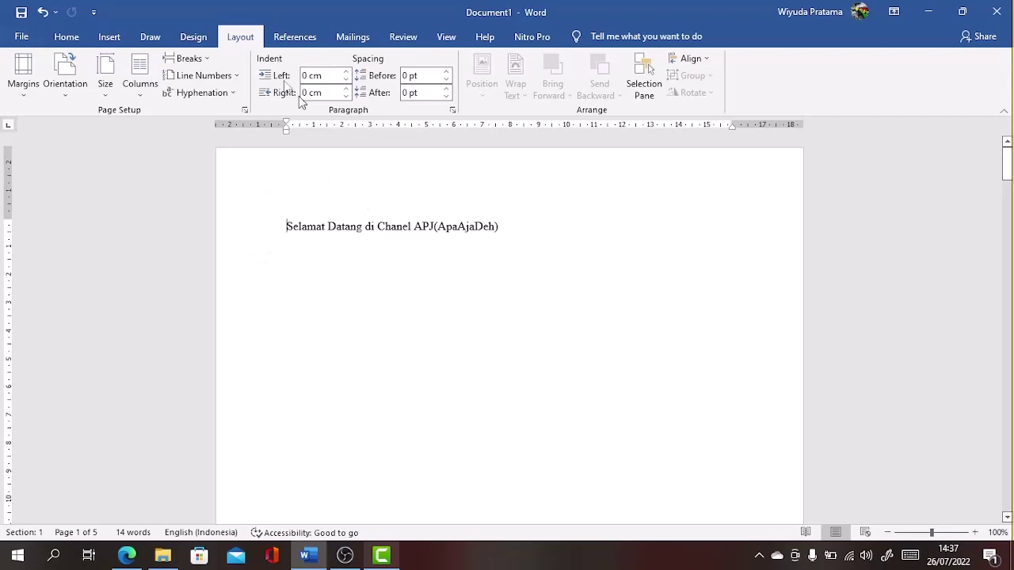
{"action": "left_click", "coordinate": [190, 59]}
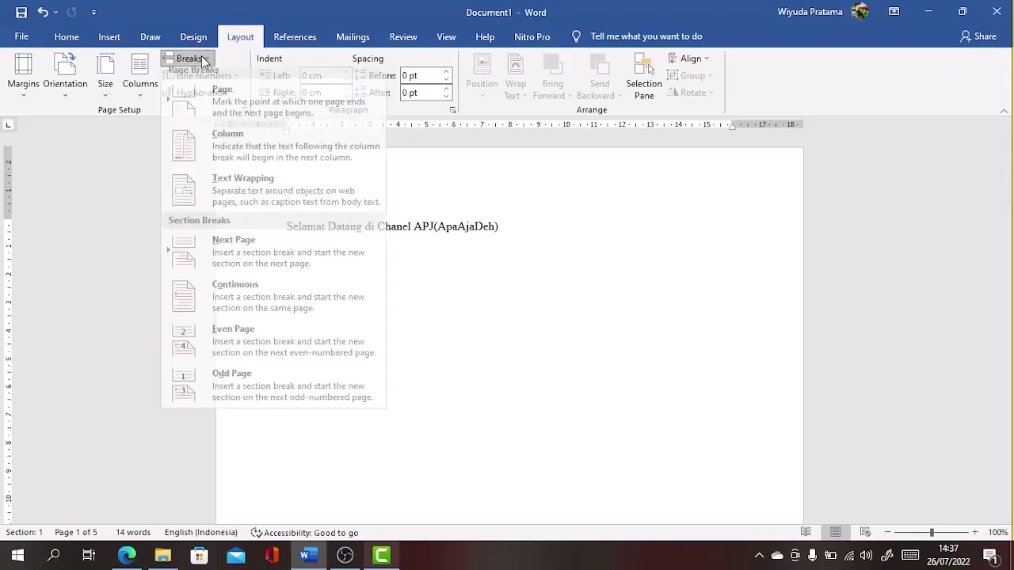
{"action": "left_click", "coordinate": [273, 271]}
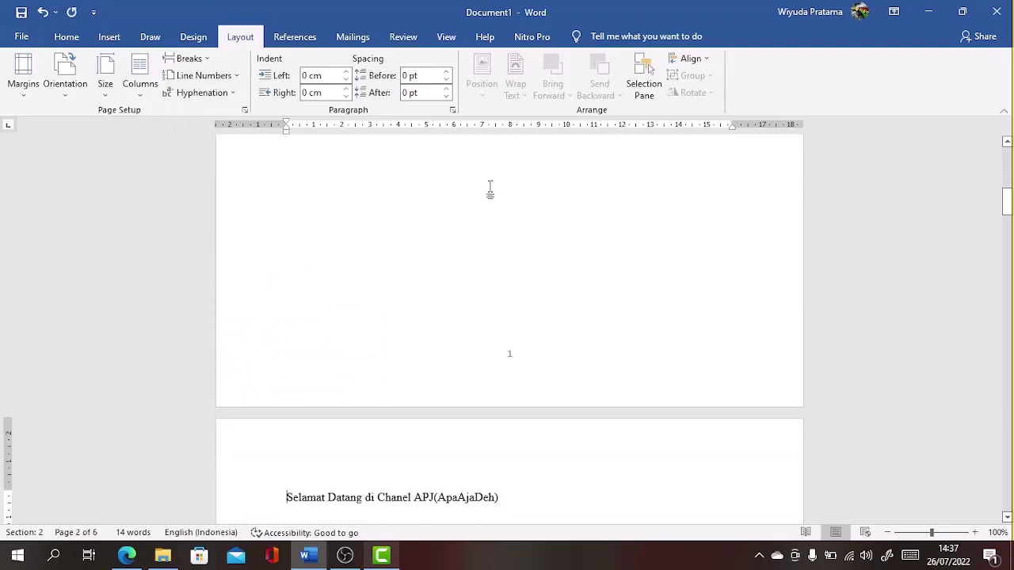
{"action": "scroll", "coordinate": [490, 190], "scroll_direction": "up", "scroll_amount": 3}
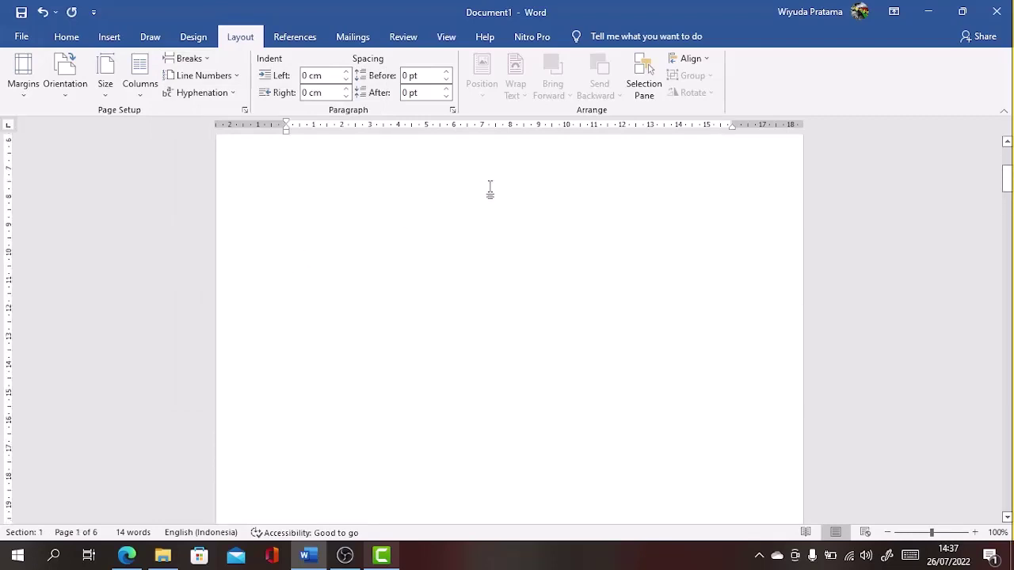
{"action": "scroll", "coordinate": [489, 190], "scroll_direction": "down", "scroll_amount": 3}
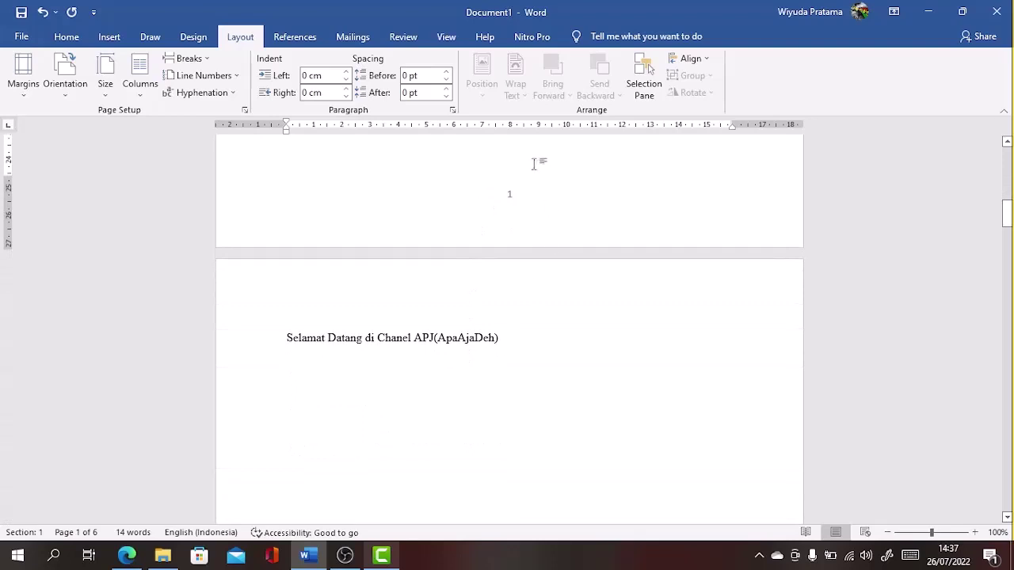
Step: Type the heading 'Penomoran Dengan Huruf' on the blank first page and scroll through the pages to check
{"action": "scroll", "coordinate": [534, 164], "scroll_direction": "up", "scroll_amount": 3}
{"action": "type", "text": "Penomor"}
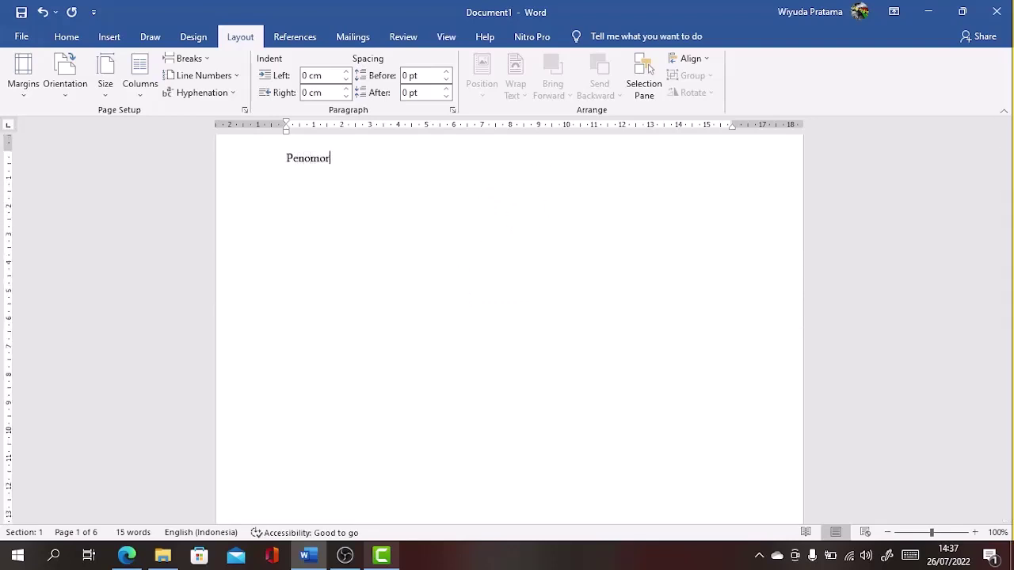
{"action": "type", "text": "an DengN Huruf"}
{"action": "scroll", "coordinate": [396, 211], "scroll_direction": "up", "scroll_amount": 1}
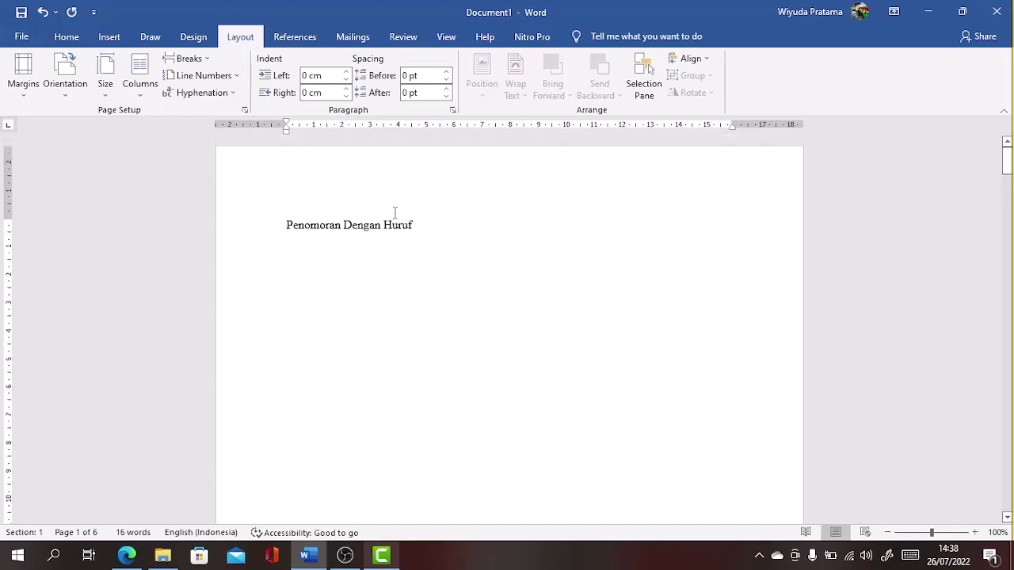
{"action": "scroll", "coordinate": [396, 210], "scroll_direction": "down", "scroll_amount": 10}
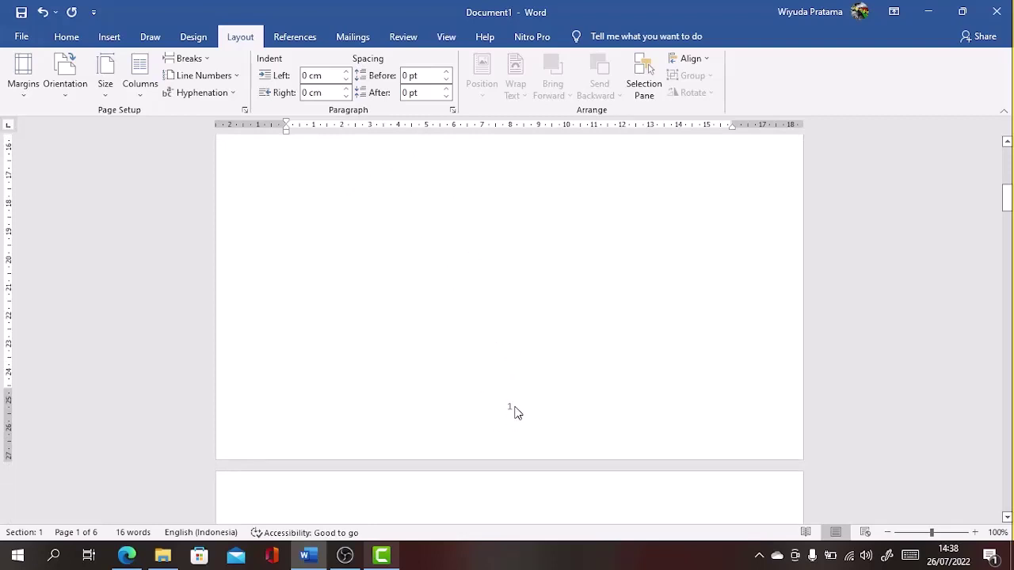
{"action": "scroll", "coordinate": [625, 353], "scroll_direction": "down", "scroll_amount": 5}
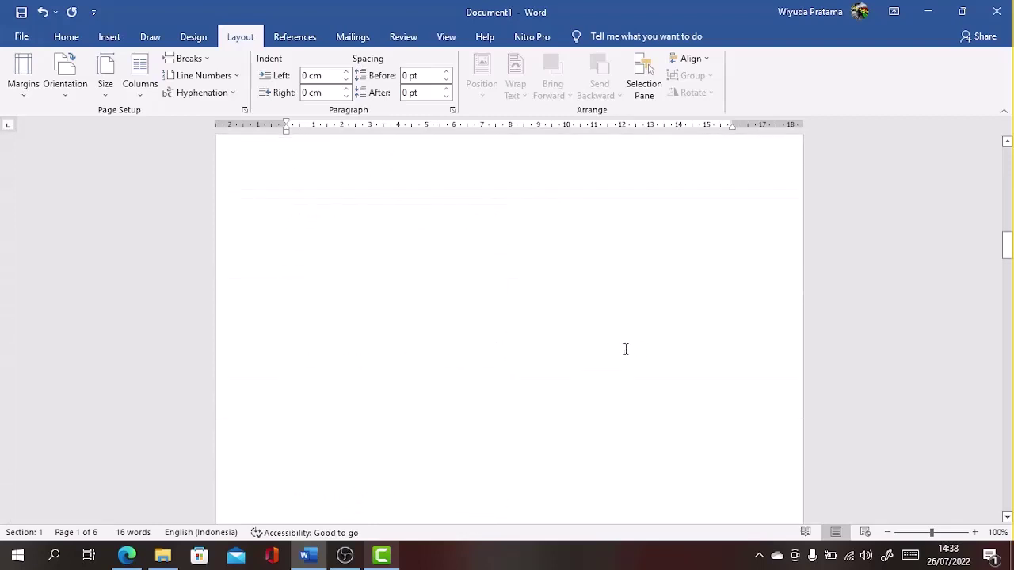
{"action": "scroll", "coordinate": [625, 348], "scroll_direction": "down", "scroll_amount": 5}
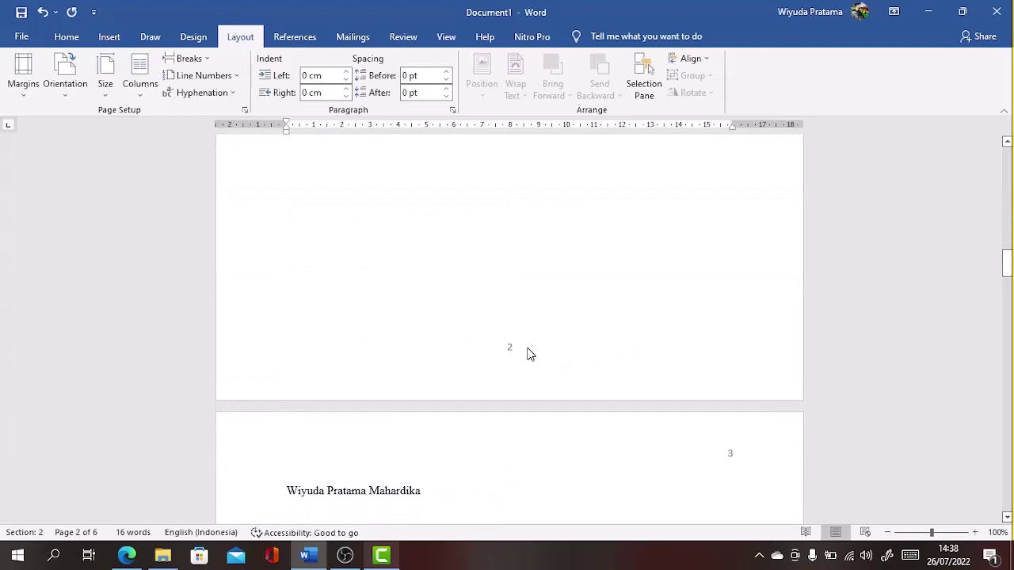
{"action": "scroll", "coordinate": [590, 328], "scroll_direction": "up", "scroll_amount": 8}
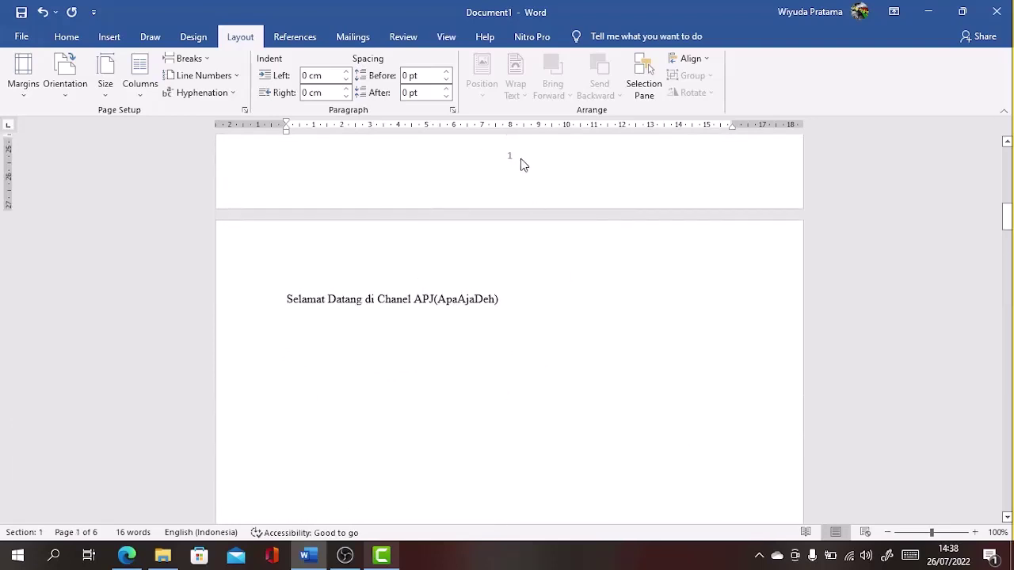
{"action": "scroll", "coordinate": [528, 162], "scroll_direction": "up", "scroll_amount": 2}
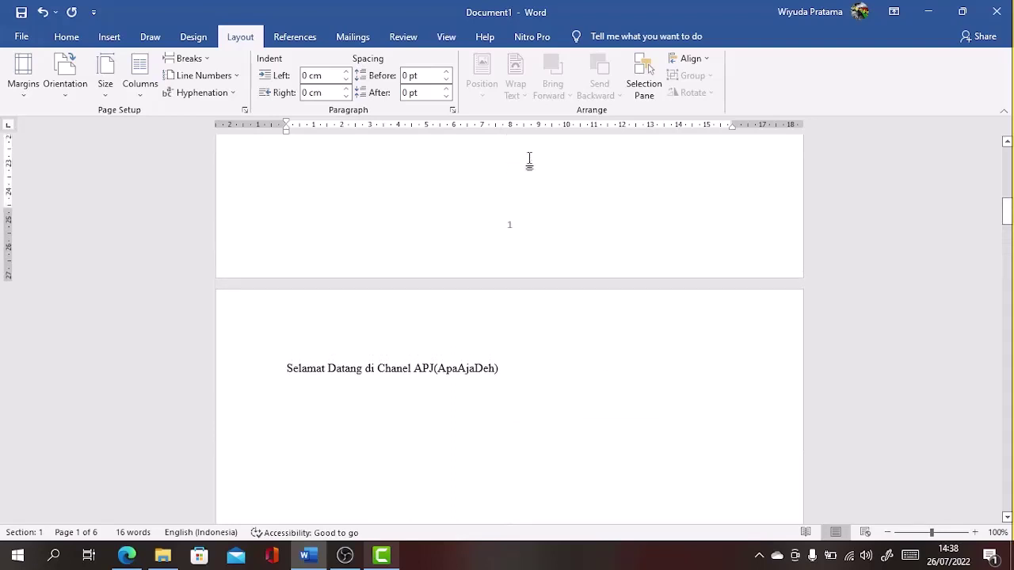
Step: Open page 1's footer for editing and show the Page Number menu
{"action": "double_click", "coordinate": [514, 228]}
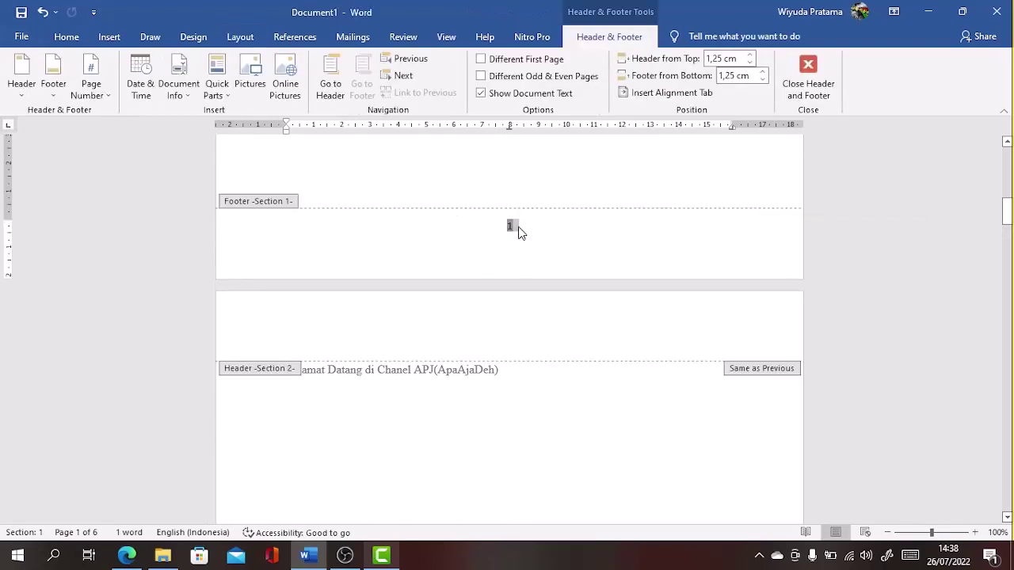
{"action": "left_click", "coordinate": [101, 98]}
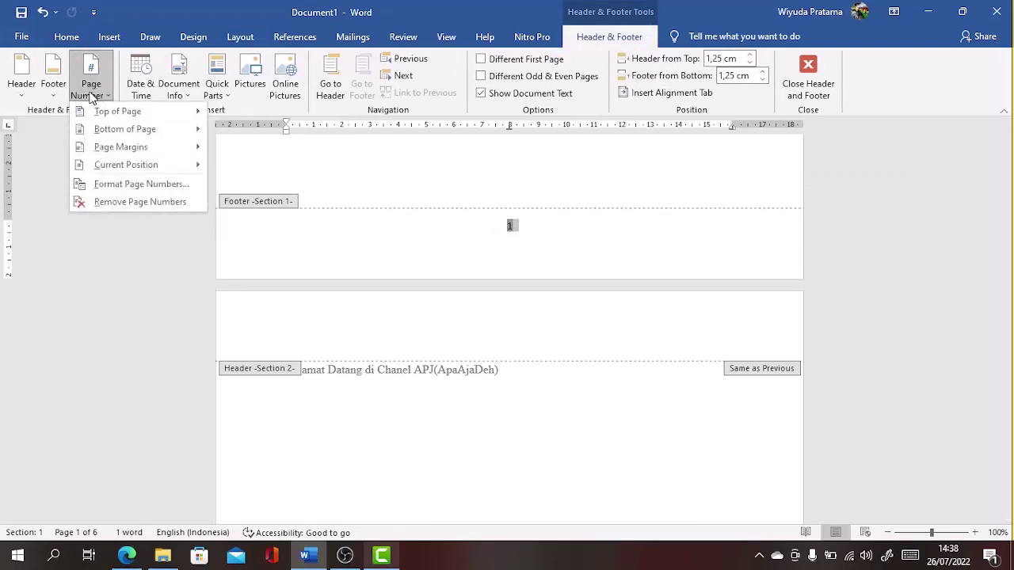
Step: Format section 1's page numbers as lowercase roman numerals (i, ii, iii) starting at i
{"action": "left_click", "coordinate": [123, 186]}
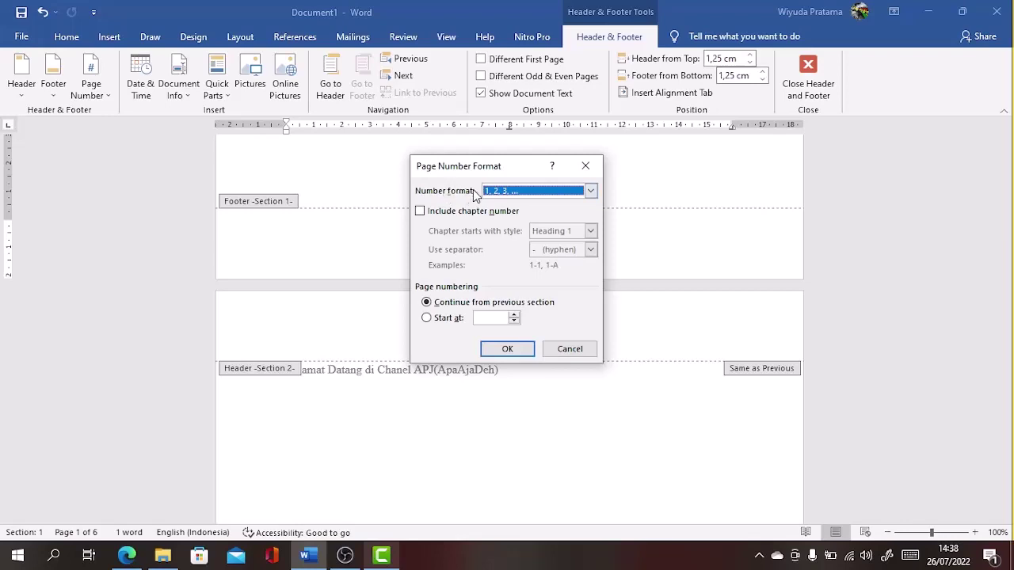
{"action": "left_click", "coordinate": [567, 194]}
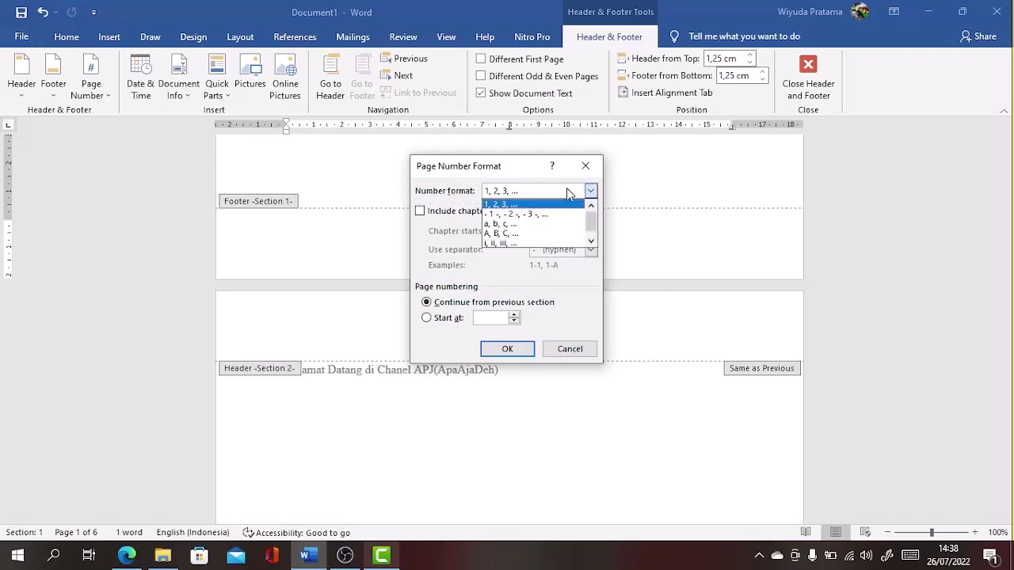
{"action": "left_click", "coordinate": [508, 244]}
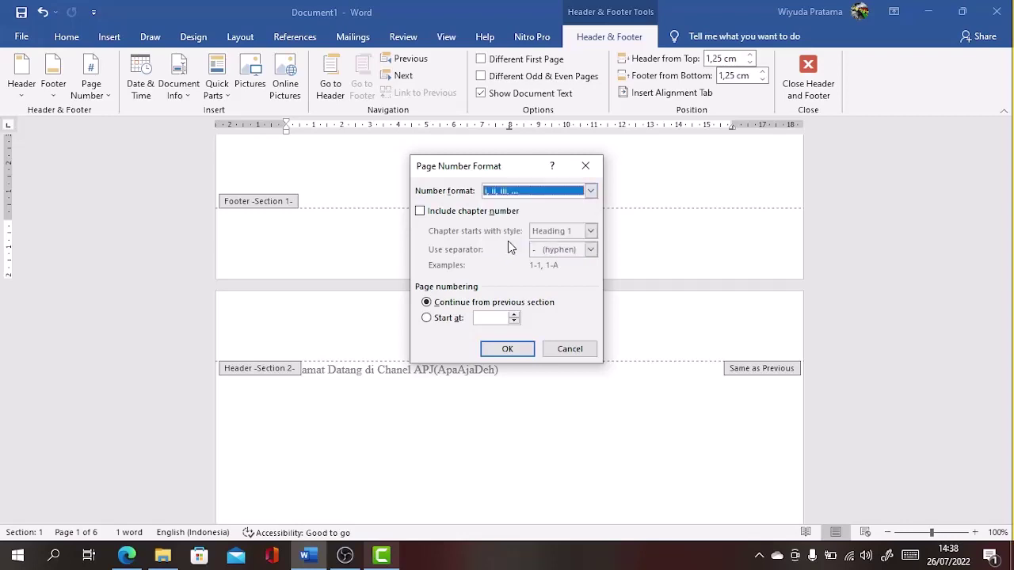
{"action": "left_click", "coordinate": [429, 319]}
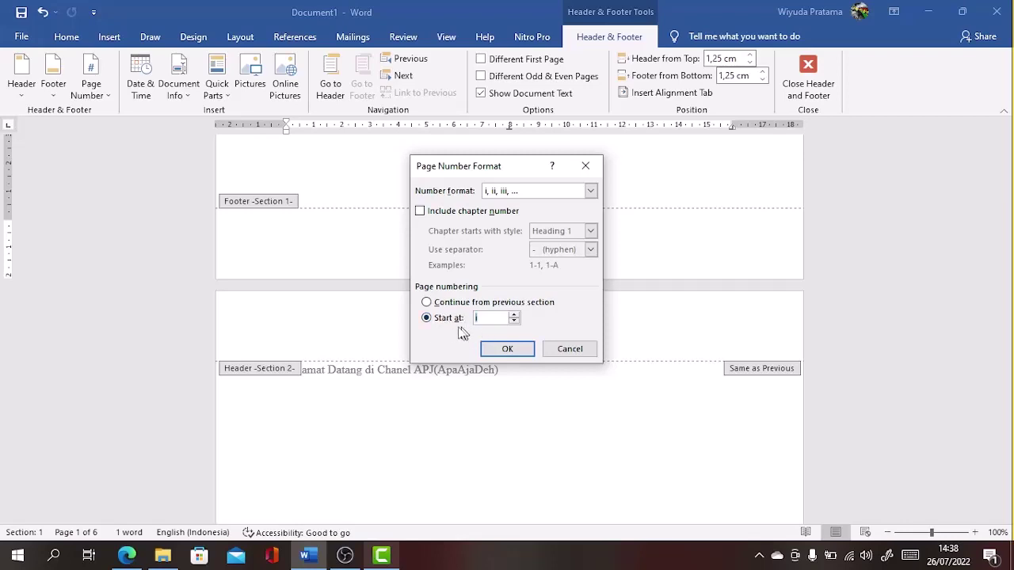
{"action": "left_click", "coordinate": [507, 349]}
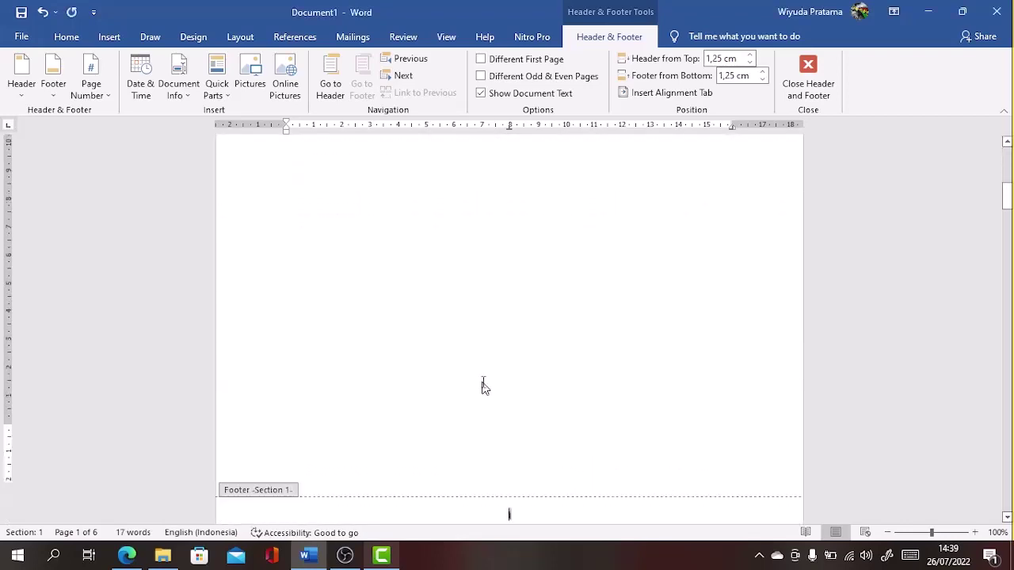
Step: Inspect the i page number in page 1's footer and the page 2 footer
{"action": "left_click", "coordinate": [515, 177]}
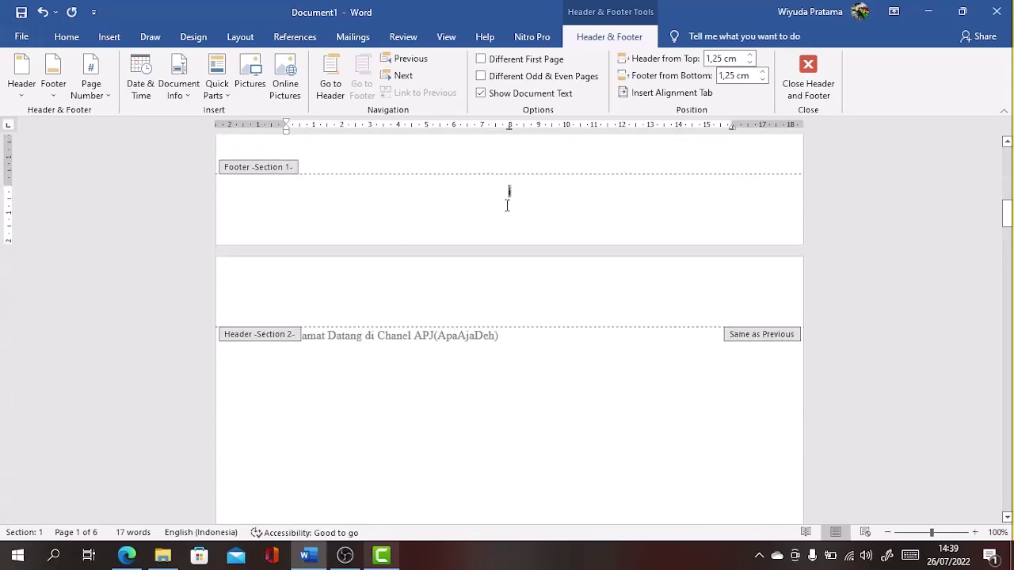
{"action": "left_click", "coordinate": [535, 194]}
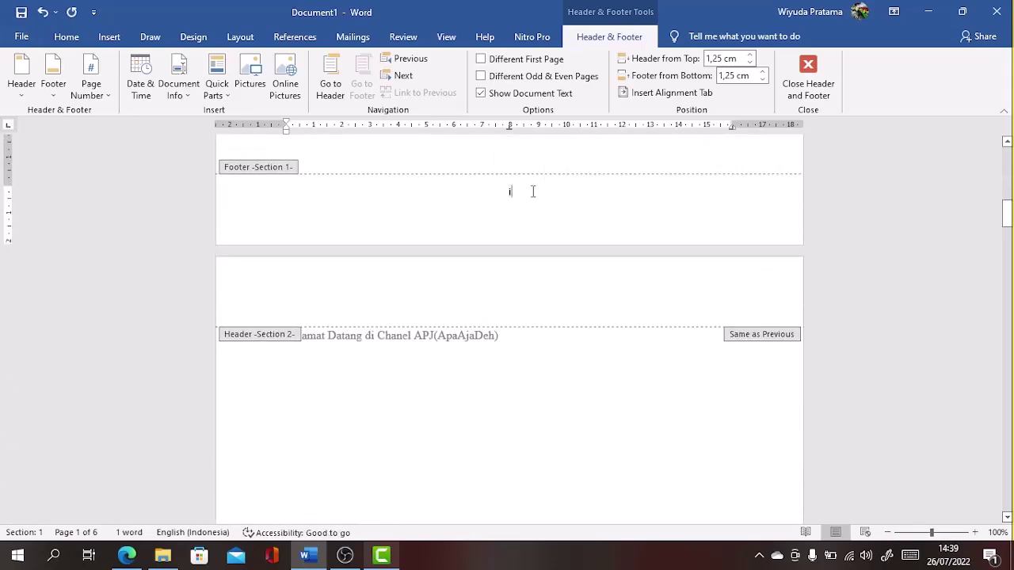
{"action": "scroll", "coordinate": [532, 192], "scroll_direction": "down", "scroll_amount": 1}
{"action": "scroll", "coordinate": [532, 191], "scroll_direction": "down", "scroll_amount": 14}
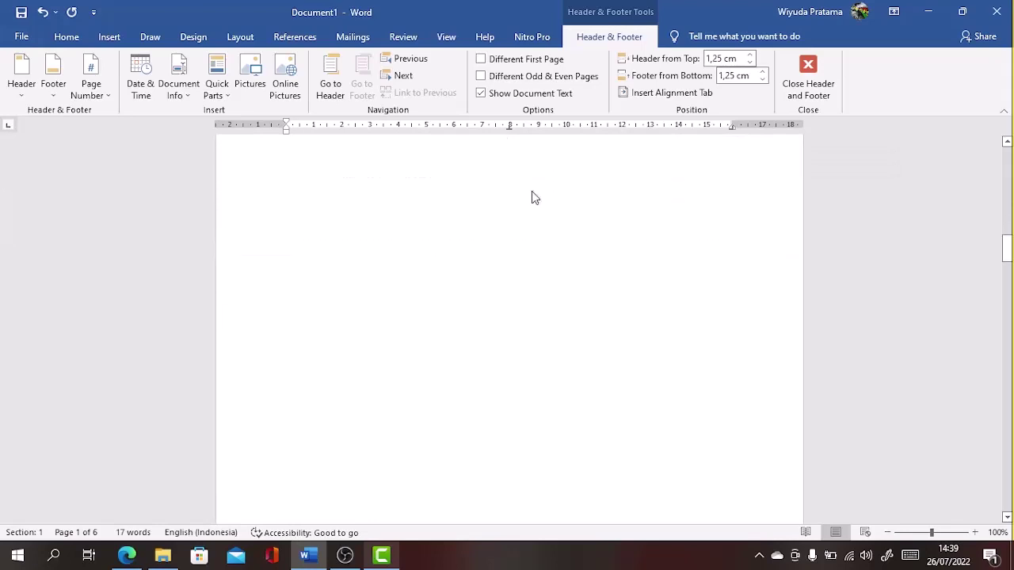
{"action": "left_click", "coordinate": [522, 281]}
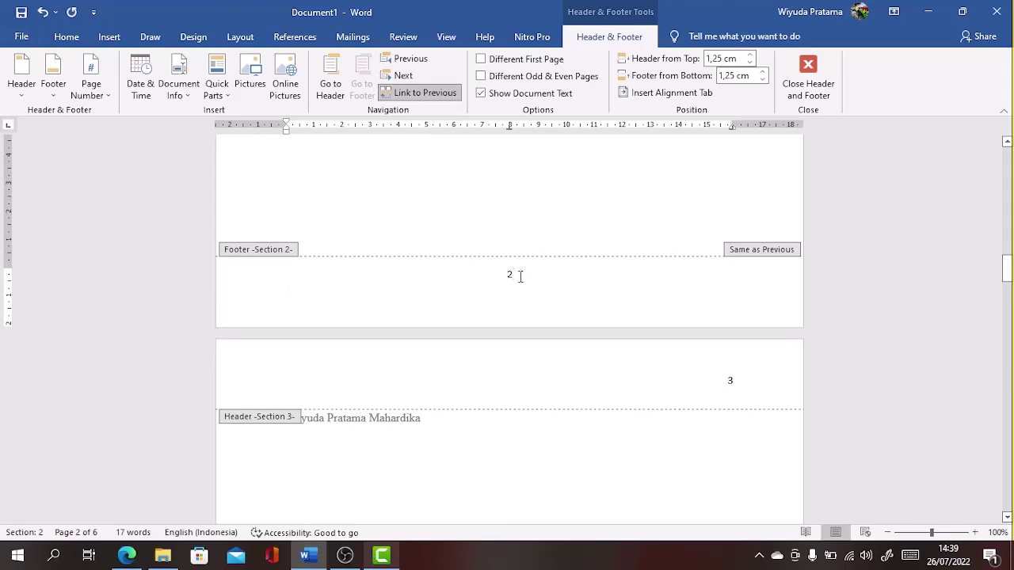
{"action": "scroll", "coordinate": [521, 276], "scroll_direction": "up", "scroll_amount": 14}
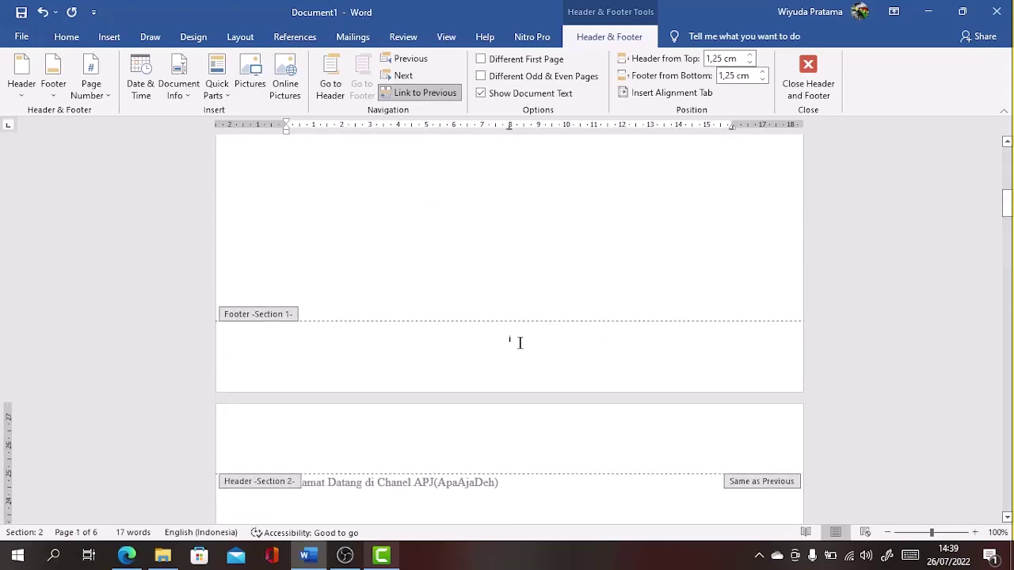
{"action": "left_click_drag", "start_coordinate": [520, 342], "coordinate": [491, 344]}
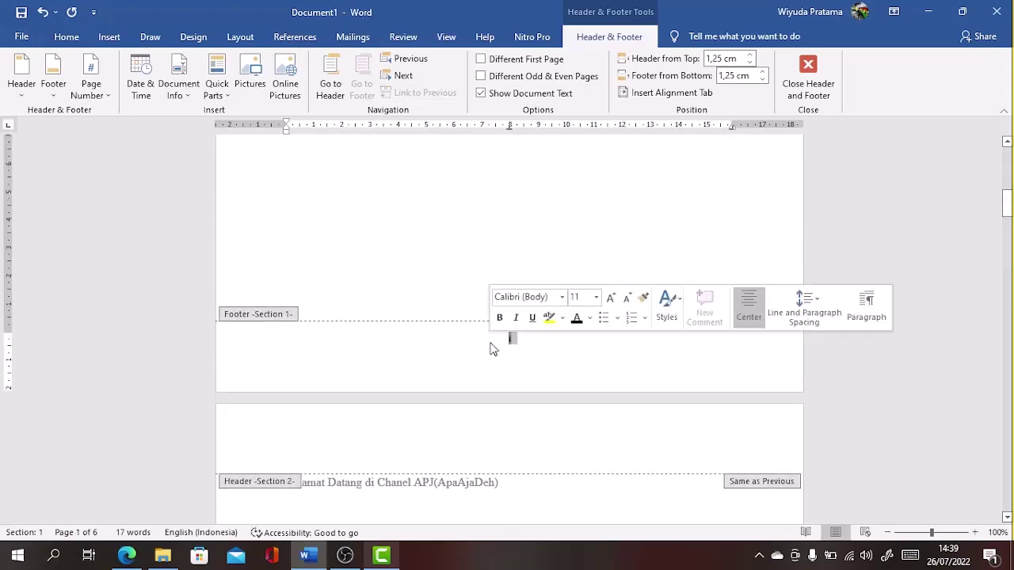
{"action": "left_click", "coordinate": [542, 343]}
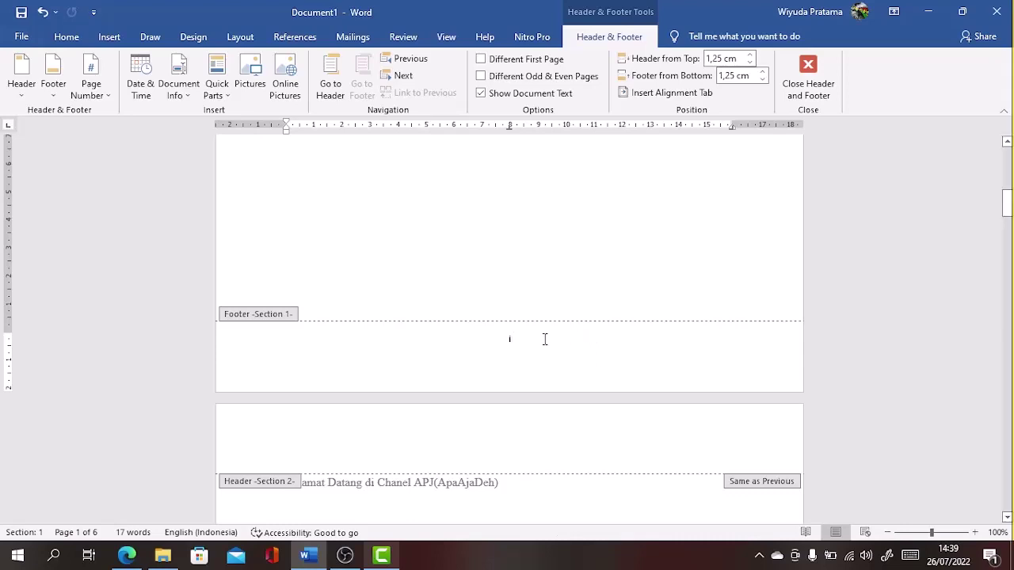
Step: Select the 2 in section 2's footer and unlink that footer from section 1
{"action": "scroll", "coordinate": [549, 348], "scroll_direction": "down", "scroll_amount": 2}
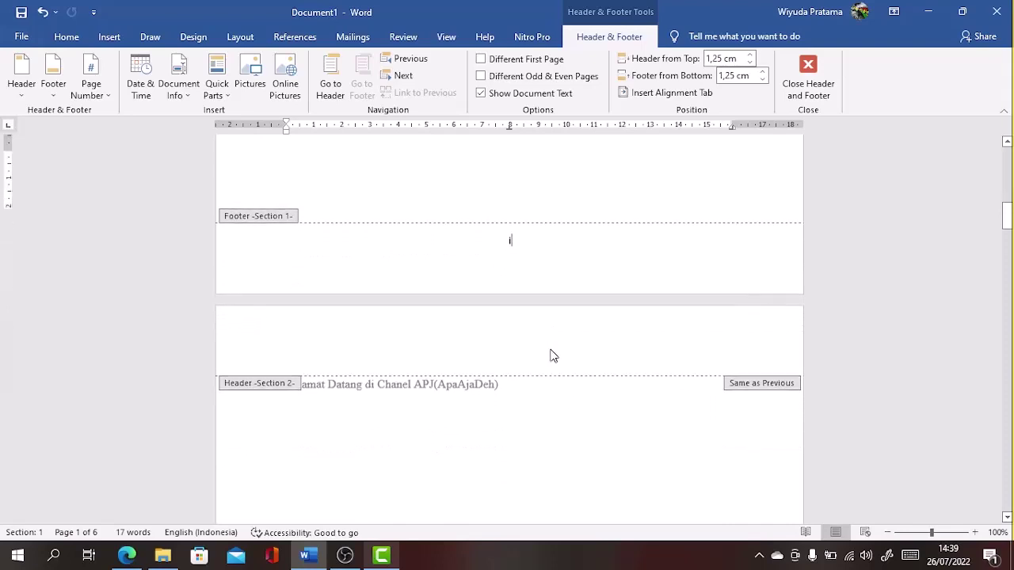
{"action": "scroll", "coordinate": [595, 344], "scroll_direction": "down", "scroll_amount": 12}
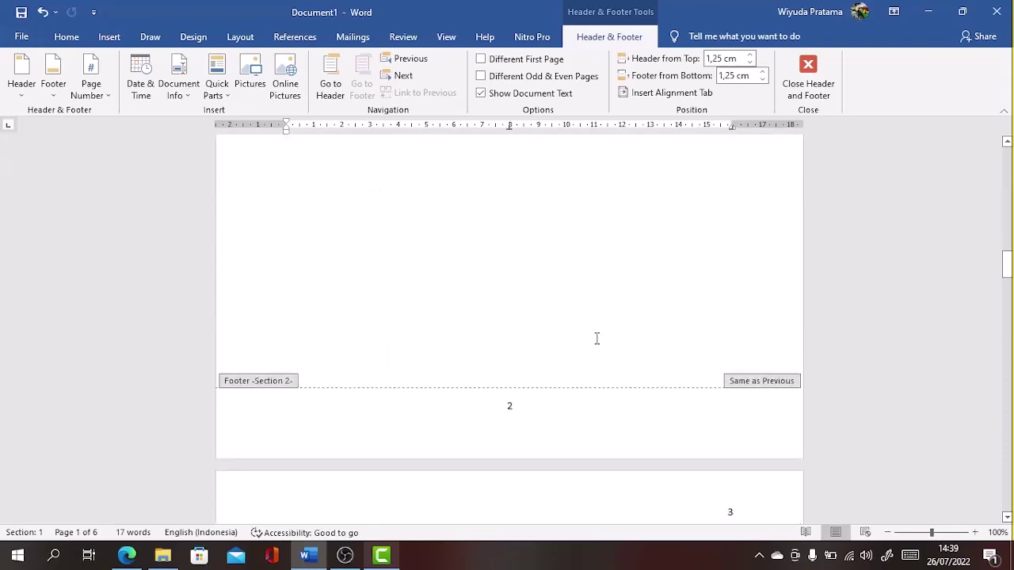
{"action": "scroll", "coordinate": [596, 338], "scroll_direction": "down", "scroll_amount": 2}
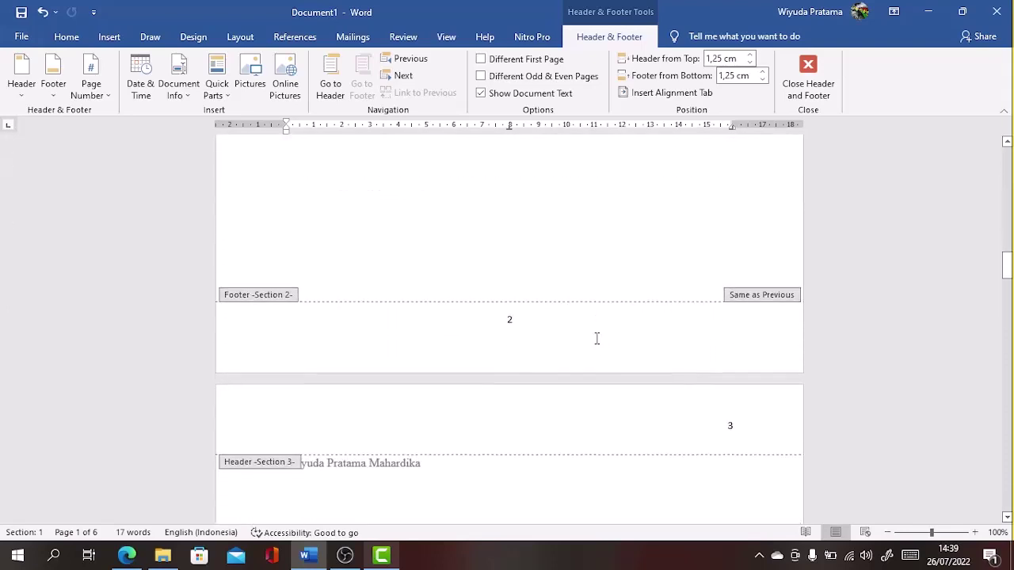
{"action": "left_click", "coordinate": [524, 317]}
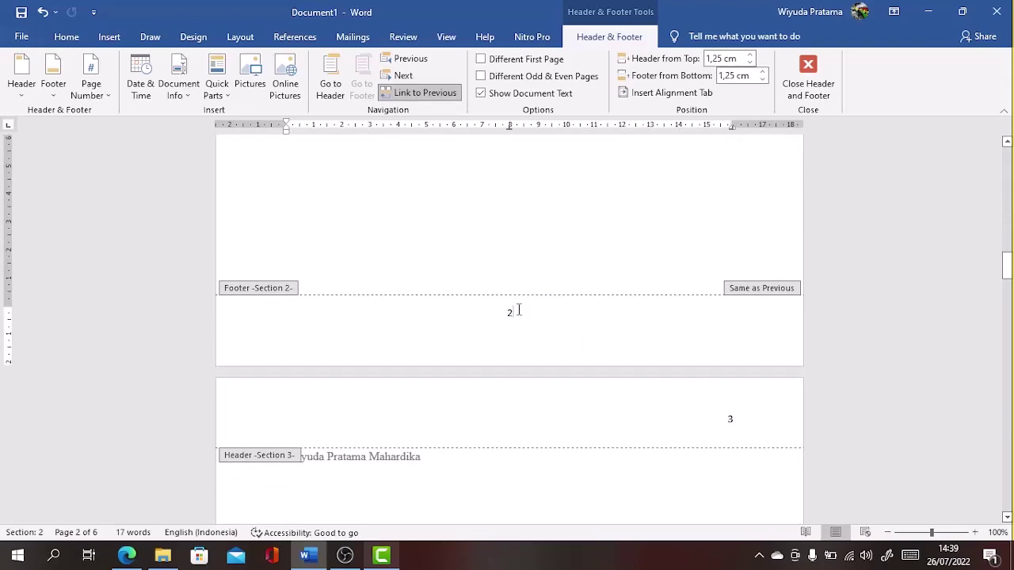
{"action": "mouse_move", "coordinate": [519, 311]}
{"action": "left_mouse_down"}
{"action": "mouse_move", "coordinate": [487, 309]}
{"action": "mouse_move", "coordinate": [499, 312]}
{"action": "left_mouse_up"}
{"action": "left_click", "coordinate": [527, 321]}
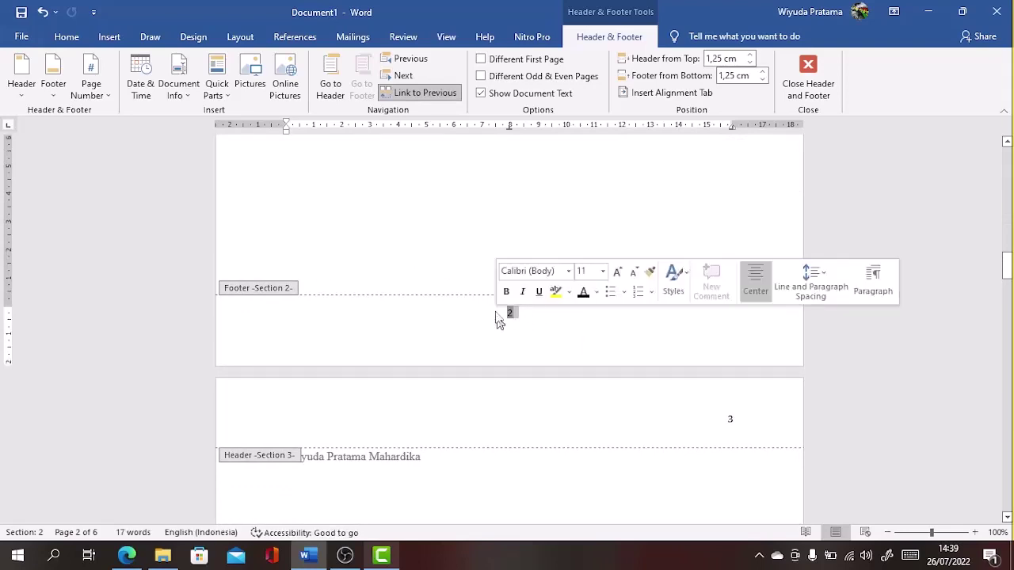
{"action": "left_click", "coordinate": [412, 93]}
{"action": "scroll", "coordinate": [468, 209], "scroll_direction": "up", "scroll_amount": 5}
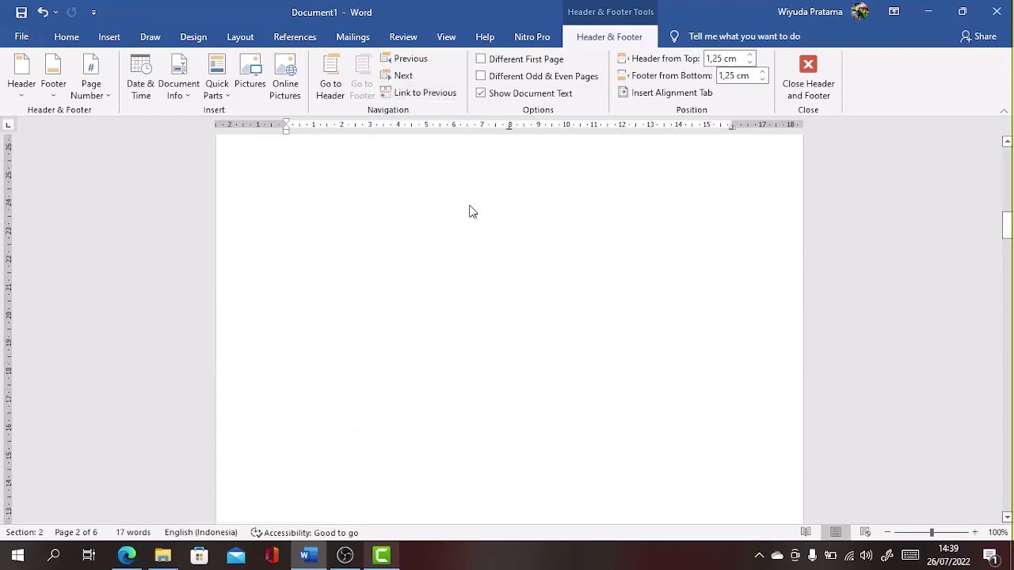
{"action": "scroll", "coordinate": [469, 212], "scroll_direction": "up", "scroll_amount": 5}
Step: Unlink section 2's header from section 1 and bring up Page Number options for its footer
{"action": "left_click", "coordinate": [521, 308]}
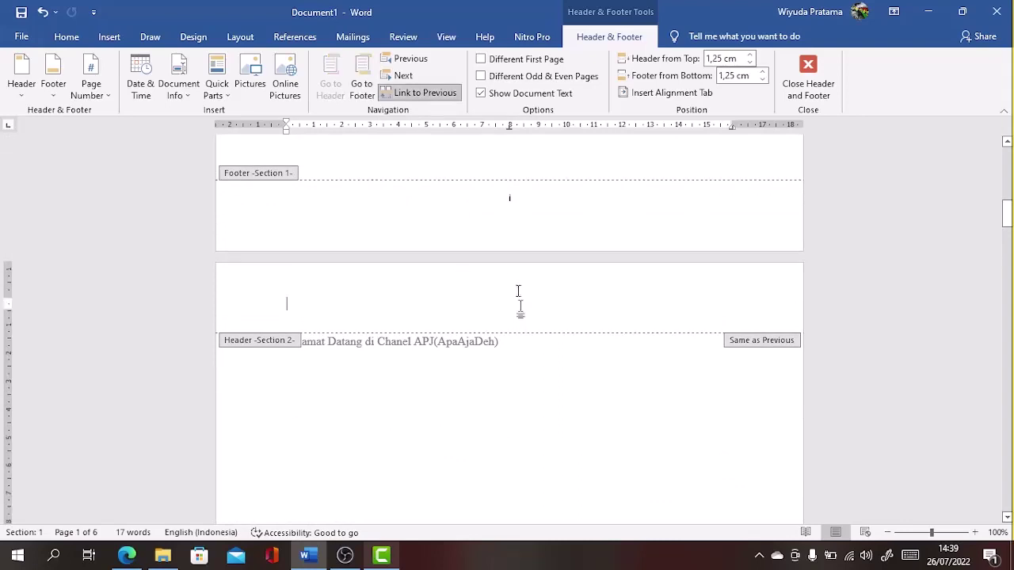
{"action": "left_click", "coordinate": [419, 92]}
{"action": "scroll", "coordinate": [503, 346], "scroll_direction": "down", "scroll_amount": 5}
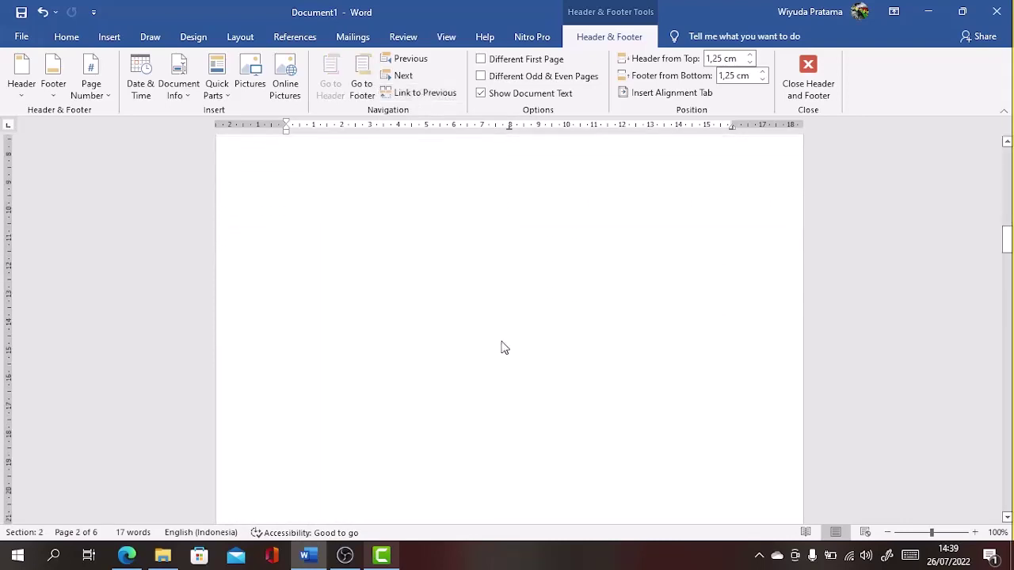
{"action": "scroll", "coordinate": [504, 348], "scroll_direction": "down", "scroll_amount": 5}
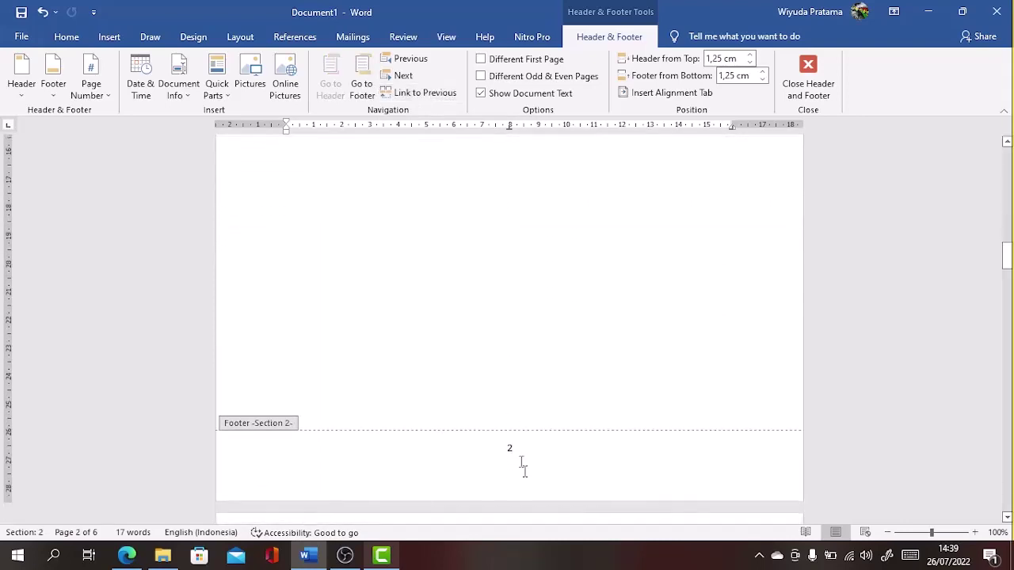
{"action": "double_click", "coordinate": [511, 449]}
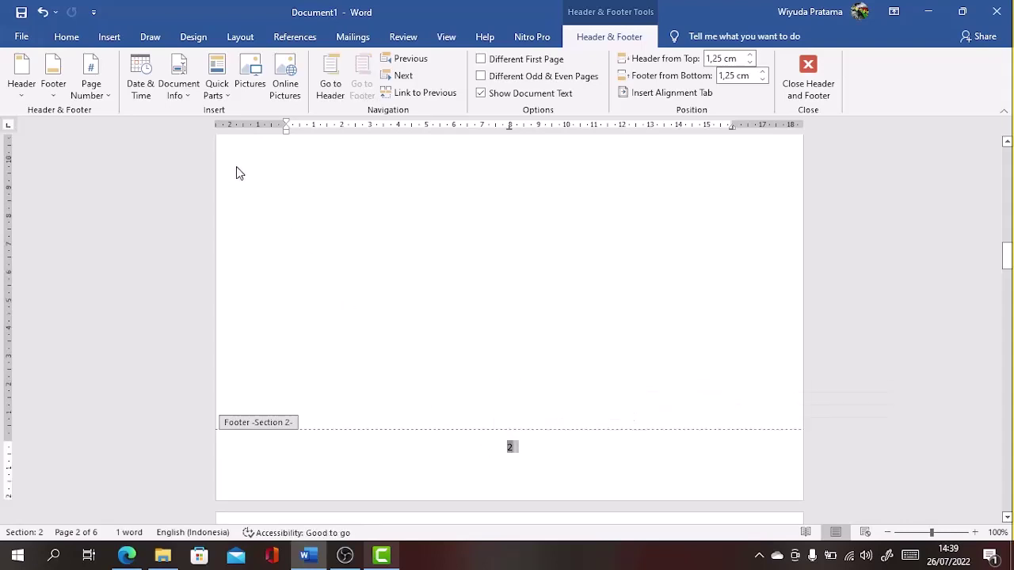
{"action": "left_click", "coordinate": [92, 89]}
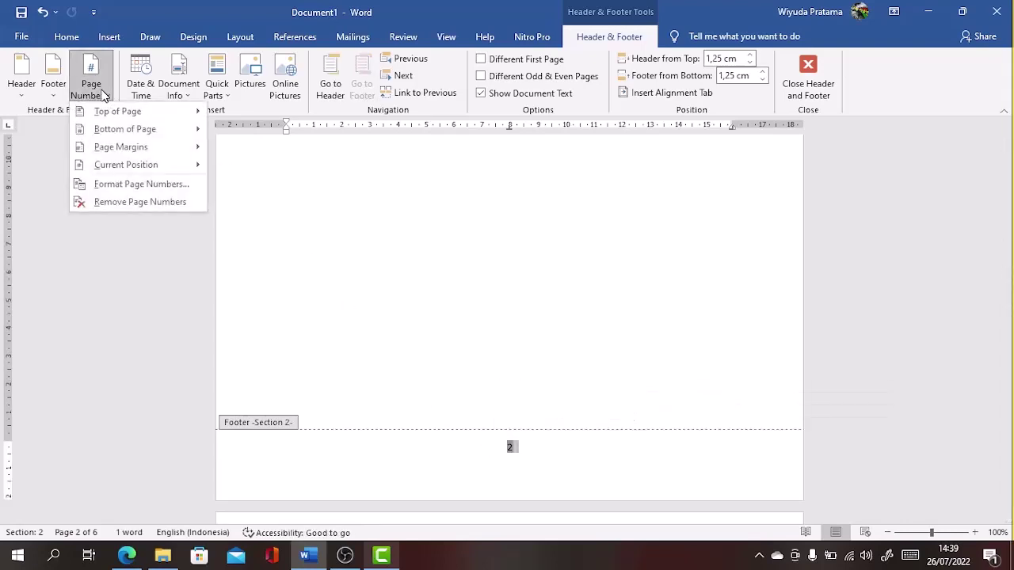
Step: Set section 2's footer numbering to start at 1 in Format Page Numbers
{"action": "left_click", "coordinate": [141, 185]}
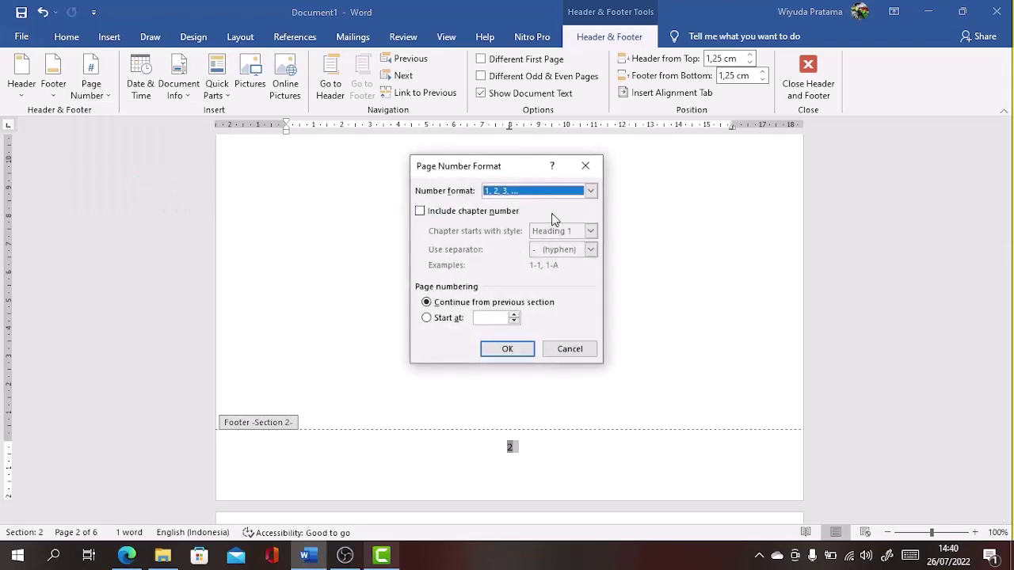
{"action": "left_click", "coordinate": [426, 319]}
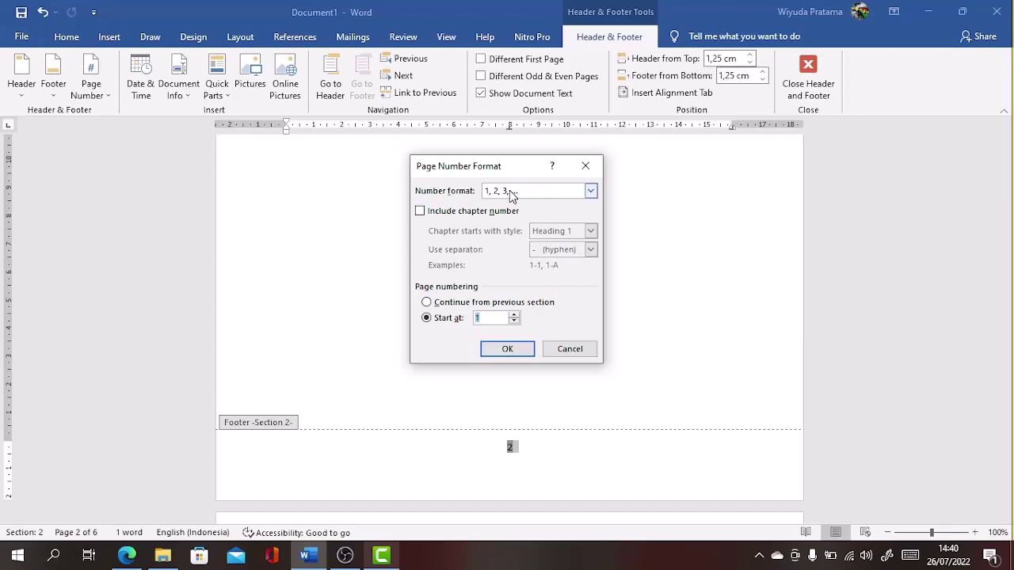
{"action": "left_click", "coordinate": [501, 350]}
{"action": "scroll", "coordinate": [536, 360], "scroll_direction": "down", "scroll_amount": 3}
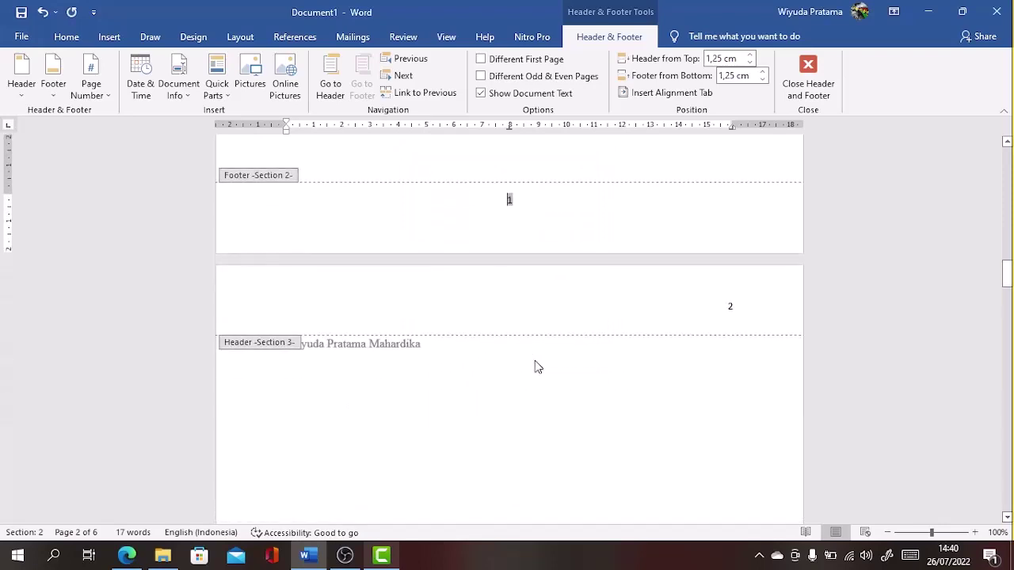
{"action": "scroll", "coordinate": [535, 367], "scroll_direction": "down", "scroll_amount": 1}
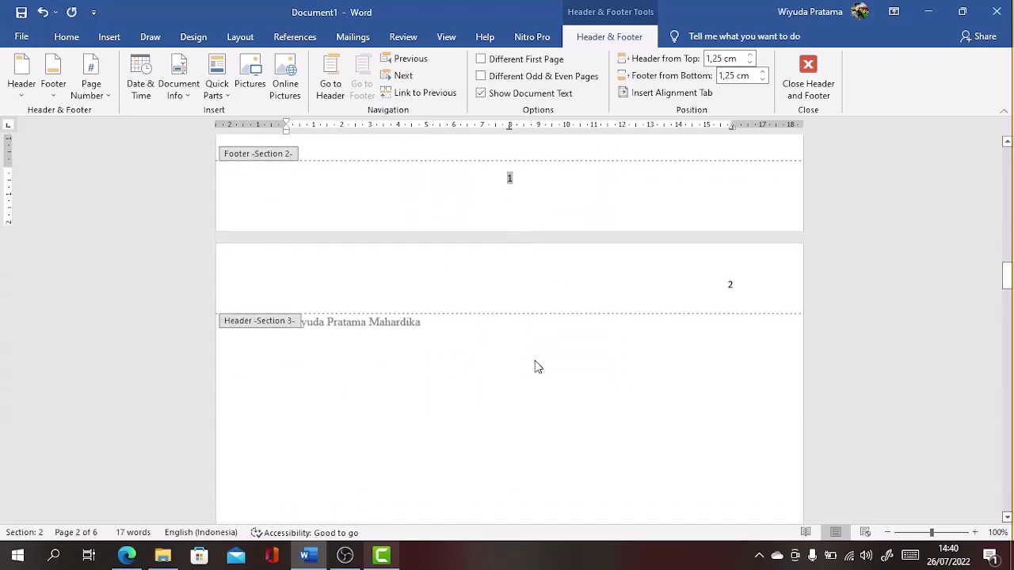
{"action": "left_click", "coordinate": [523, 175]}
{"action": "left_click_drag", "start_coordinate": [524, 176], "coordinate": [496, 179]}
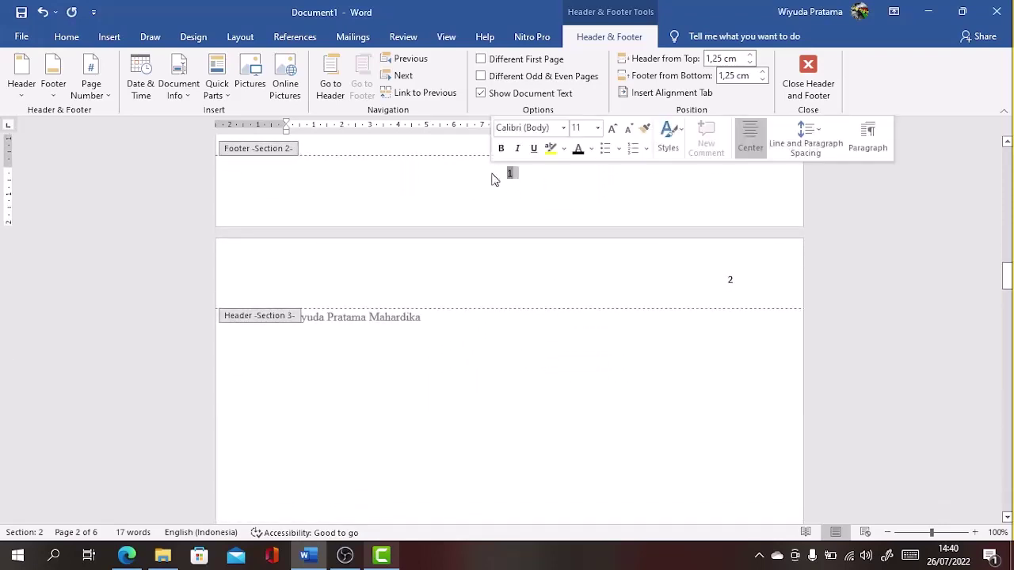
Step: Move into the section 3 header and review the later pages numbered 2 to 5
{"action": "left_click", "coordinate": [757, 293]}
{"action": "scroll", "coordinate": [757, 292], "scroll_direction": "down", "scroll_amount": 4}
{"action": "scroll", "coordinate": [756, 298], "scroll_direction": "down", "scroll_amount": 5}
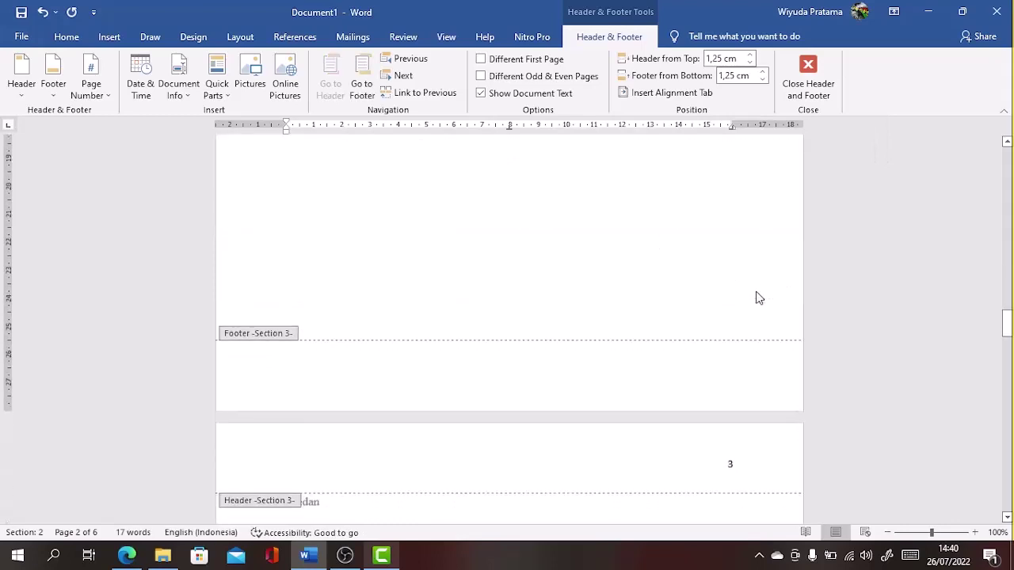
{"action": "scroll", "coordinate": [745, 341], "scroll_direction": "down", "scroll_amount": 5}
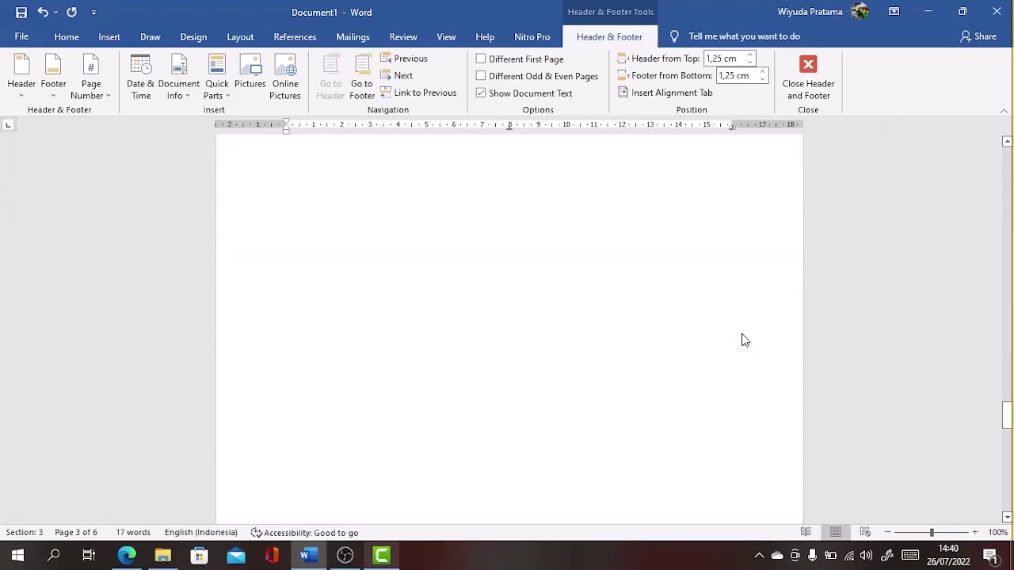
{"action": "scroll", "coordinate": [745, 340], "scroll_direction": "down", "scroll_amount": 6}
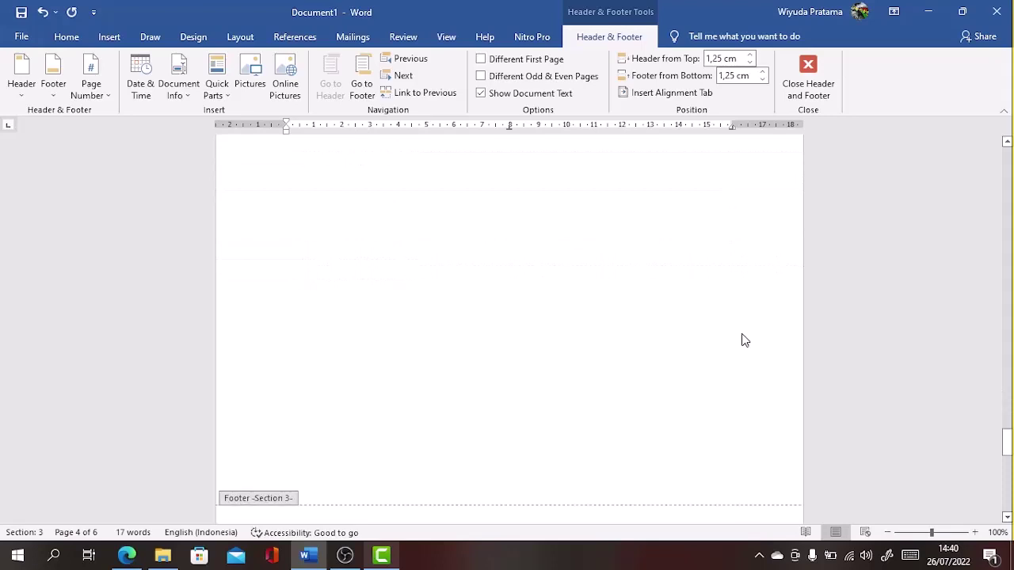
{"action": "scroll", "coordinate": [745, 341], "scroll_direction": "down", "scroll_amount": 8}
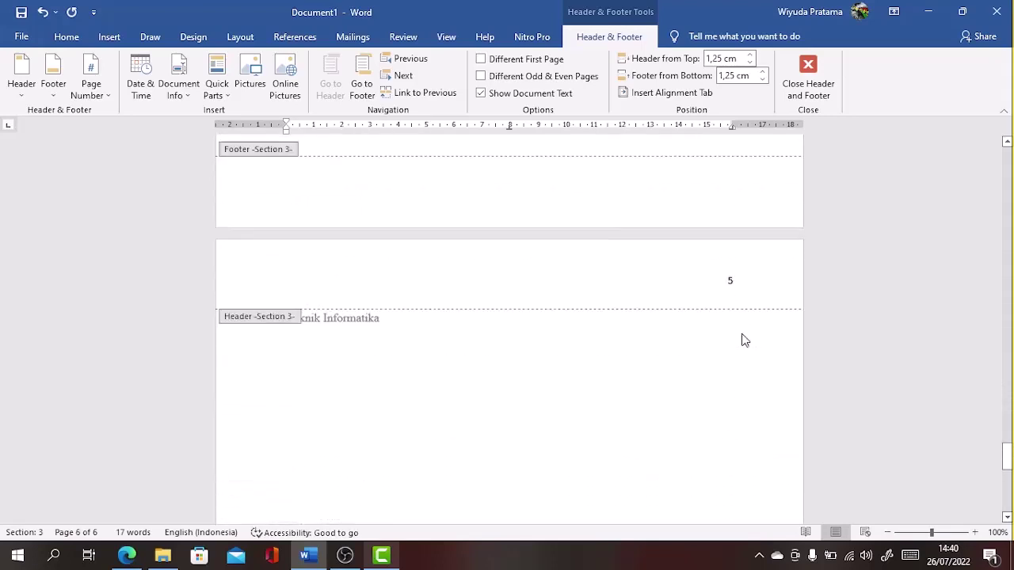
{"action": "scroll", "coordinate": [745, 341], "scroll_direction": "up", "scroll_amount": 3}
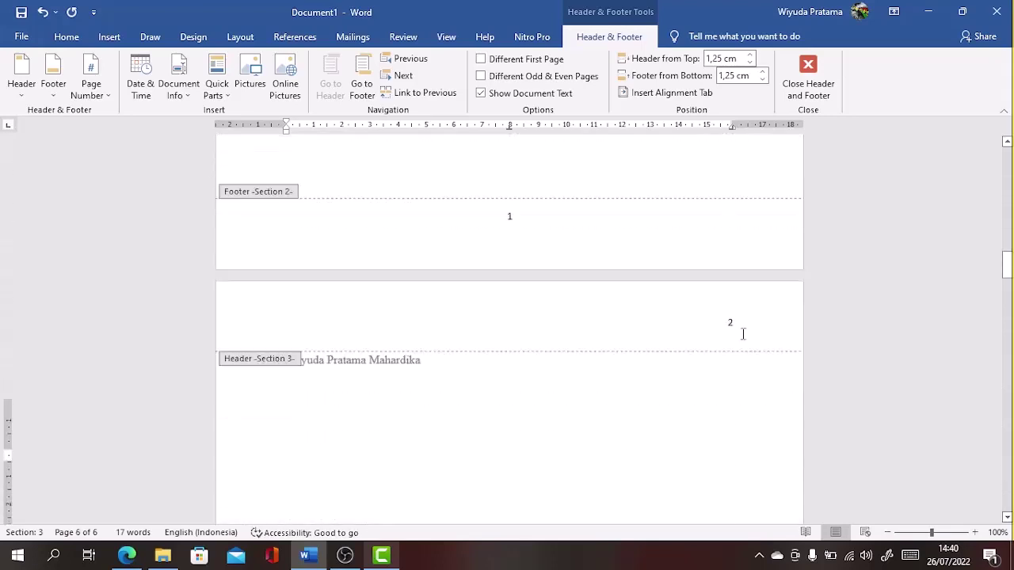
Step: Close header and footer editing, then open and dismiss the Insert Page Number menu
{"action": "left_click", "coordinate": [807, 79]}
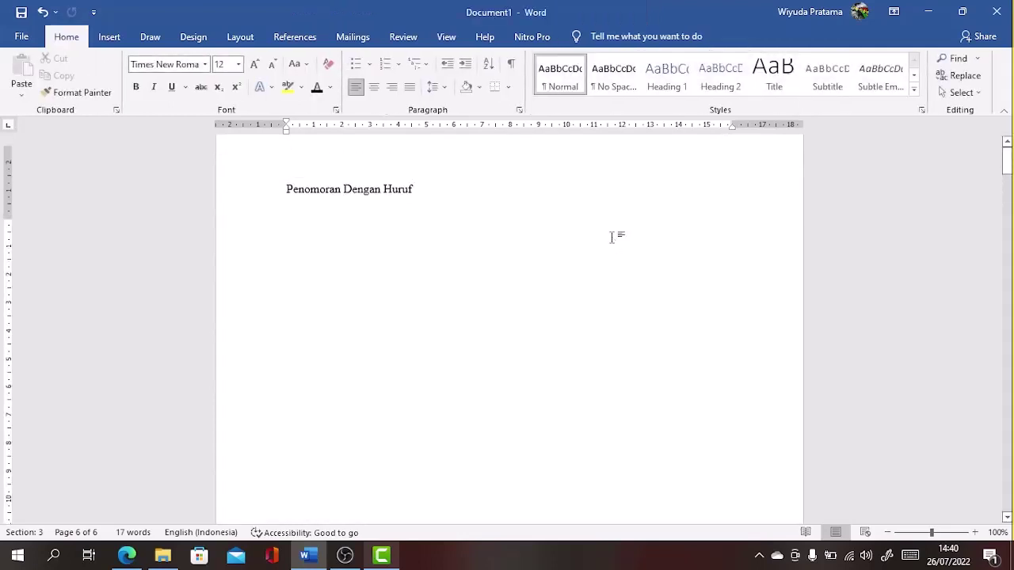
{"action": "scroll", "coordinate": [543, 353], "scroll_direction": "down", "scroll_amount": 3}
{"action": "scroll", "coordinate": [544, 359], "scroll_direction": "down", "scroll_amount": 5}
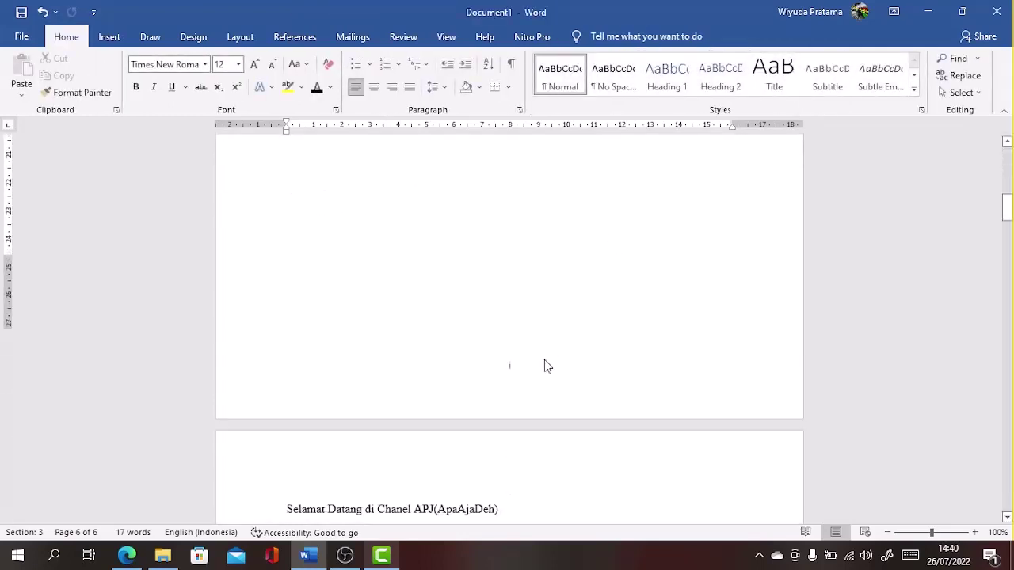
{"action": "scroll", "coordinate": [545, 359], "scroll_direction": "down", "scroll_amount": 5}
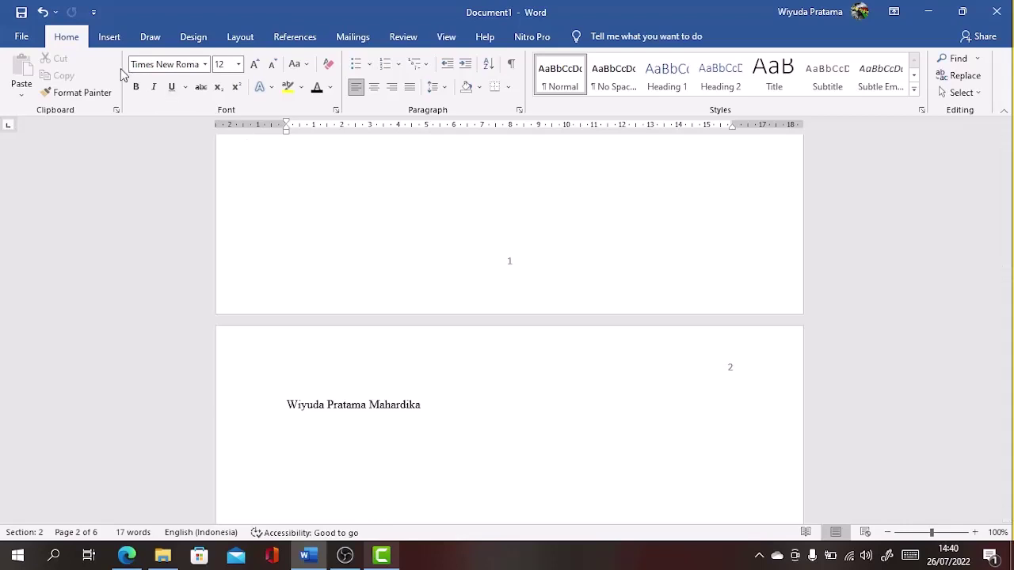
{"action": "left_click", "coordinate": [108, 39]}
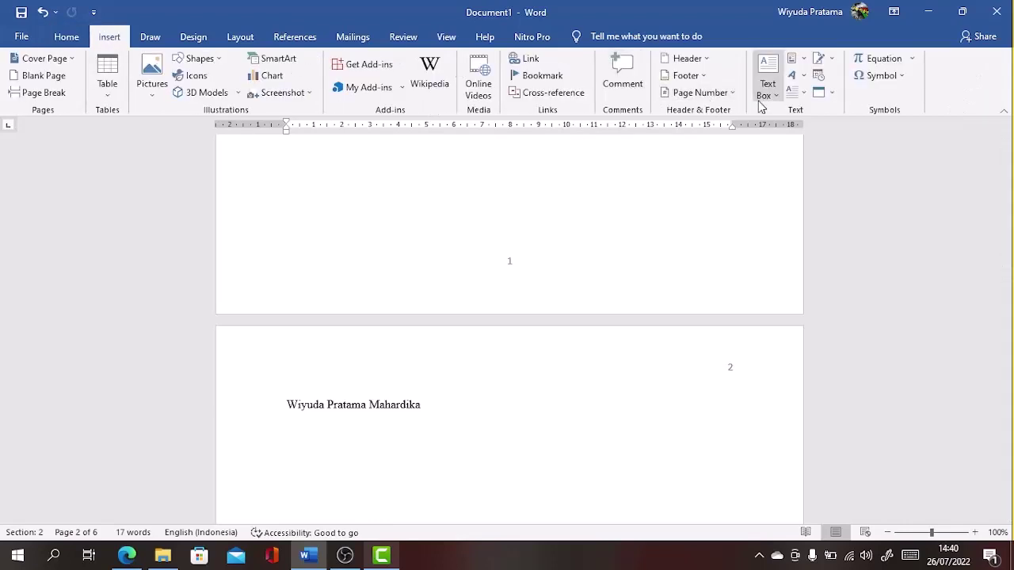
{"action": "left_click", "coordinate": [718, 95]}
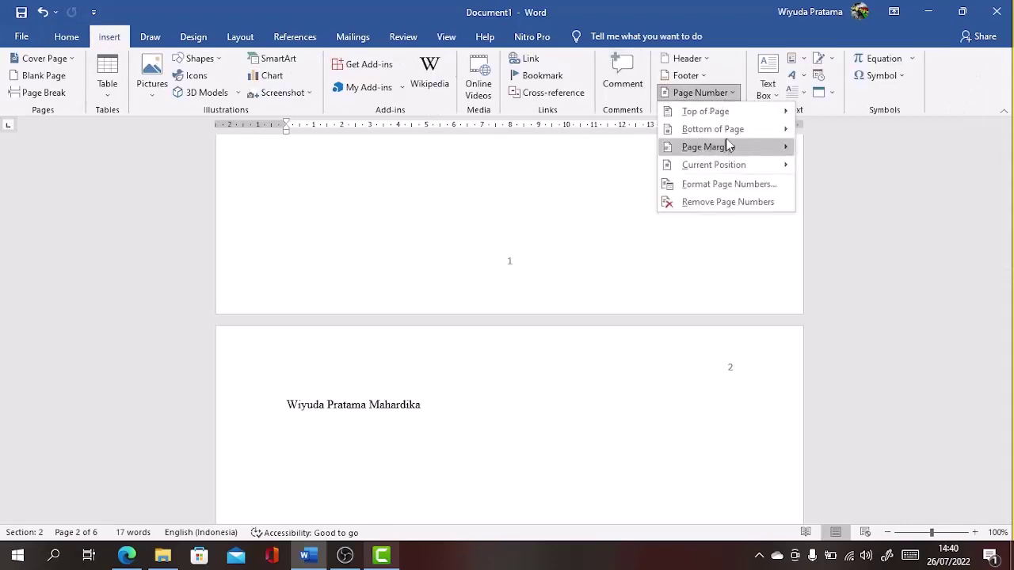
{"action": "left_click", "coordinate": [326, 353]}
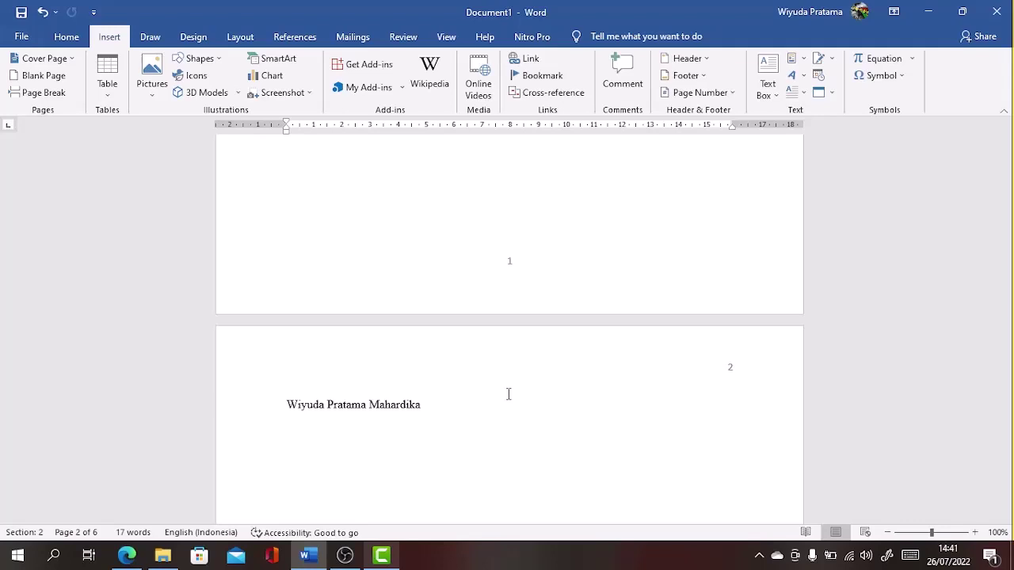
Step: Verify the roman numeral i in page 1's footer, then bring OBS Studio to the front
{"action": "scroll", "coordinate": [508, 394], "scroll_direction": "up", "scroll_amount": 2}
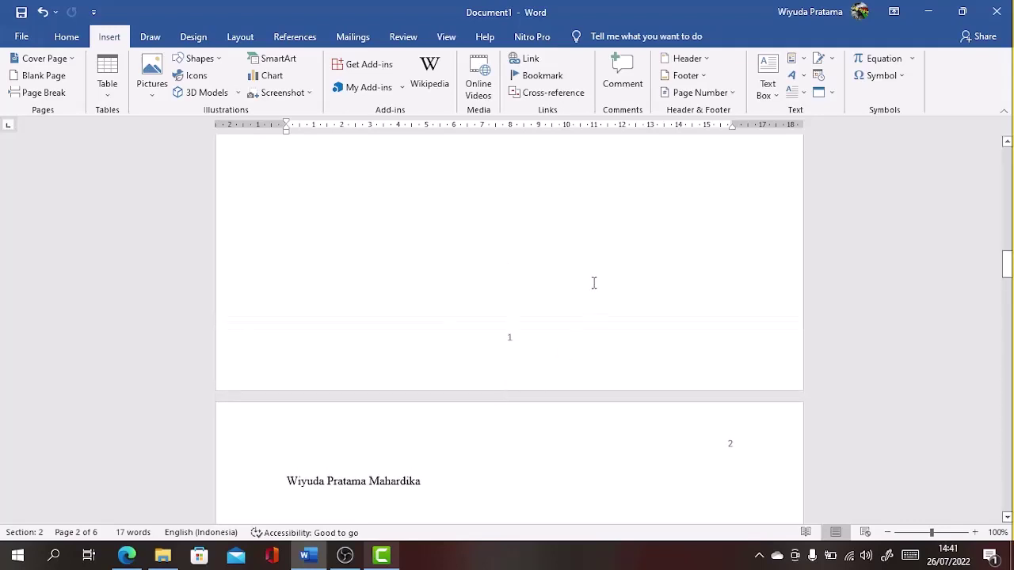
{"action": "scroll", "coordinate": [594, 283], "scroll_direction": "up", "scroll_amount": 1}
{"action": "scroll", "coordinate": [593, 282], "scroll_direction": "up", "scroll_amount": 3}
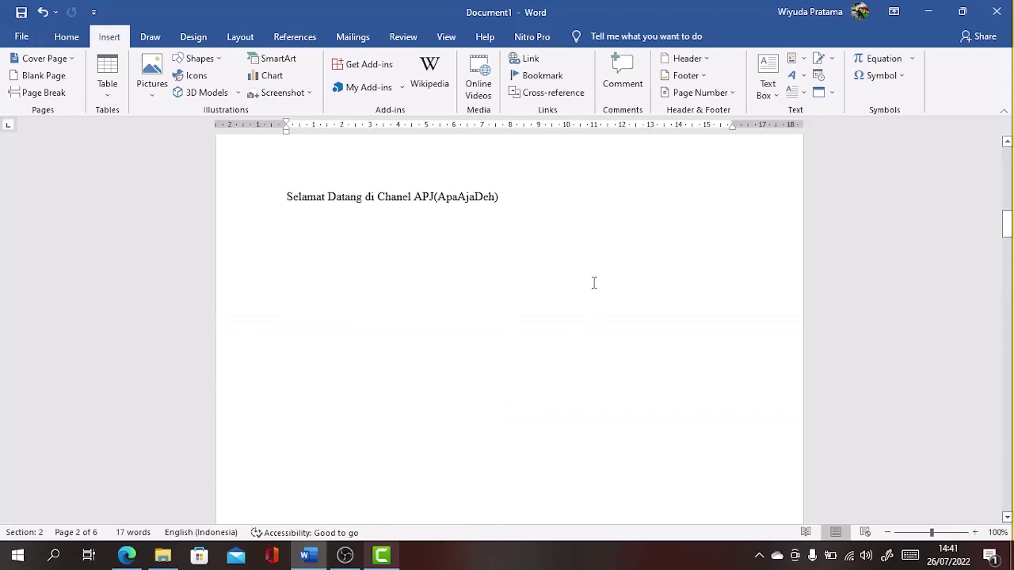
{"action": "scroll", "coordinate": [593, 283], "scroll_direction": "up", "scroll_amount": 2}
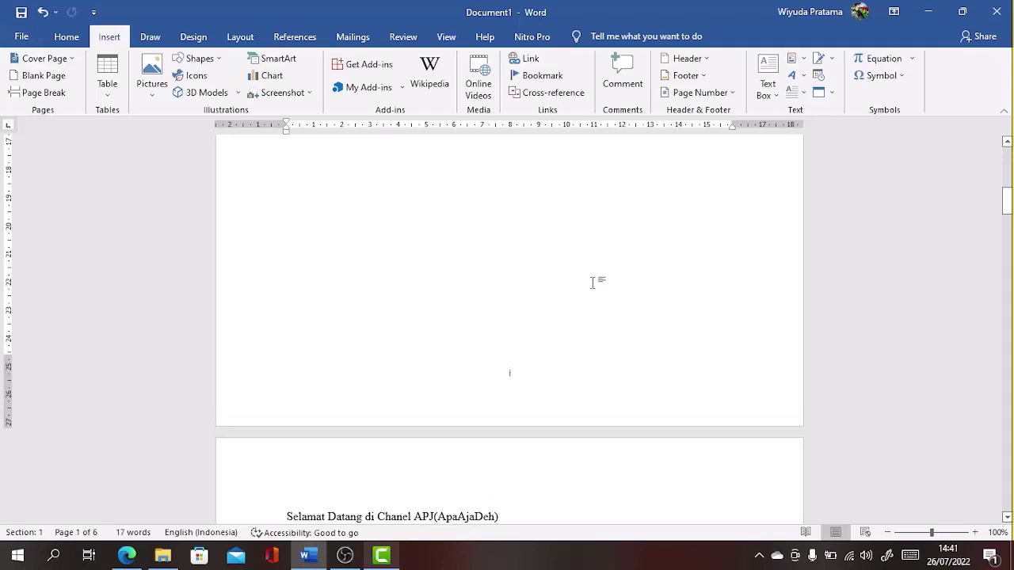
{"action": "scroll", "coordinate": [593, 282], "scroll_direction": "down", "scroll_amount": 2}
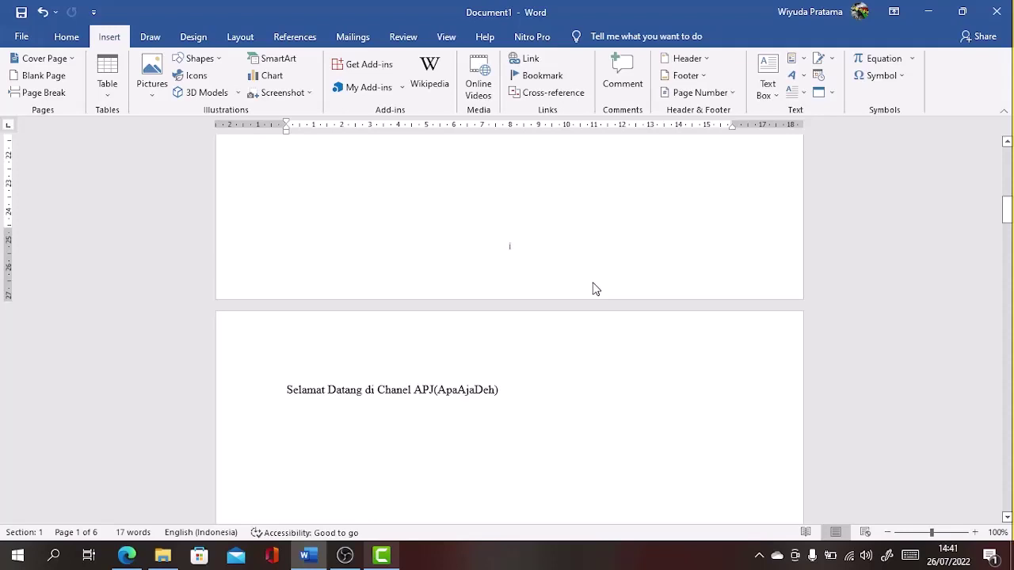
{"action": "scroll", "coordinate": [523, 410], "scroll_direction": "down", "scroll_amount": 2}
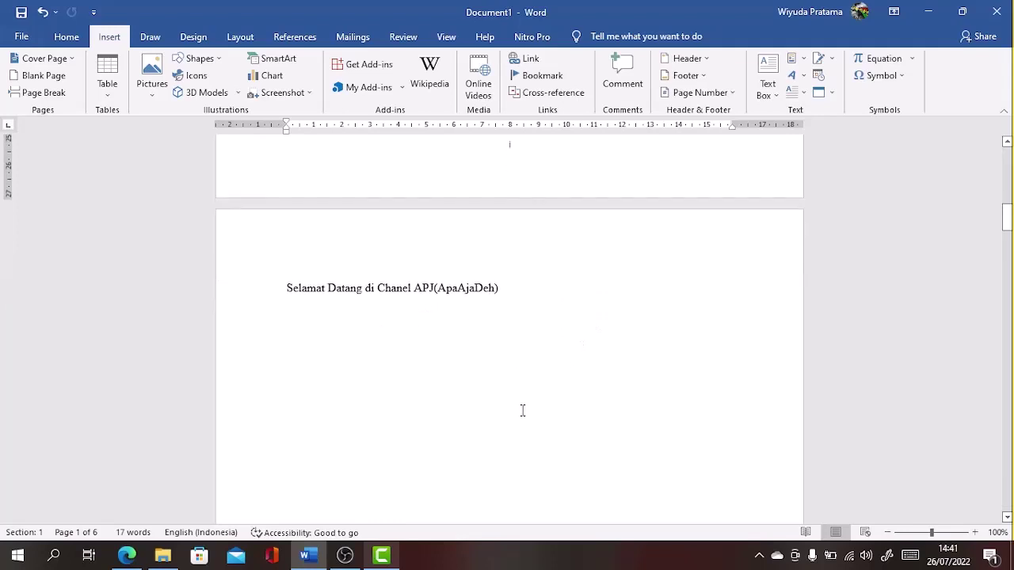
{"action": "scroll", "coordinate": [523, 410], "scroll_direction": "up", "scroll_amount": 3}
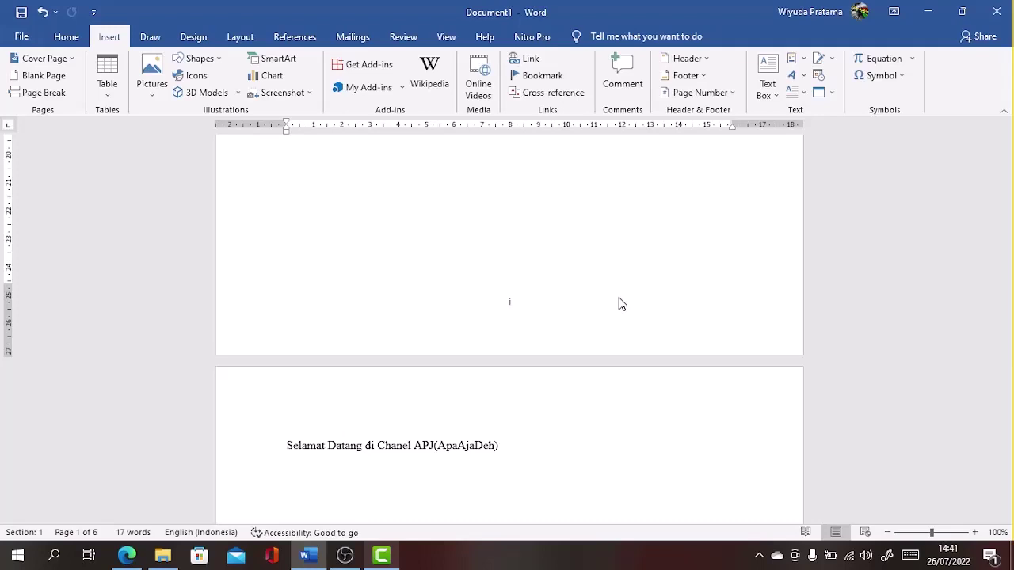
{"action": "left_click", "coordinate": [344, 555]}
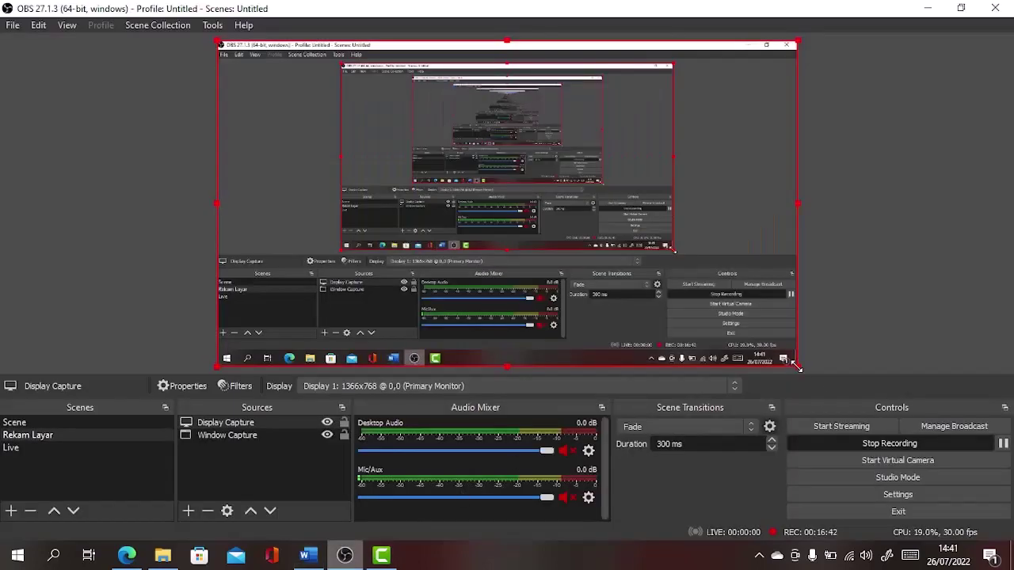